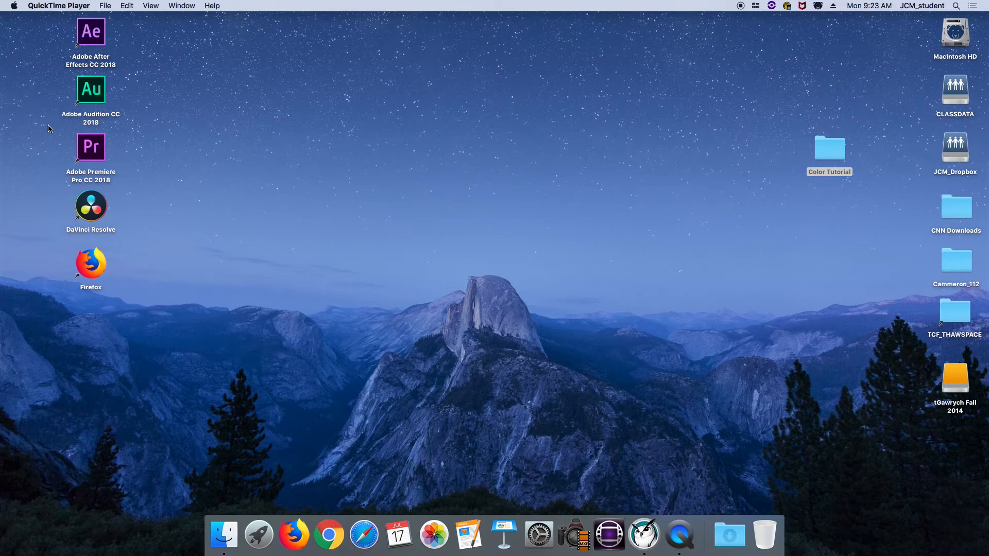
Open Adobe Premiere Pro CC 2018, skip the welcome screen and start a new project.
double_click(88, 152)
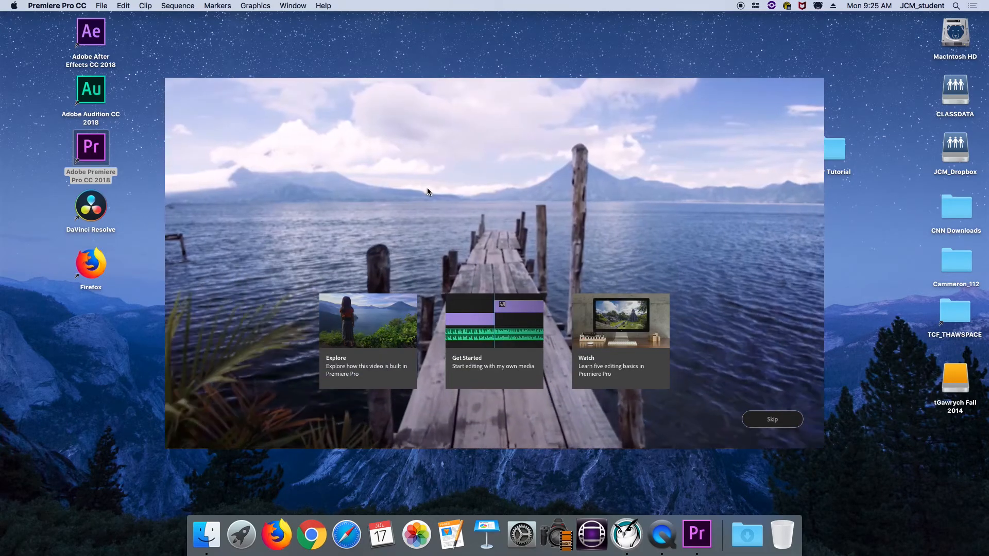
left_click(794, 420)
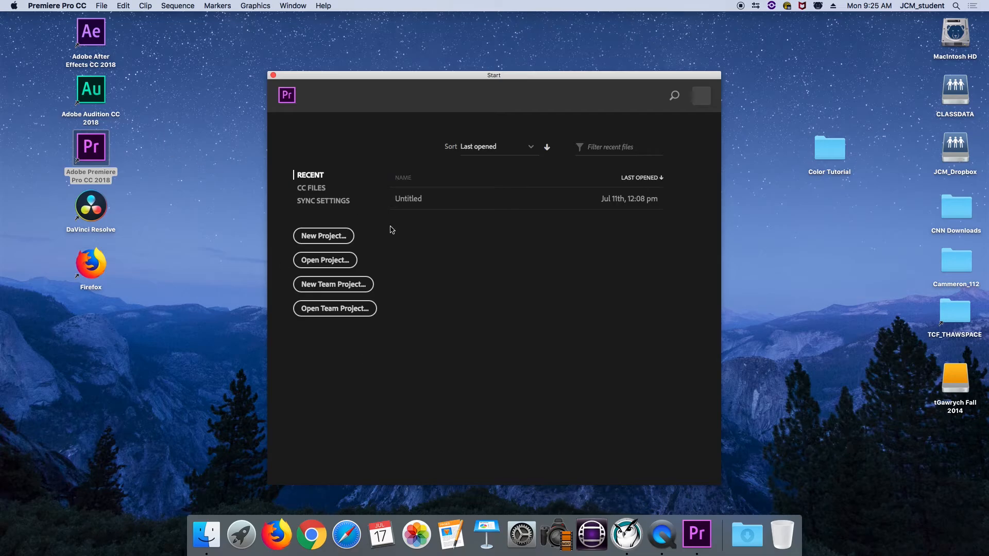
left_click(340, 240)
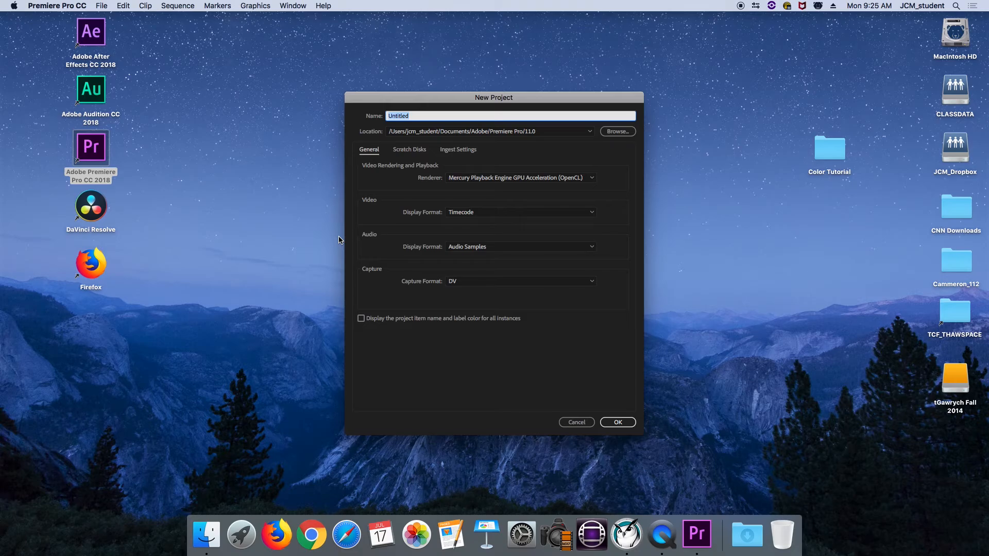
Set the new project's location to the Color Tutorial folder on the Desktop.
left_click(626, 132)
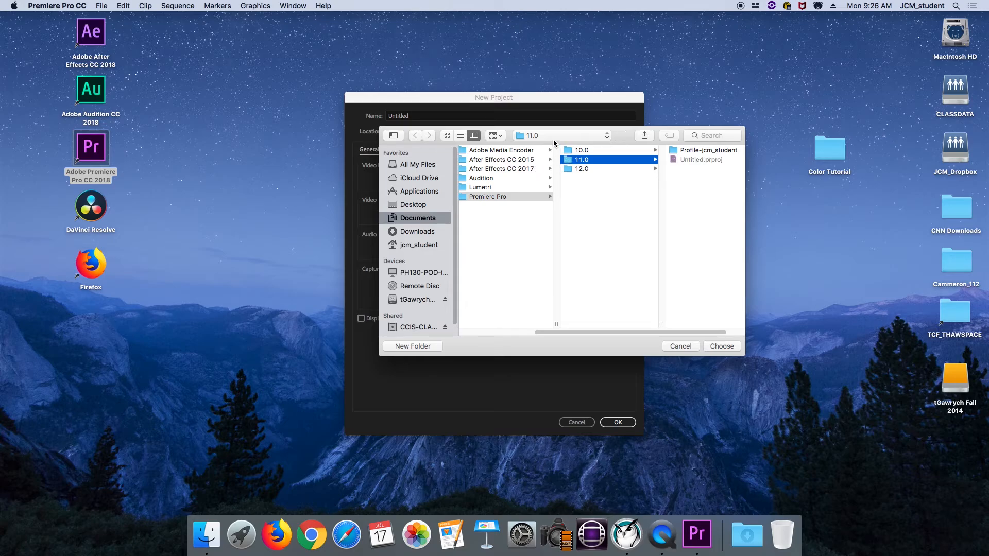
left_click(424, 208)
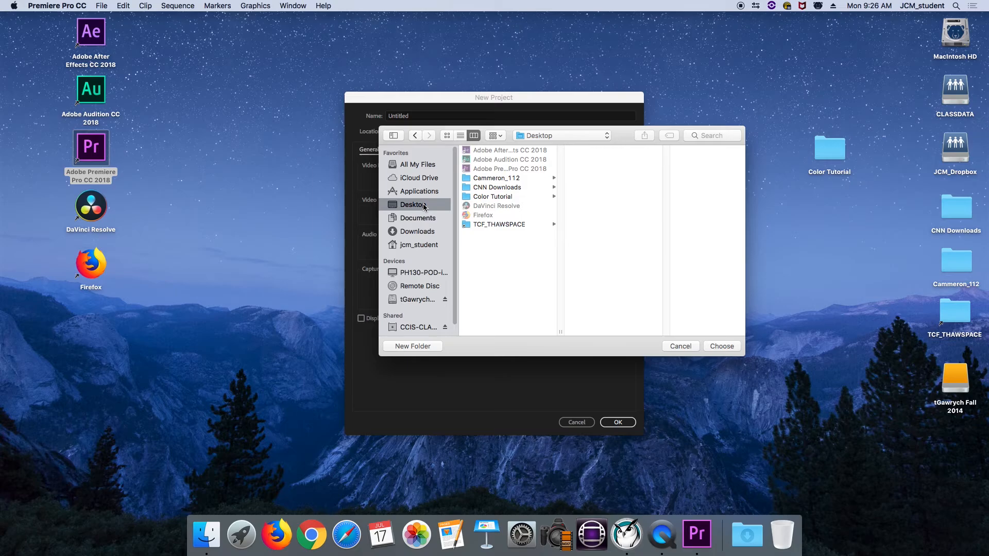
left_click(510, 198)
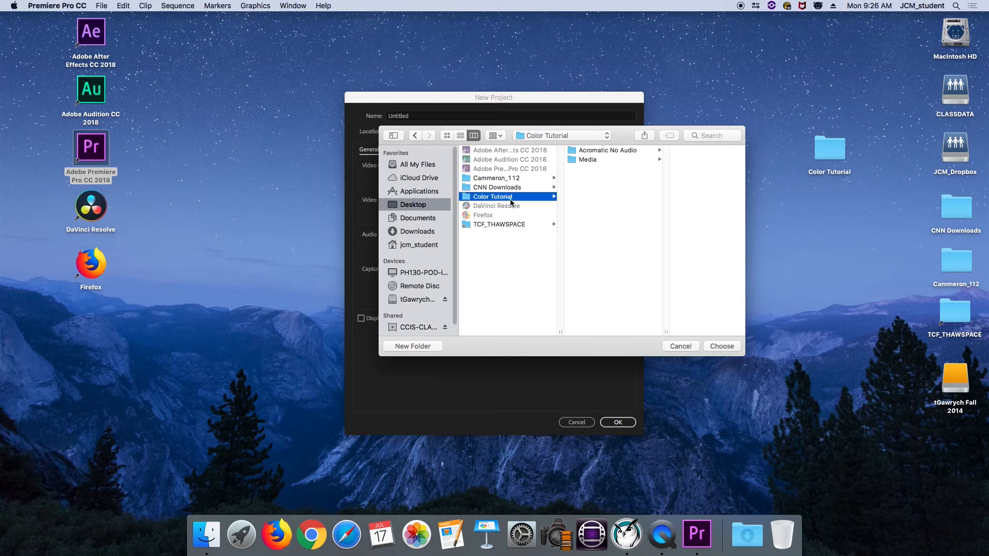
left_click(721, 347)
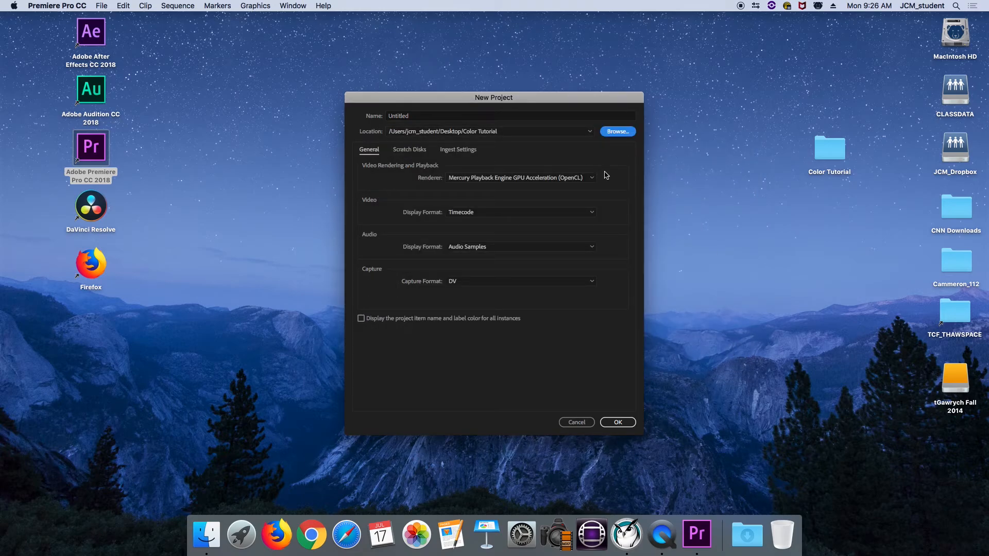
Name the project Color Tutorial, review its scratch disk locations and create it.
left_click(482, 117)
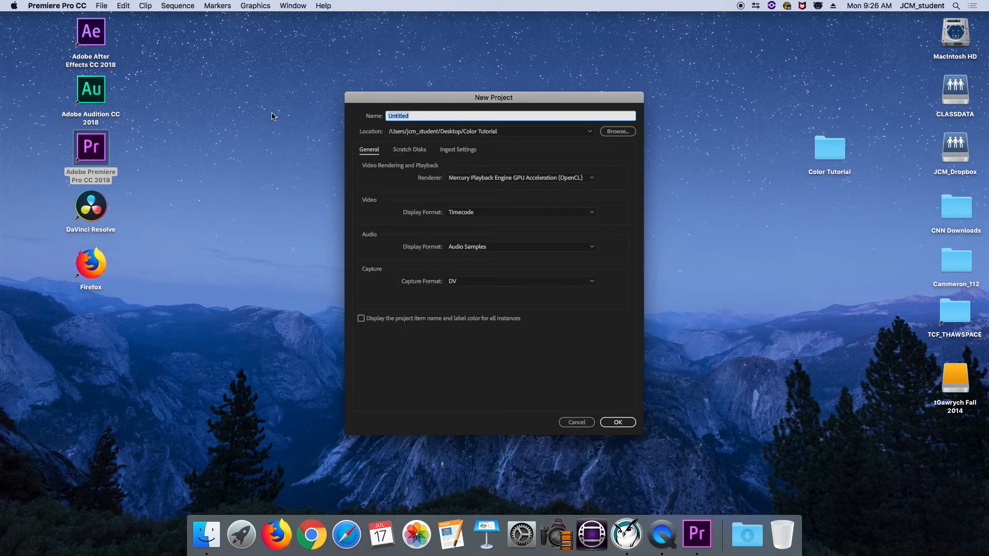
type("Color Tutorial")
left_click(421, 154)
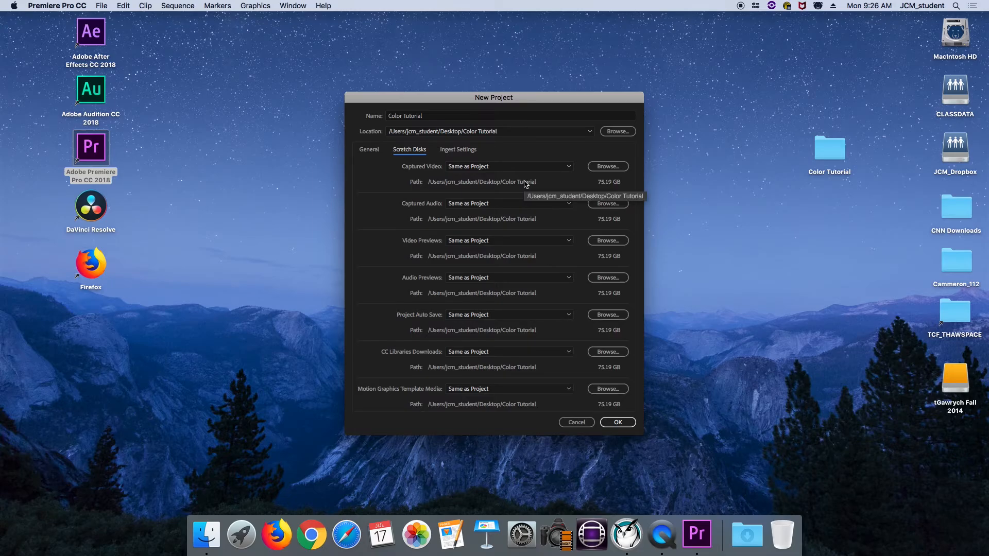
left_click(377, 153)
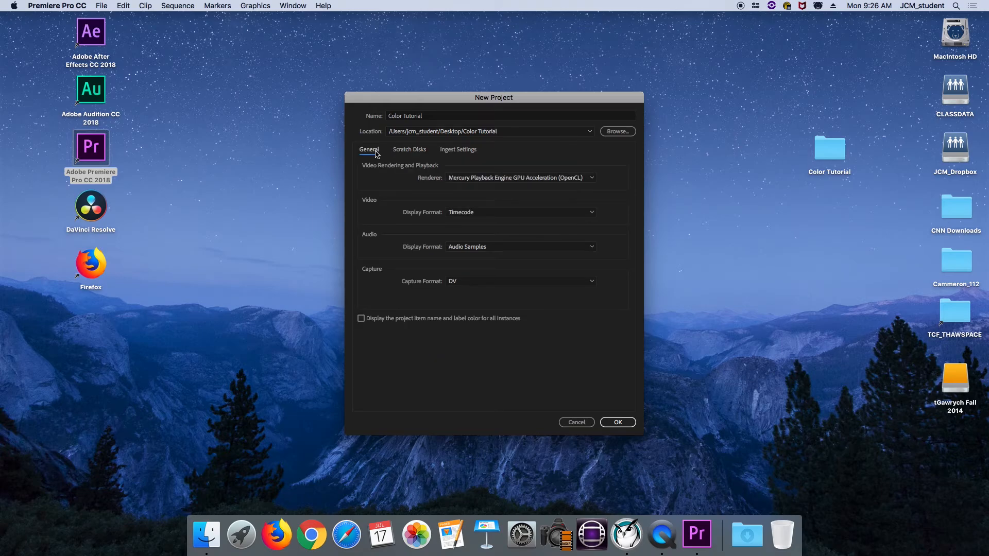
left_click(628, 422)
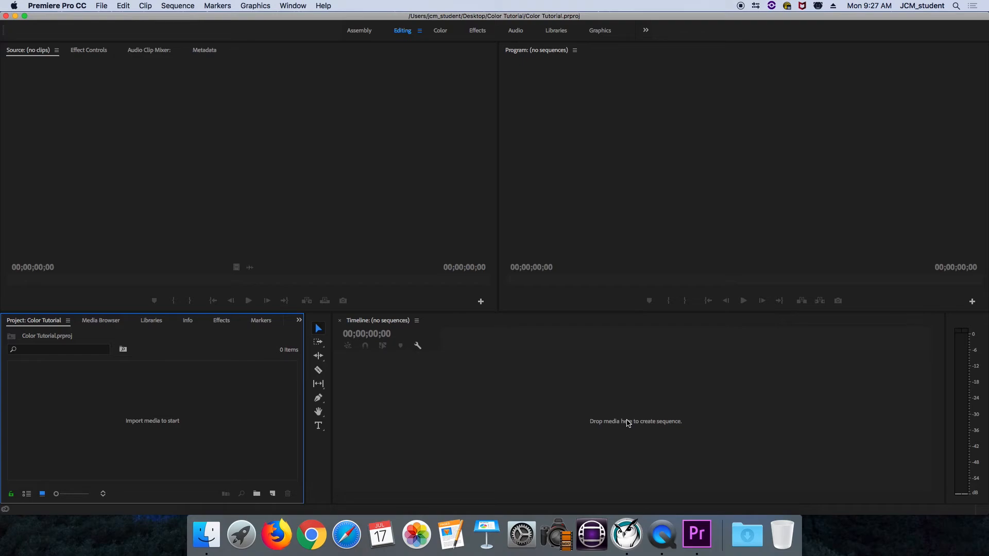
left_click(106, 321)
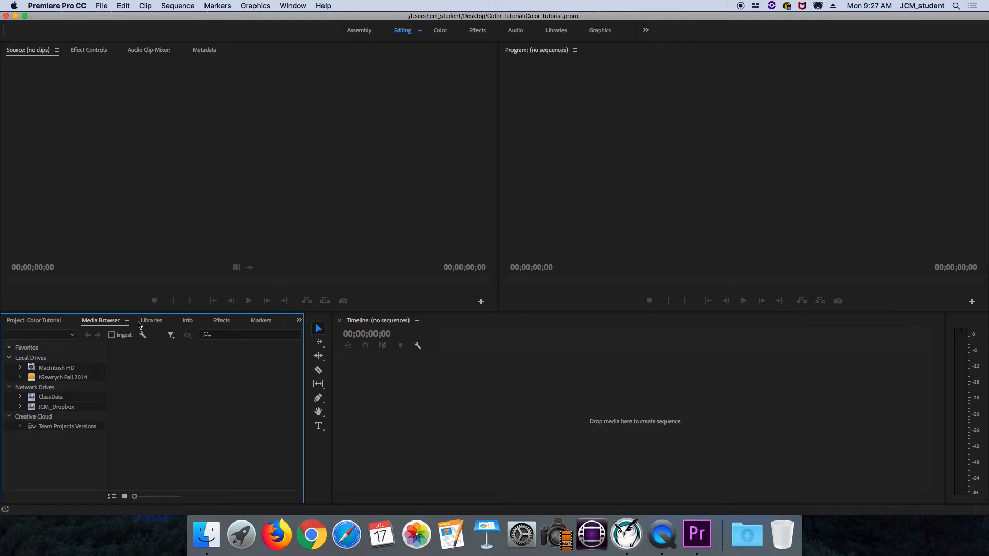
left_click(42, 322)
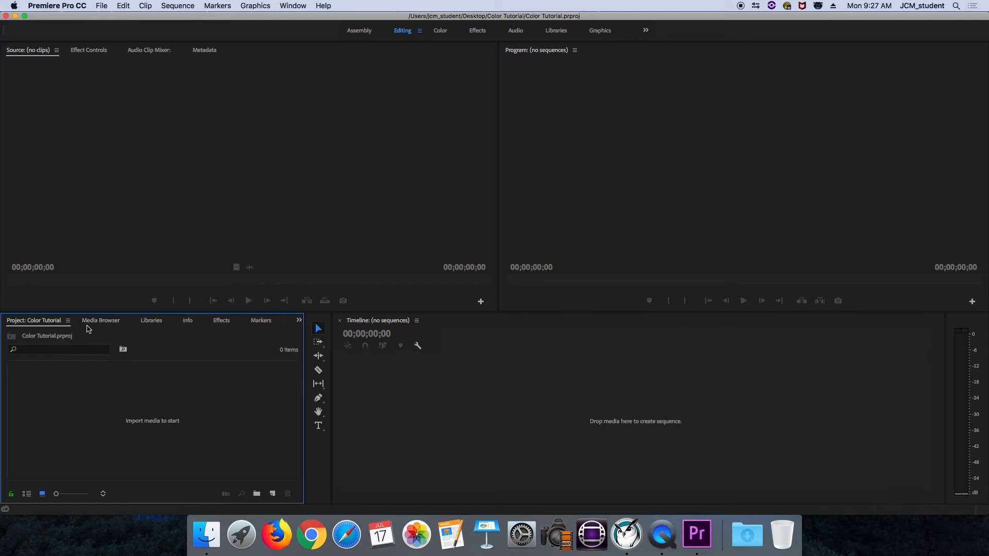
left_click(101, 6)
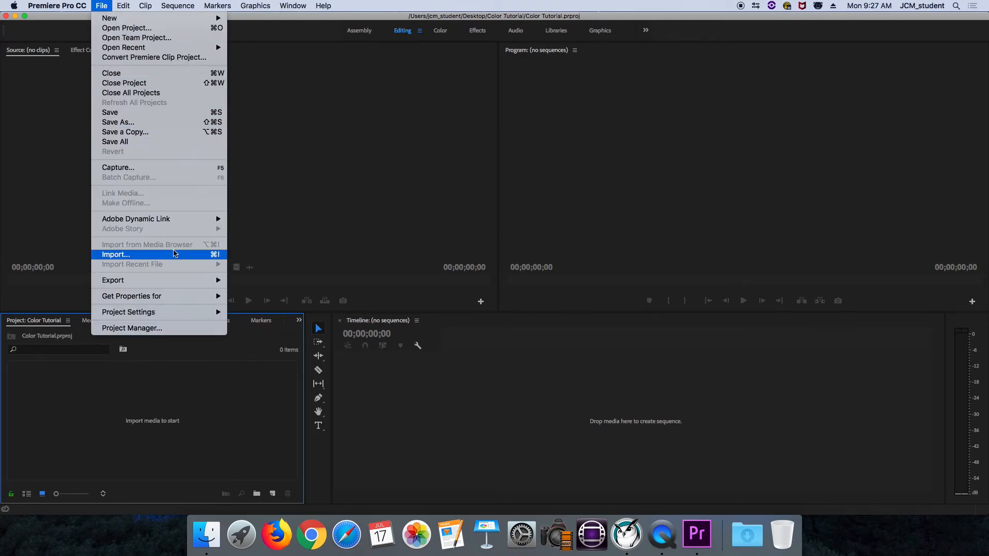
left_click(90, 417)
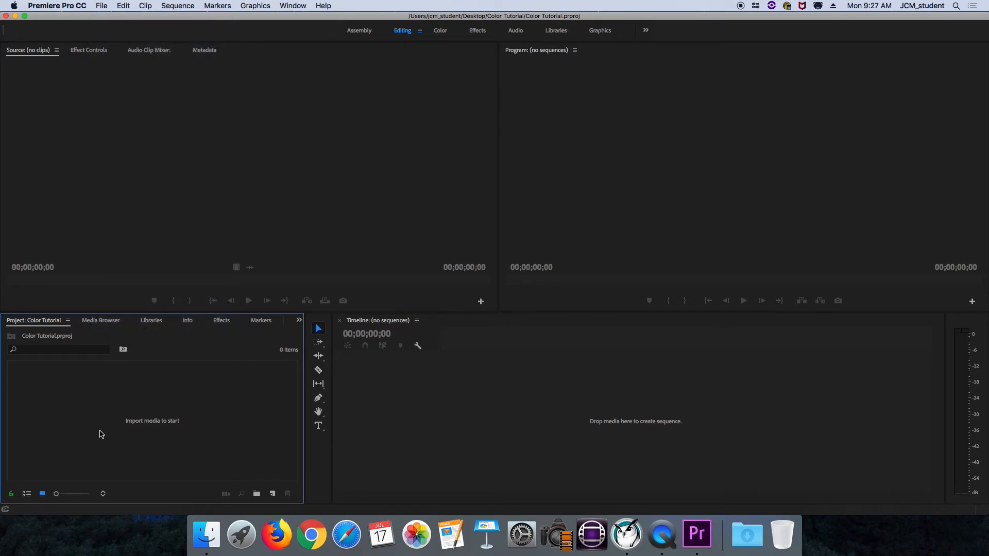
Browse Macintosh HD for media down to the Acromatic No Audio folder inside the Desktop's Color Tutorial folder.
left_click(96, 323)
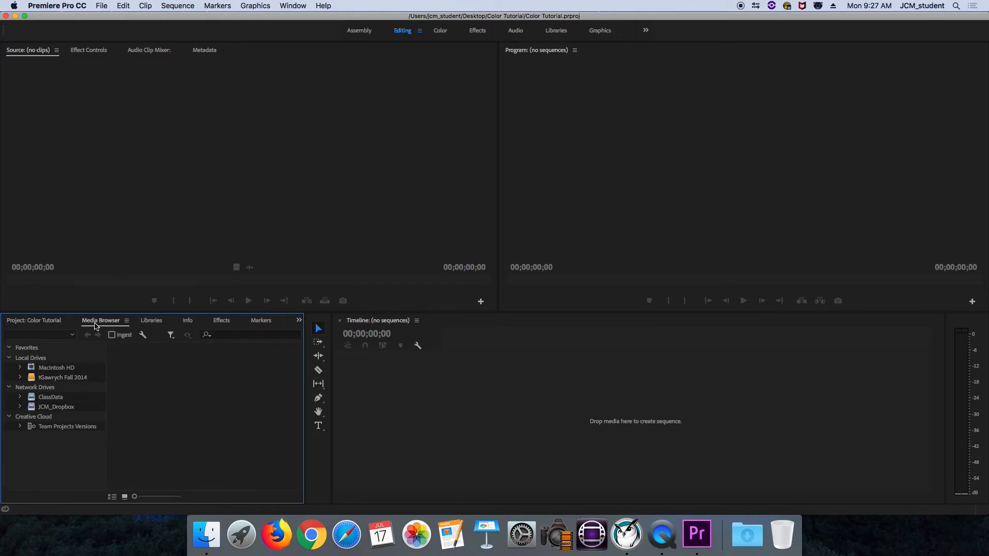
left_click(55, 372)
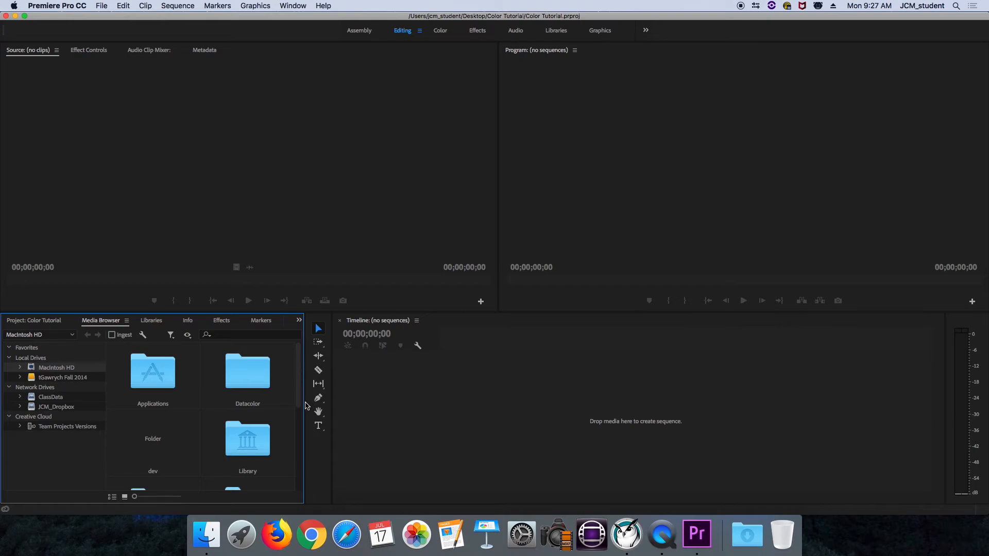
left_click_drag(298, 376, 300, 464)
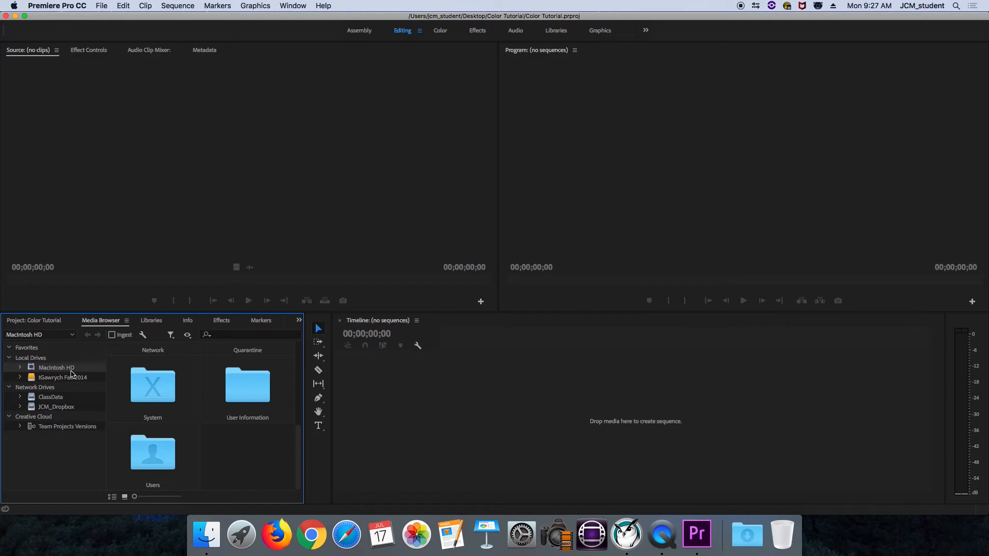
left_click(155, 467)
double_click(154, 467)
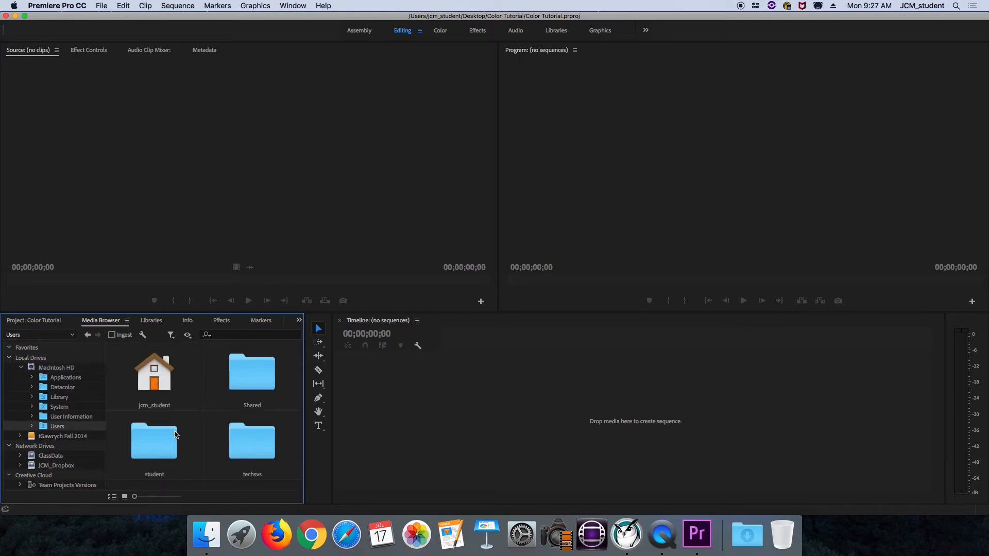
double_click(166, 372)
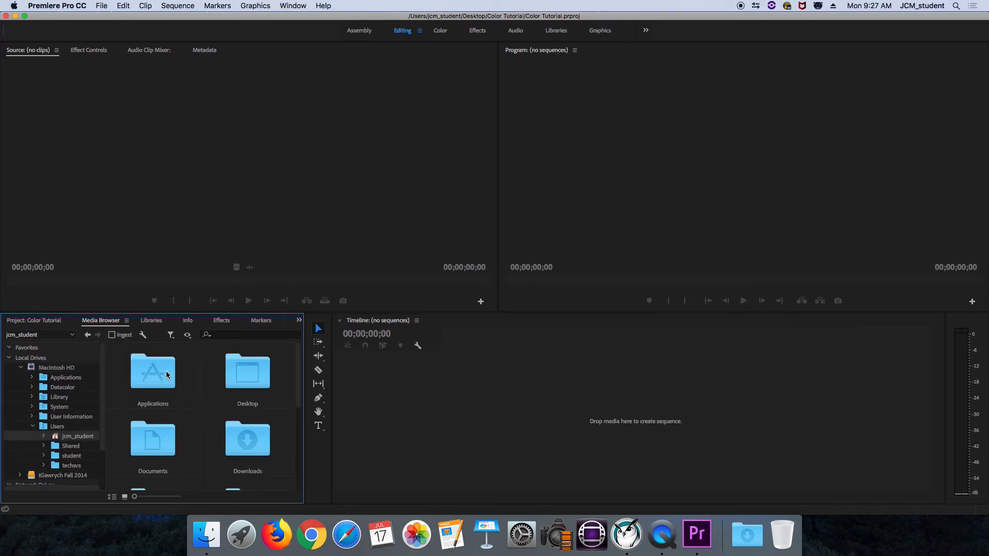
double_click(255, 369)
double_click(169, 464)
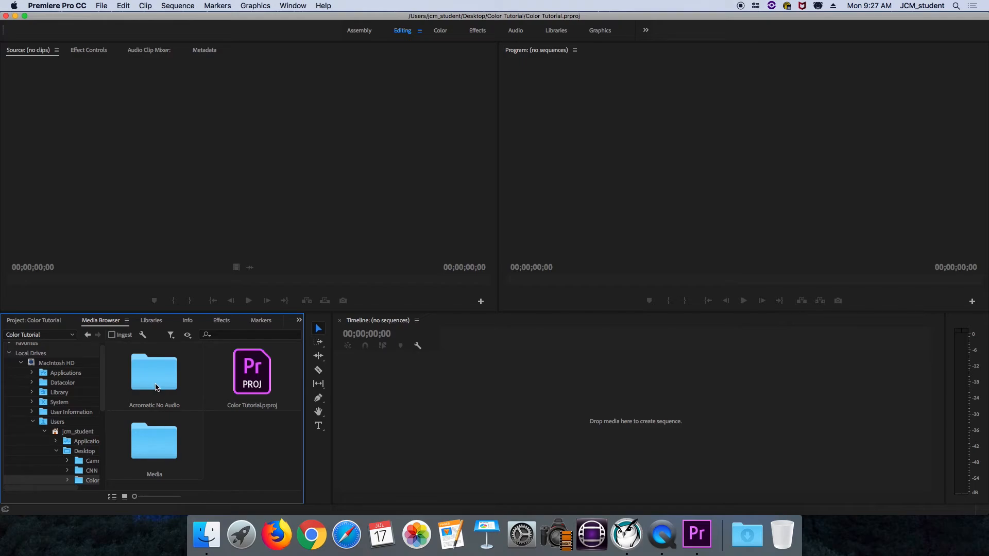
double_click(166, 391)
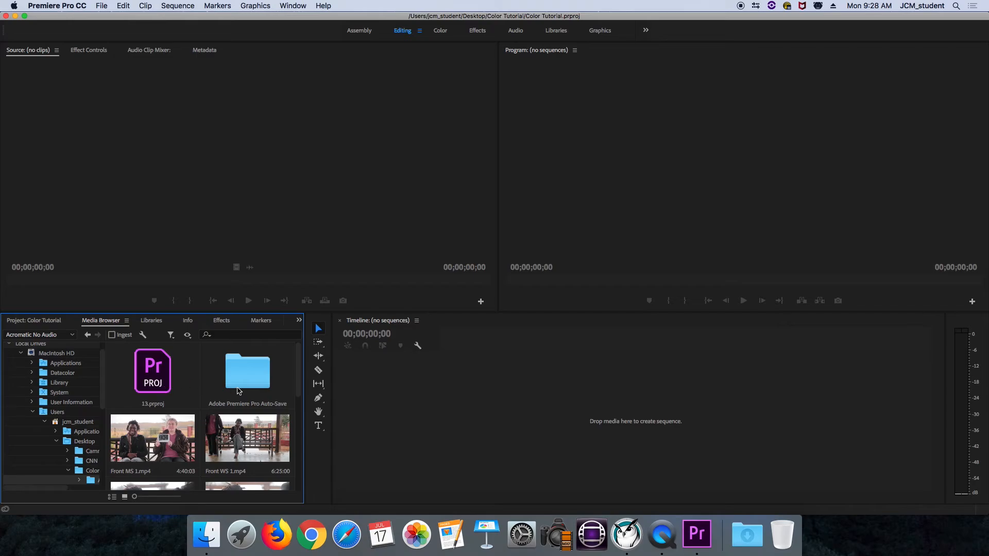
Create a sequence from the OTS Phone.mp4 clip by placing it in the empty timeline.
left_click_drag(299, 366, 300, 438)
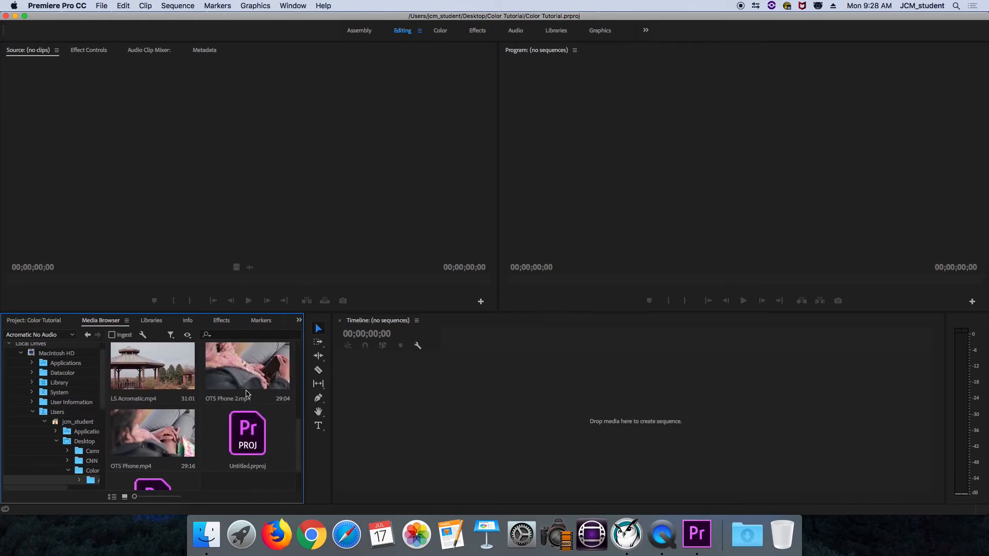
left_click(172, 439)
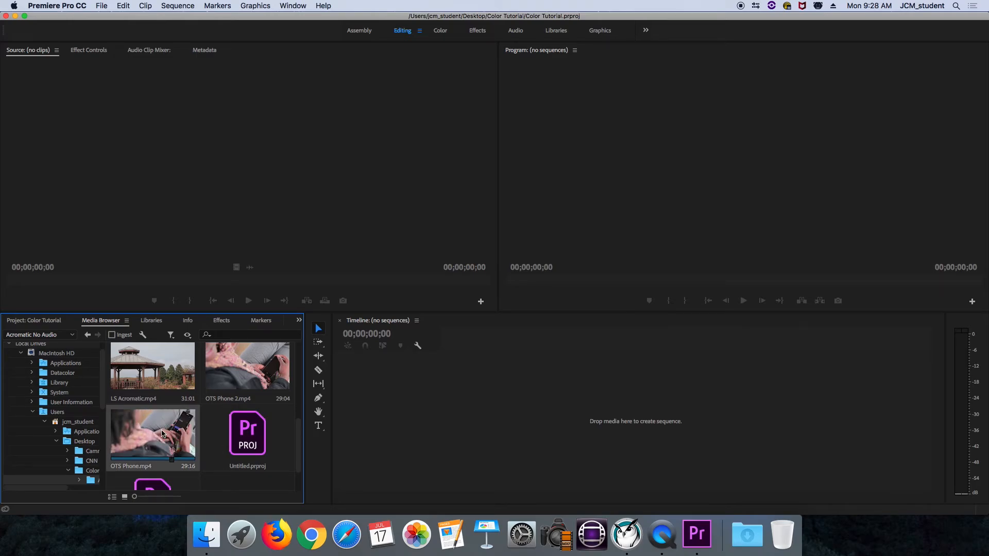
left_click_drag(161, 438, 436, 396)
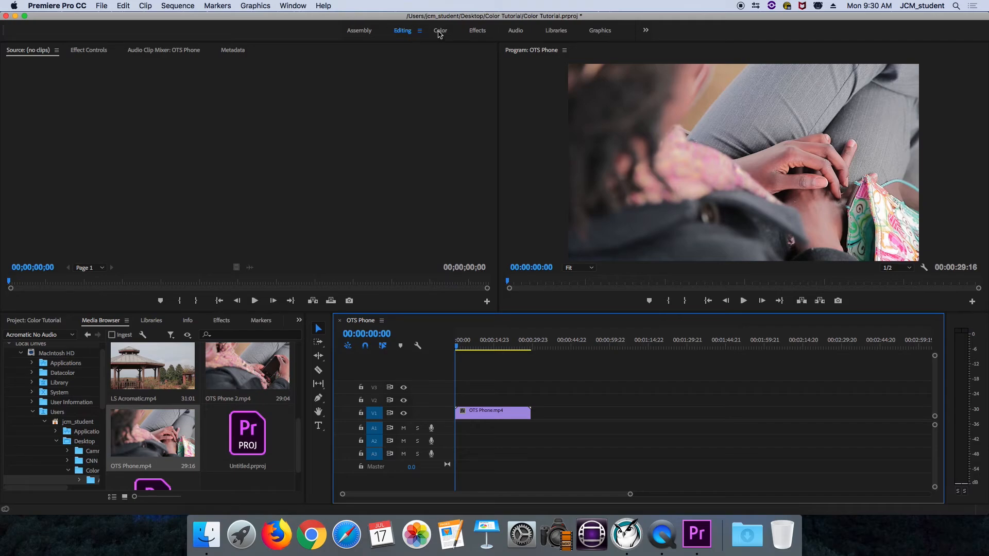
left_click(308, 5)
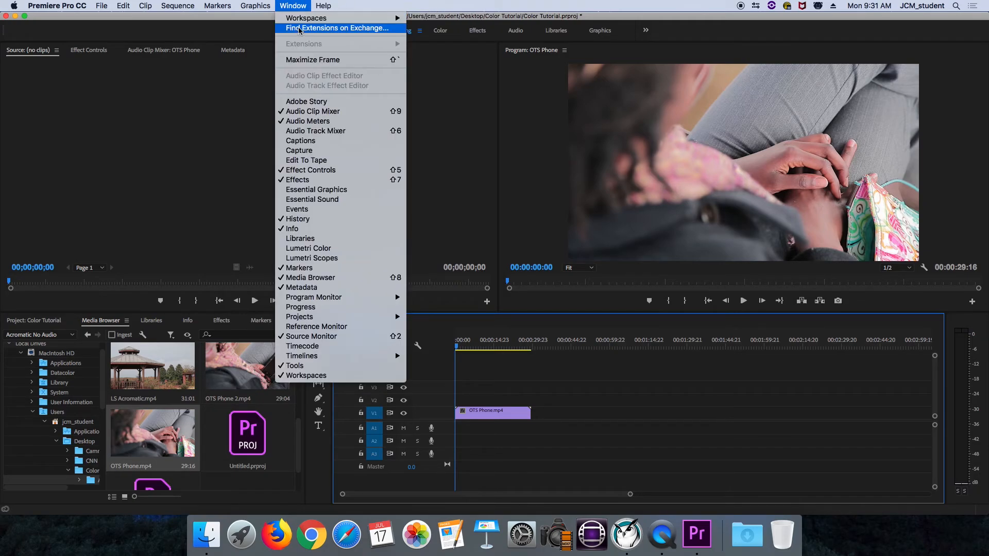
mouse_move(313, 23)
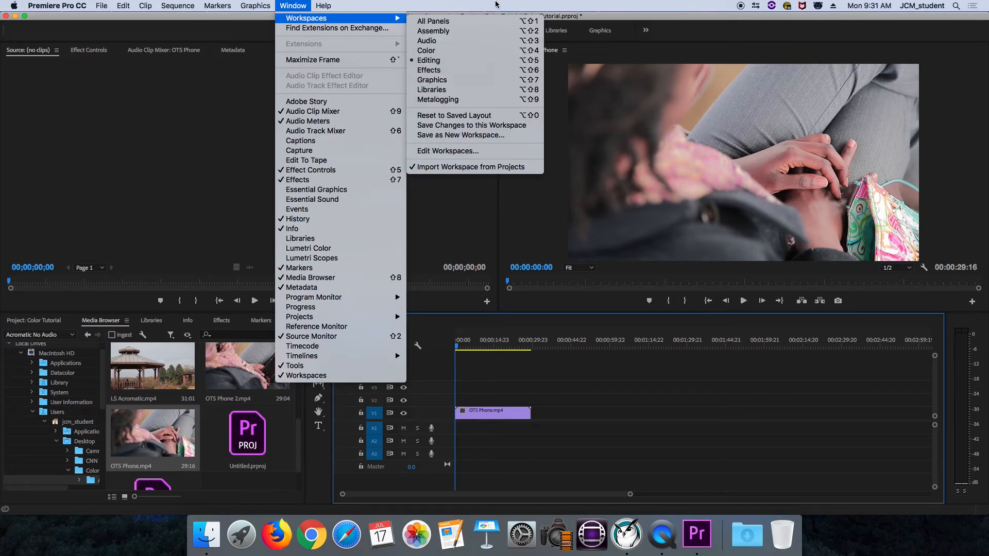
left_click(756, 49)
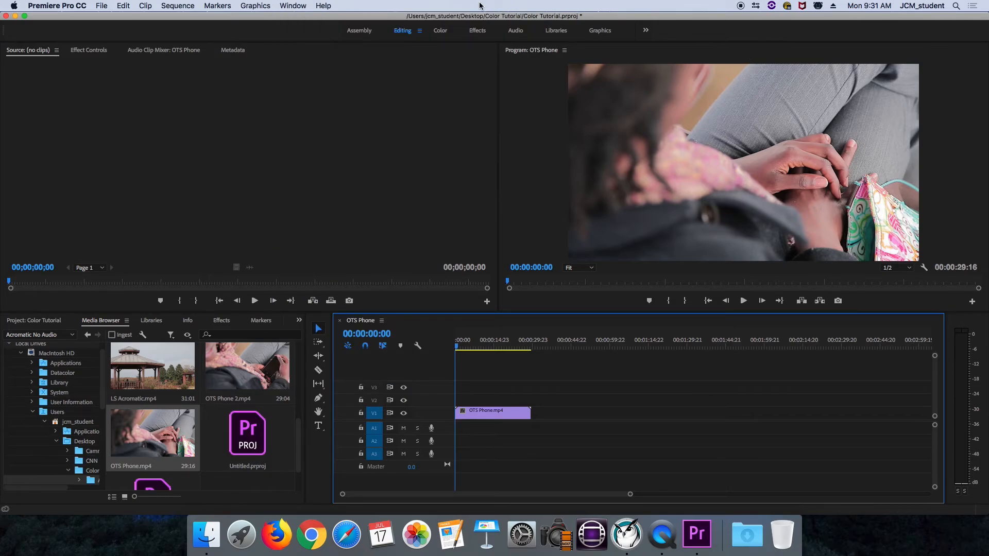
Switch to the Color workspace and add the Vectorscope HLS to the Lumetri Scopes.
left_click(441, 30)
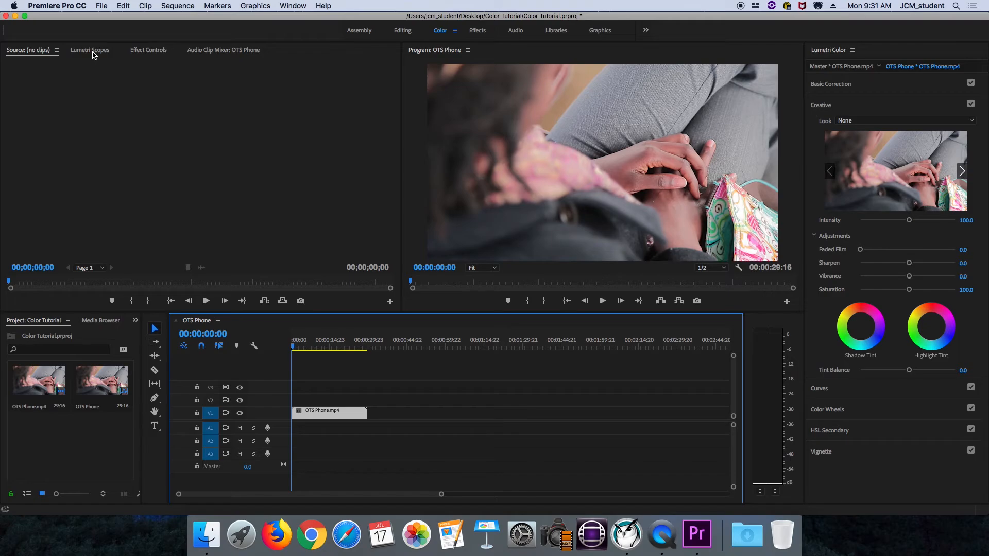
left_click(93, 52)
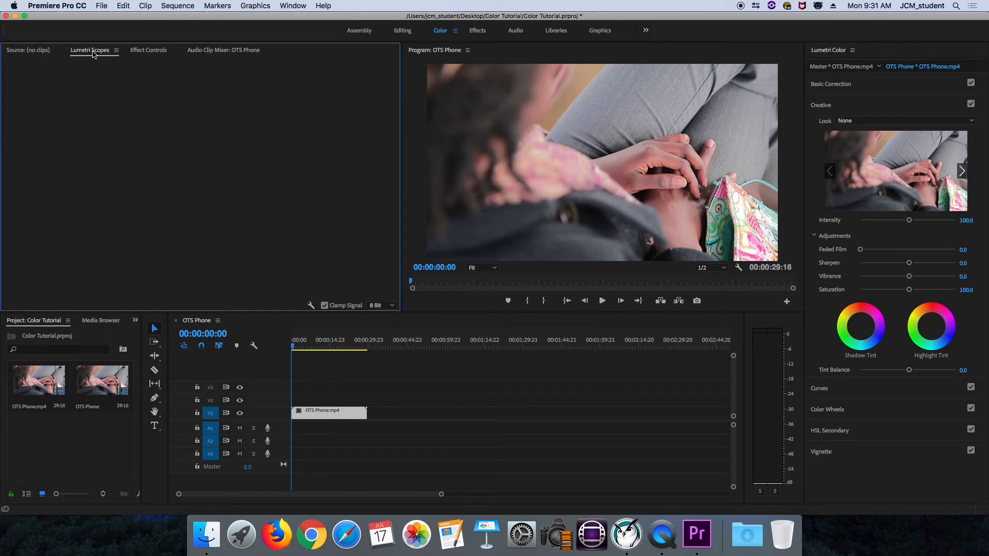
right_click(145, 95)
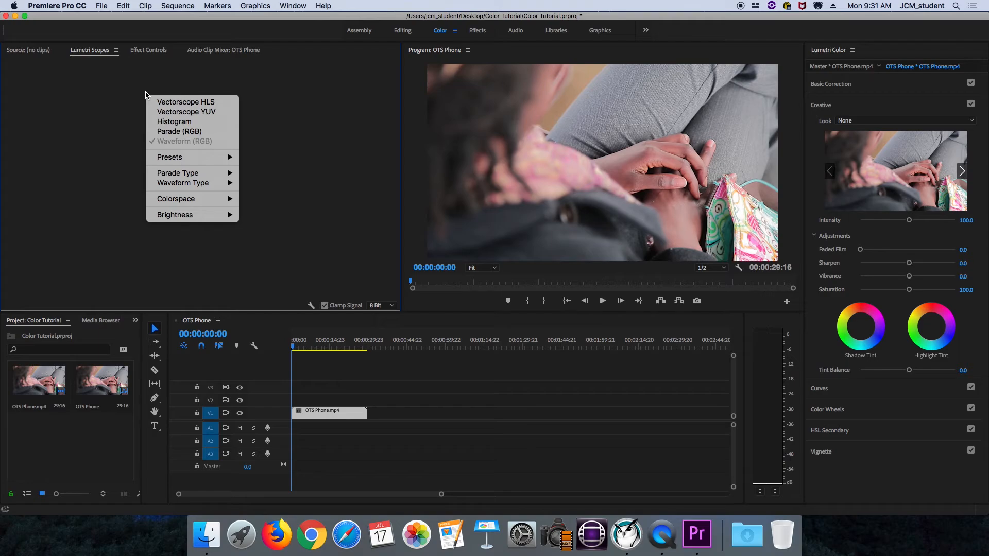
left_click(201, 104)
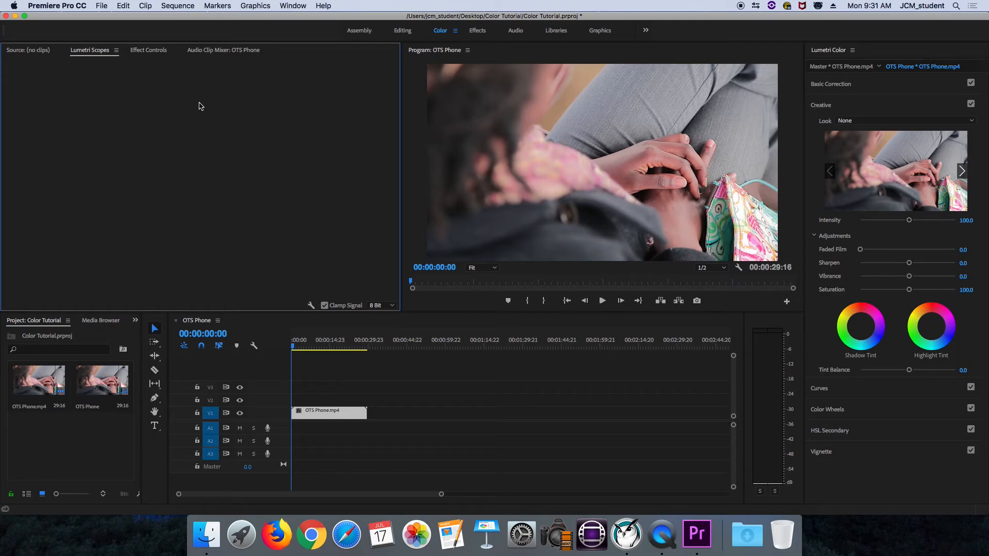
Load the timeline's OTS Phone.mp4 clip into the source monitor and display its Lumetri Scopes.
left_click(321, 417)
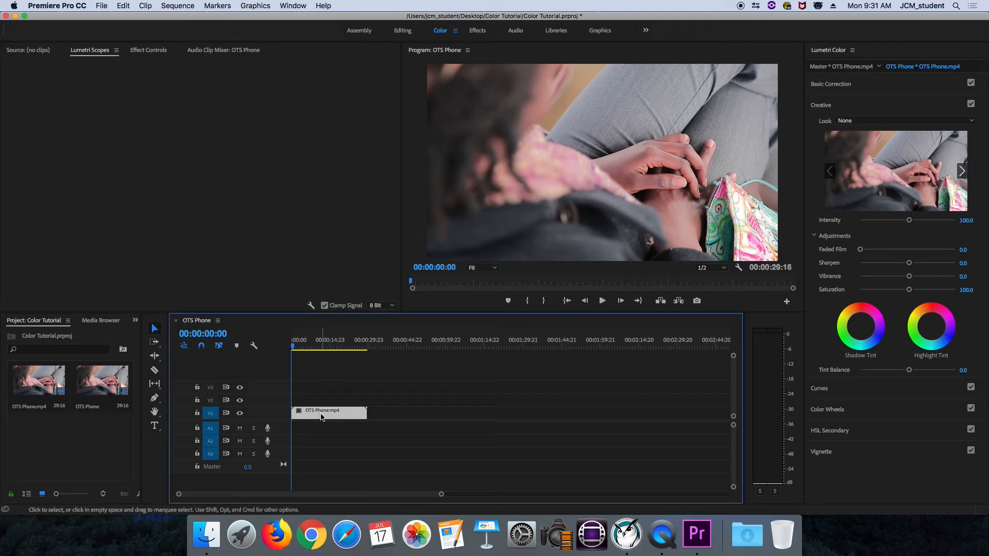
double_click(321, 416)
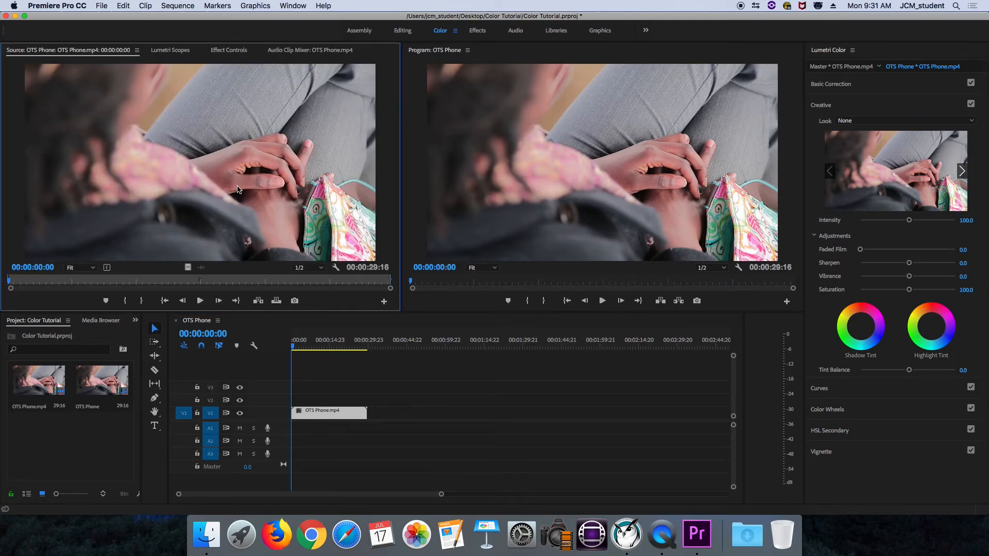
left_click(176, 50)
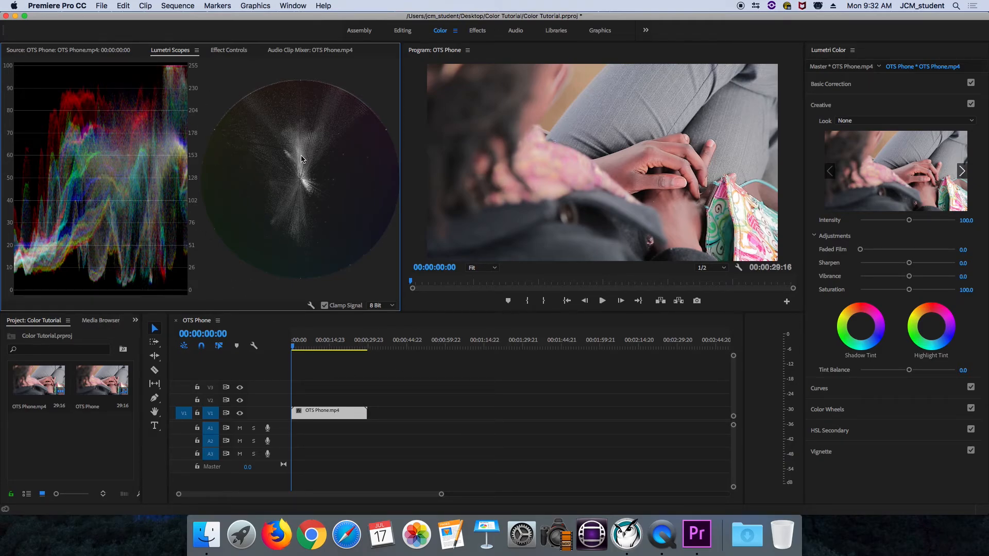
Add the Vectorscope YUV and the Histogram to the Lumetri Scopes.
right_click(215, 90)
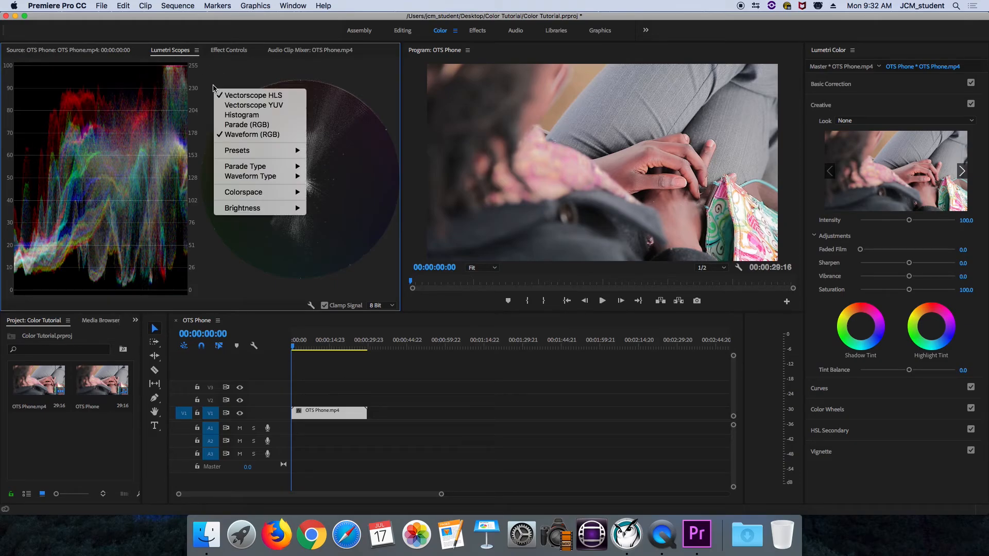
left_click(252, 109)
right_click(271, 224)
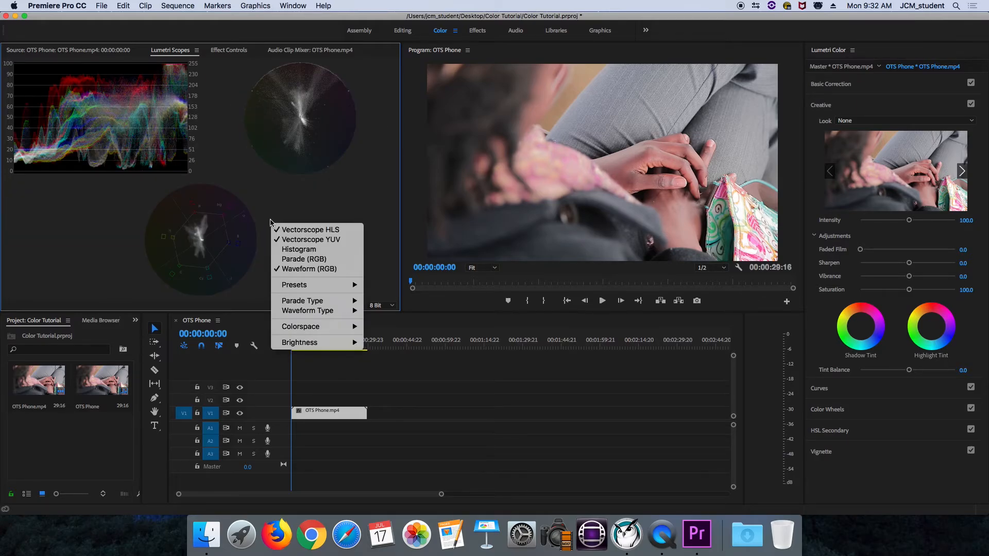
left_click(309, 253)
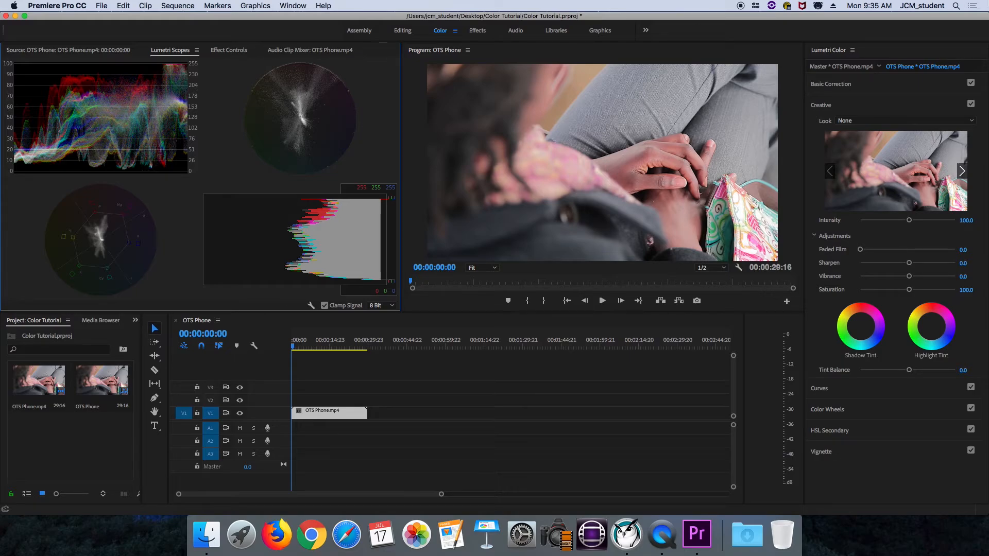
Expand the Basic Correction section of the Lumetri Color controls.
left_click(867, 88)
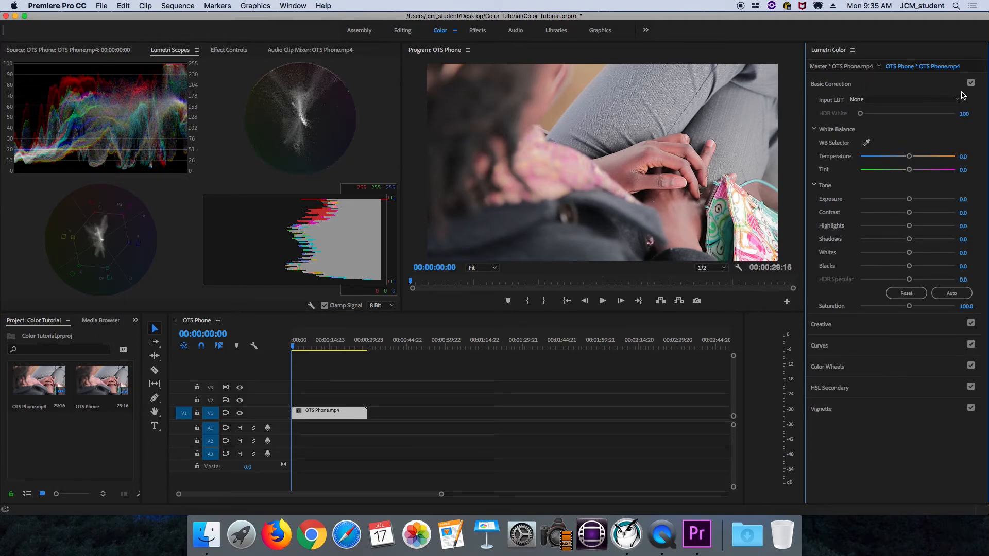
left_click(942, 86)
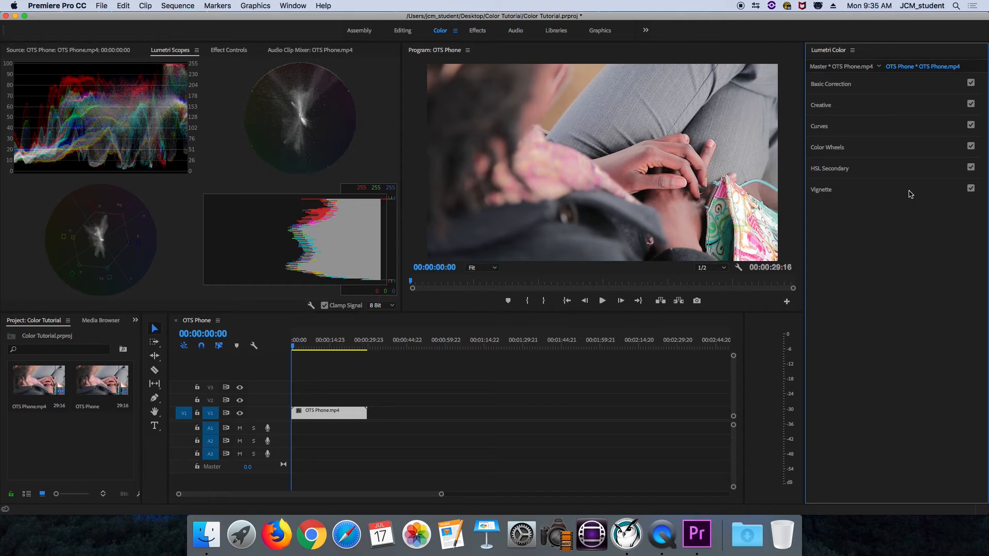
left_click(863, 90)
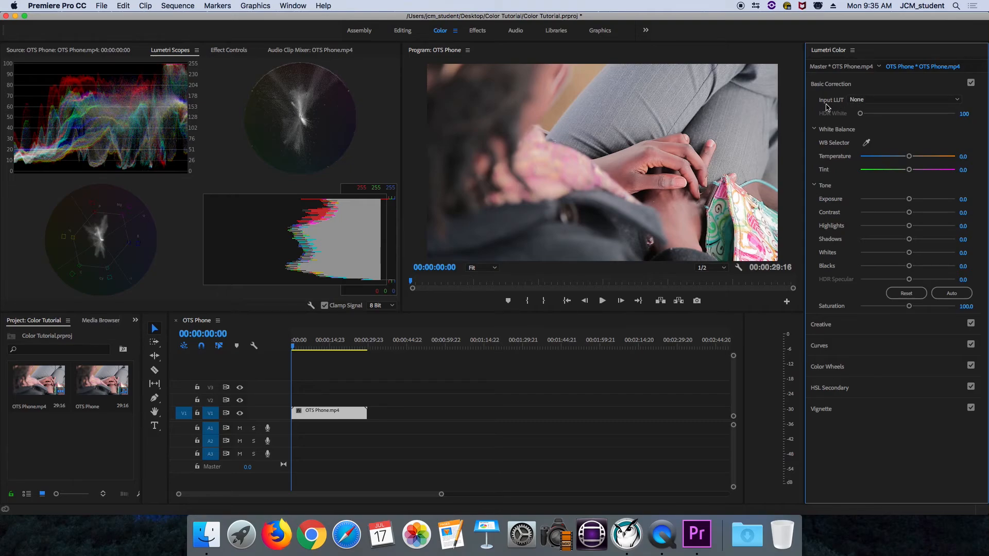
Try the ALEXA_Default_LogC2Rec709, AMIRA_Default_LogC2Rec709 and Phantom_Rec709_Gamma input LUTs on the clip and return Input LUT to None.
left_click(958, 102)
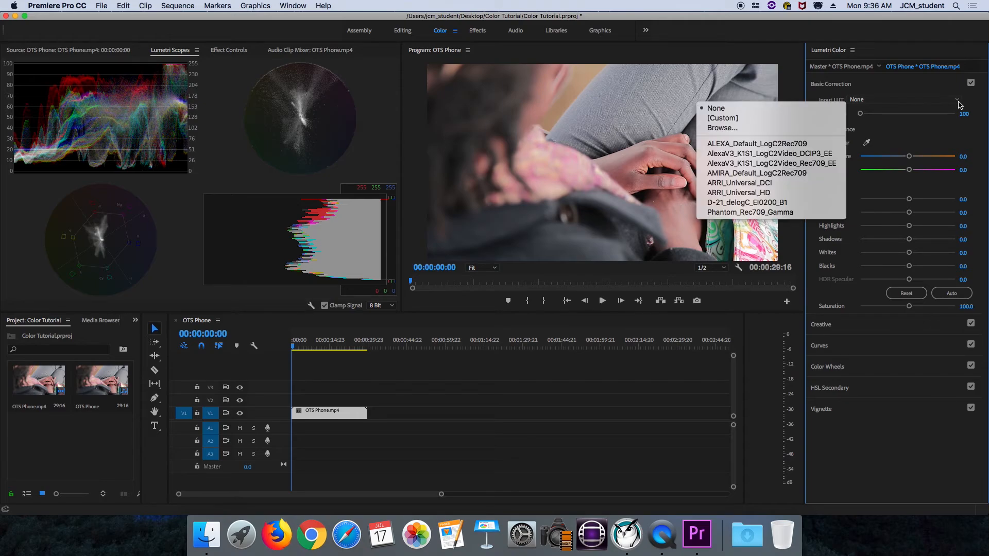
left_click(835, 144)
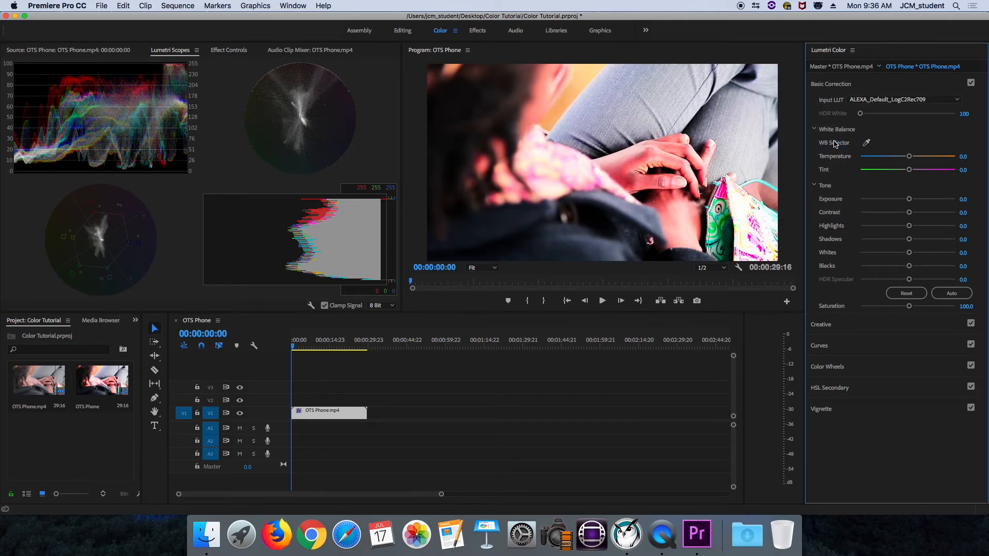
left_click(957, 100)
left_click(831, 174)
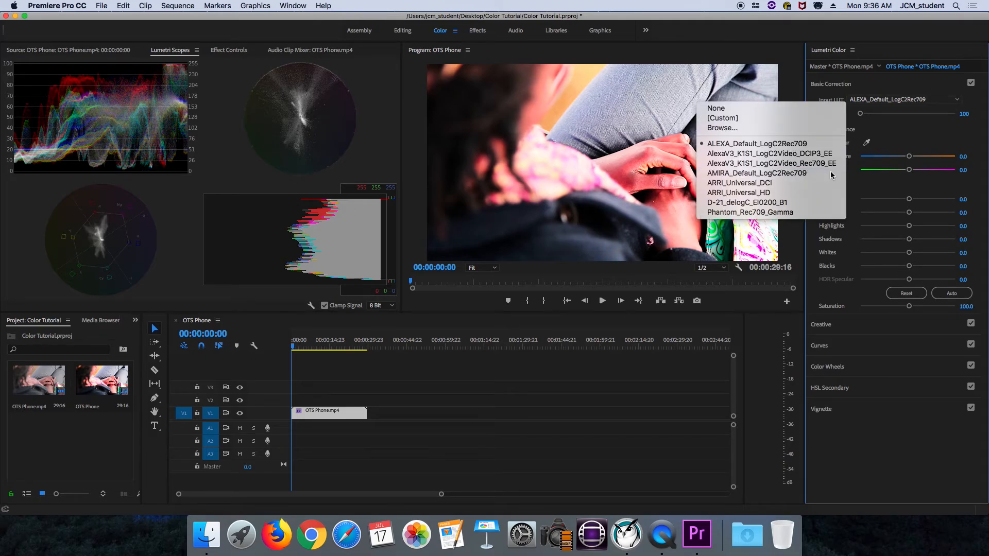
left_click(937, 99)
left_click(793, 213)
left_click(913, 101)
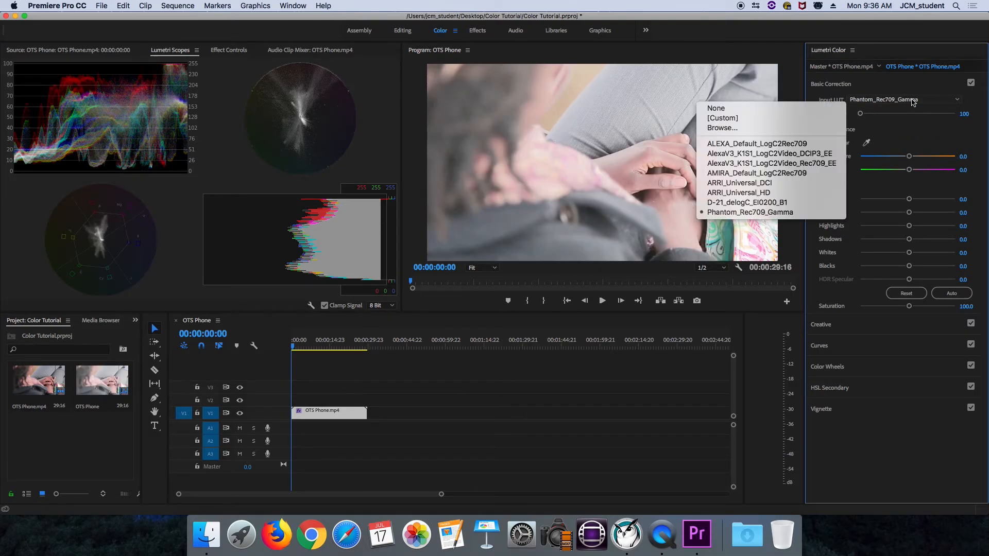
left_click(766, 110)
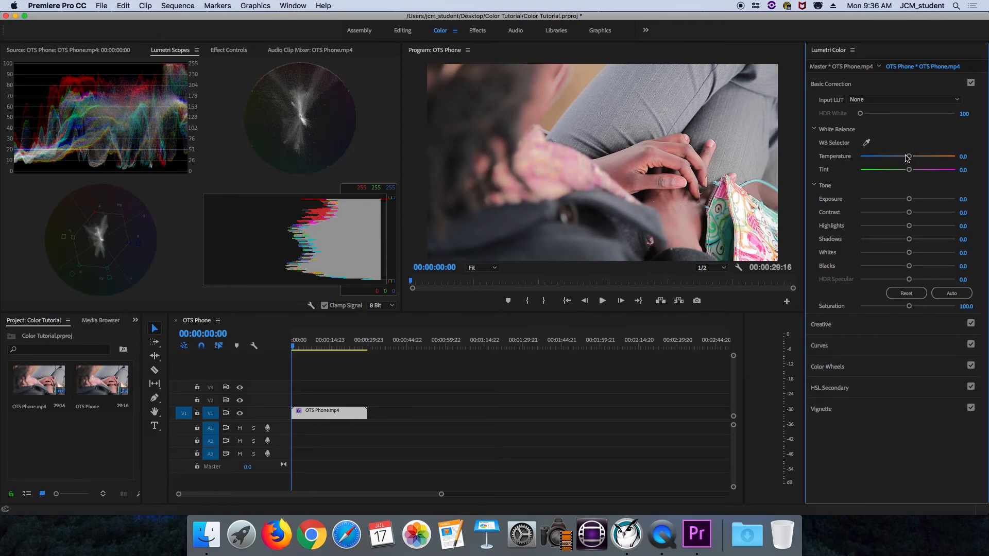
Try the WB Selector on two spots of the patterned bag and reset Temperature and Tint to 0.0.
left_click(866, 144)
left_click(747, 242)
left_click(868, 143)
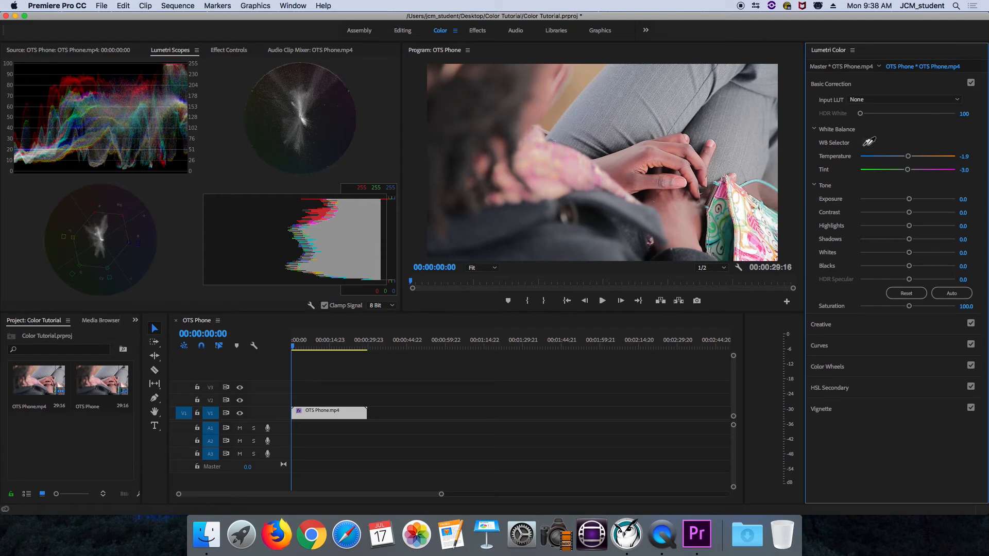
left_click(718, 255)
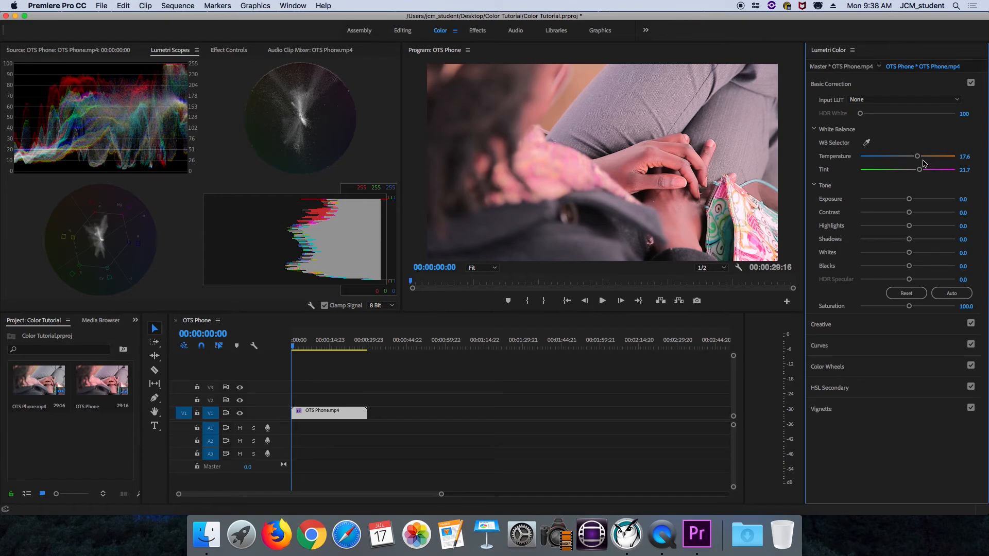
double_click(918, 157)
double_click(920, 170)
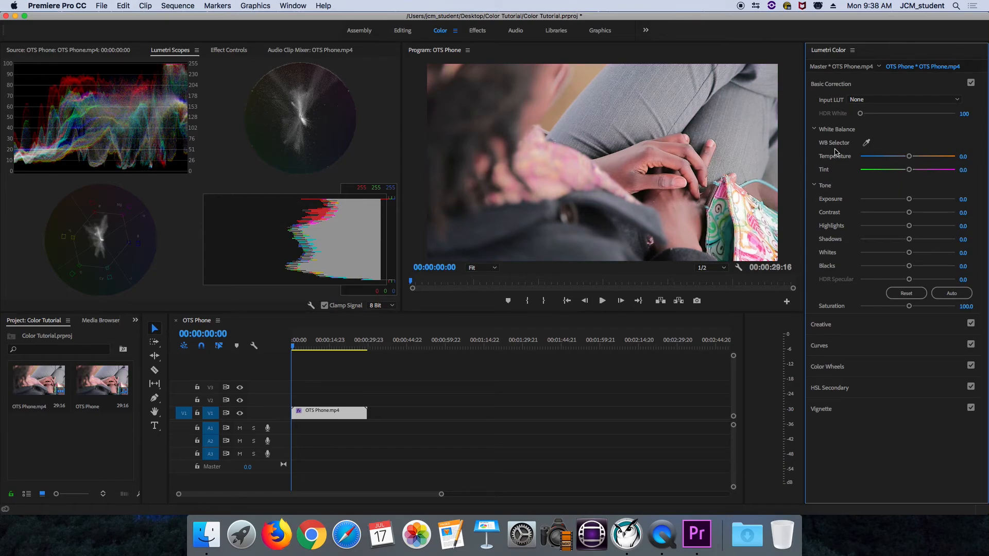
Try warm Temperature values up to about 75.1 with a green Tint of about -66.5, and reset both to 0.0.
left_click_drag(909, 156, 877, 179)
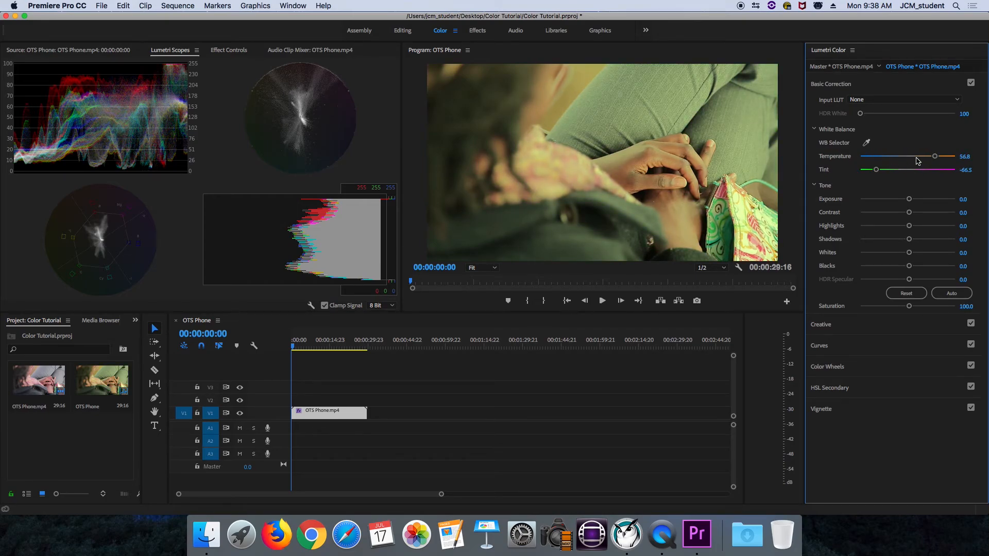
left_click_drag(935, 157, 943, 158)
left_click_drag(876, 170, 910, 171)
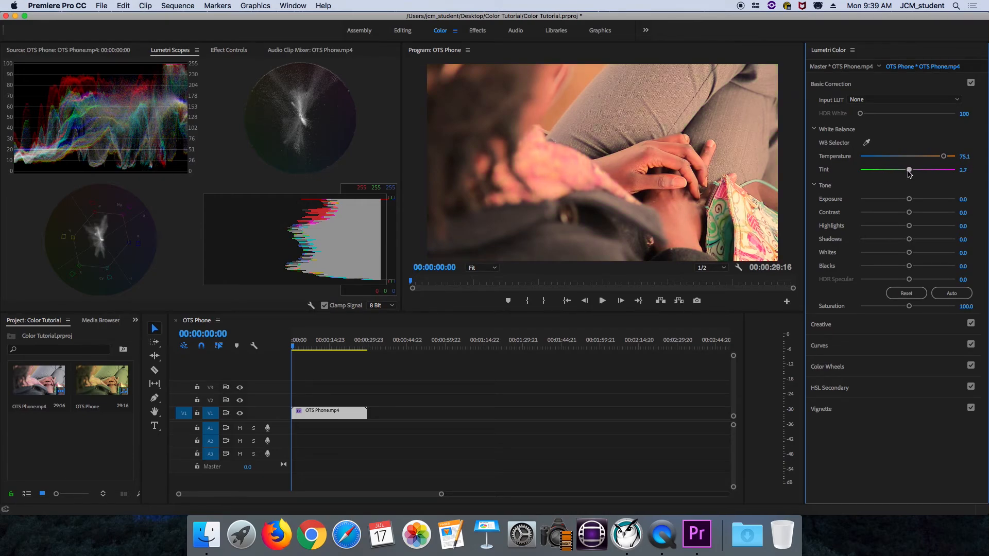
double_click(945, 157)
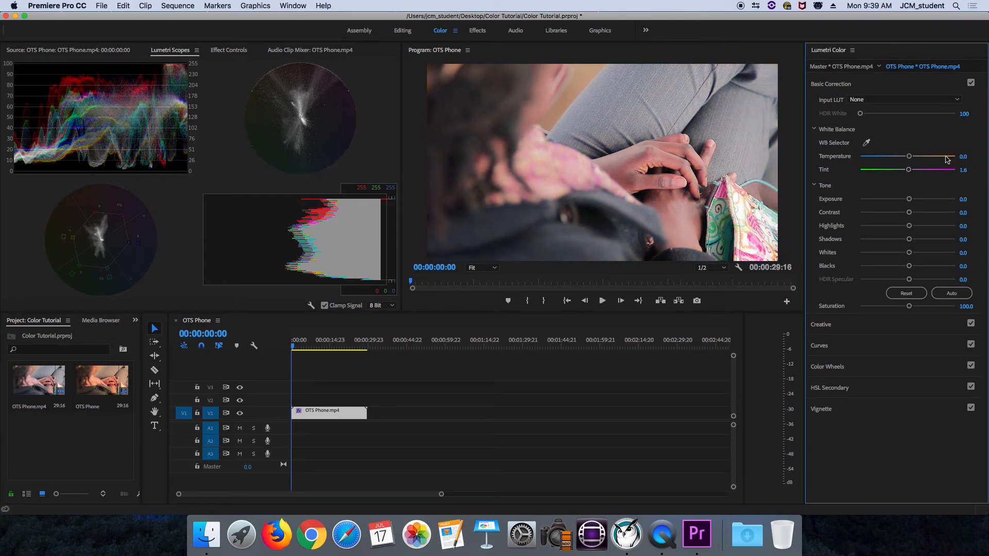
double_click(910, 170)
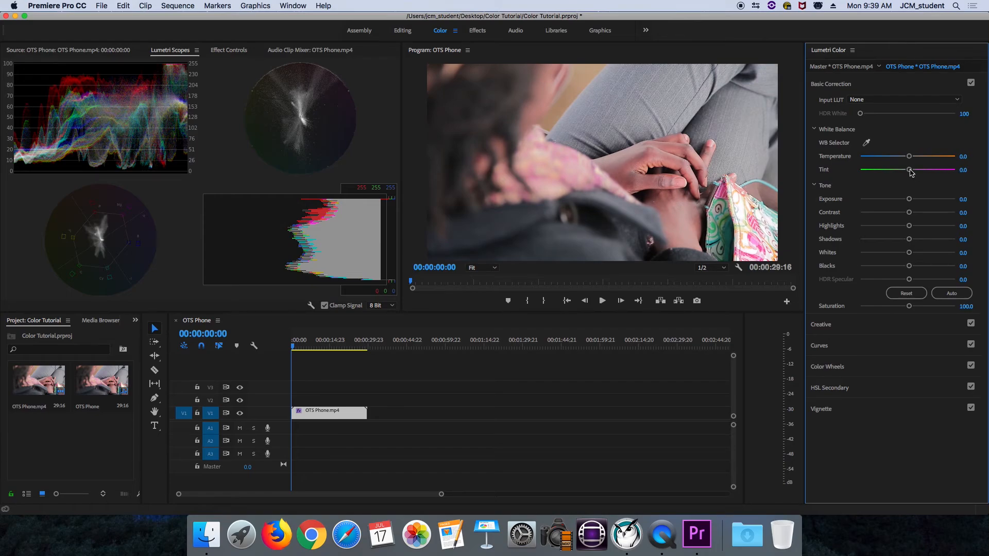
Set the clip's white balance by sampling the patterned bag with the WB Selector.
left_click(867, 143)
left_click(767, 227)
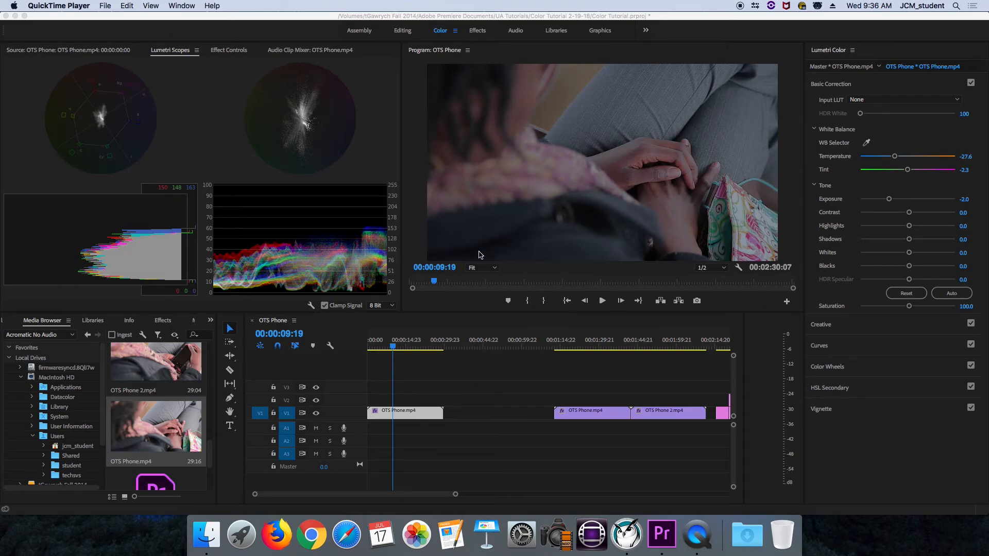
Reset the clip's Exposure, test it at 5.0 and return it to 0.0.
left_click(890, 199)
double_click(892, 202)
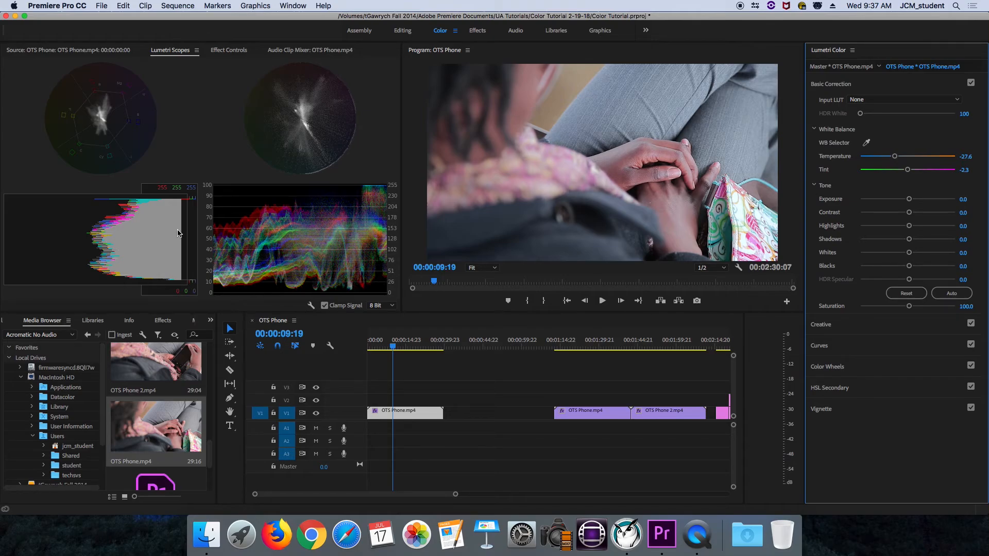
left_click_drag(909, 200, 961, 205)
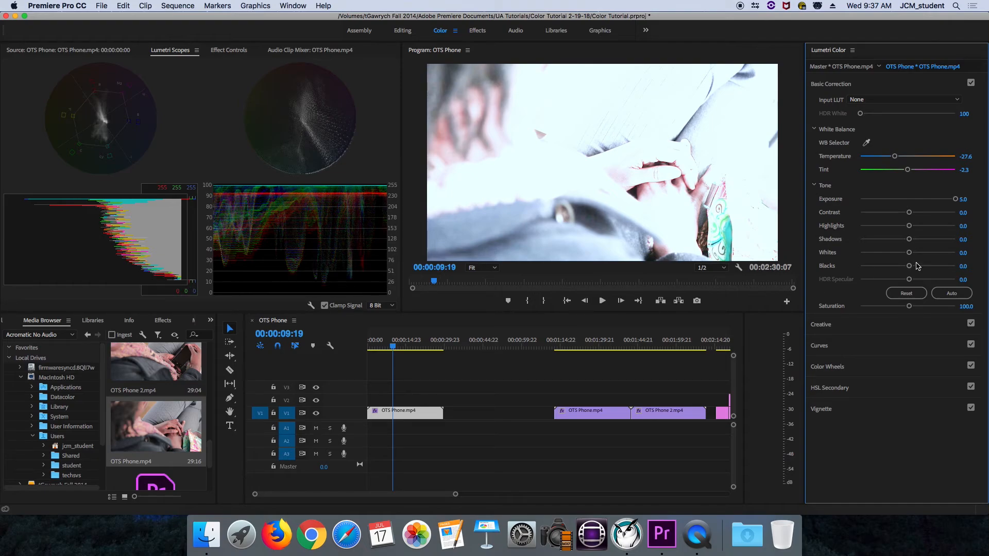
double_click(956, 199)
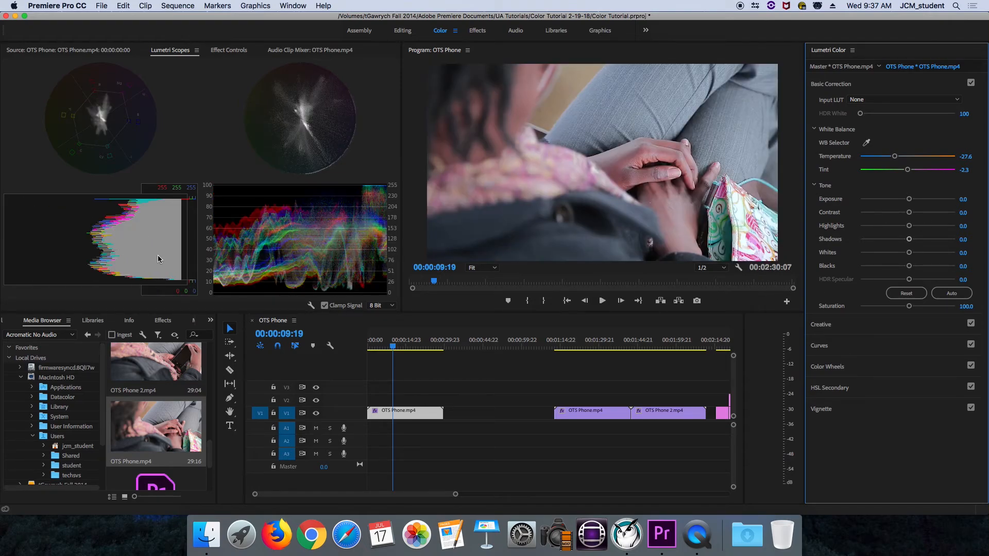
left_click(181, 283)
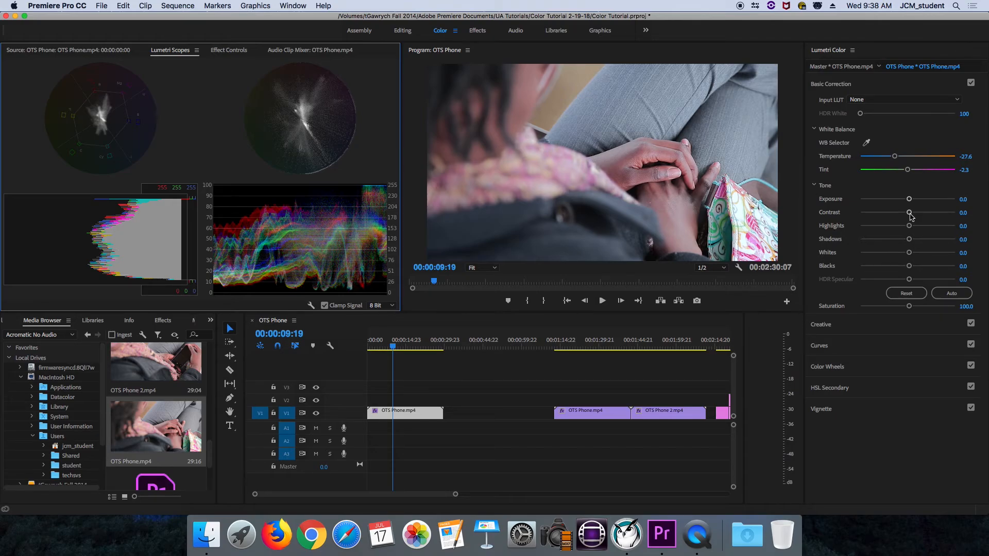
Test the clip's Contrast at 100.0 and -100.0 and settle it at about 4.9.
left_click_drag(909, 213, 958, 216)
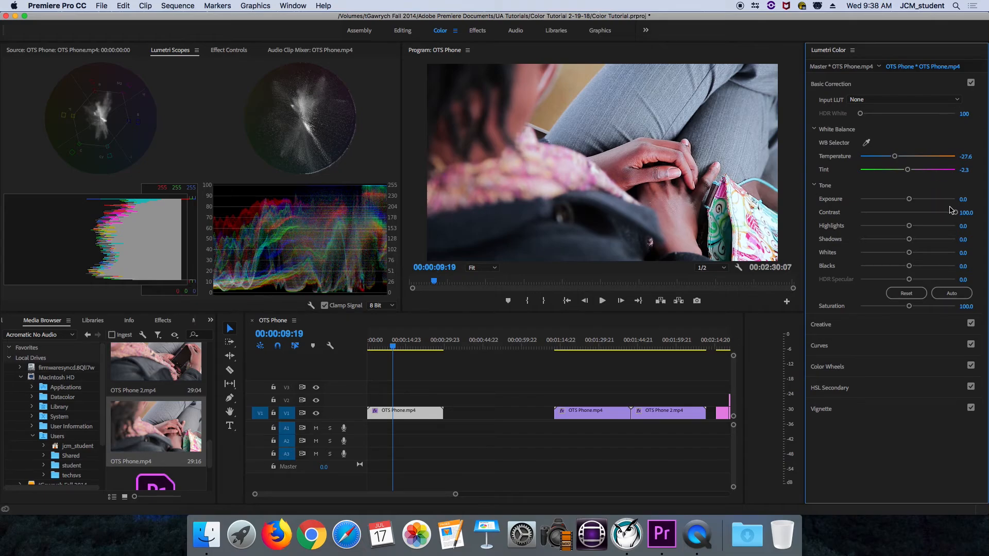
left_click_drag(954, 213, 834, 219)
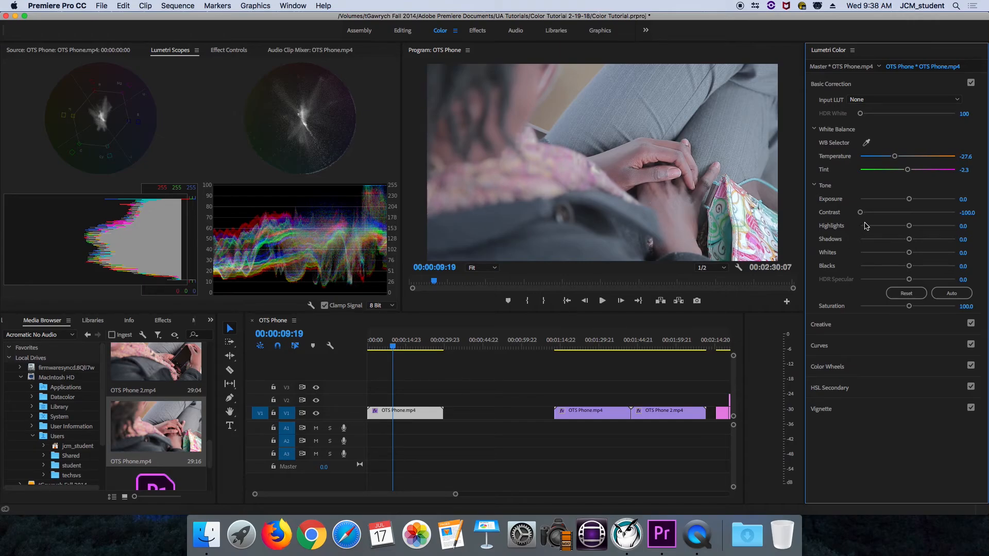
left_click_drag(861, 215, 910, 214)
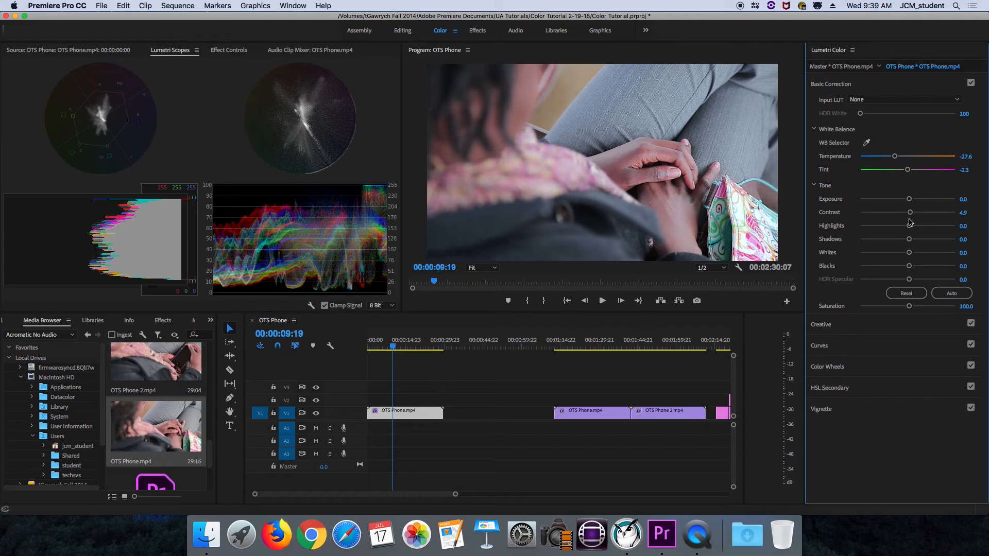
left_click_drag(910, 213, 910, 216)
Test Highlights at about 82.7, settle it at about 9.2, and lower Shadows to about -17.8.
left_click_drag(909, 229, 948, 228)
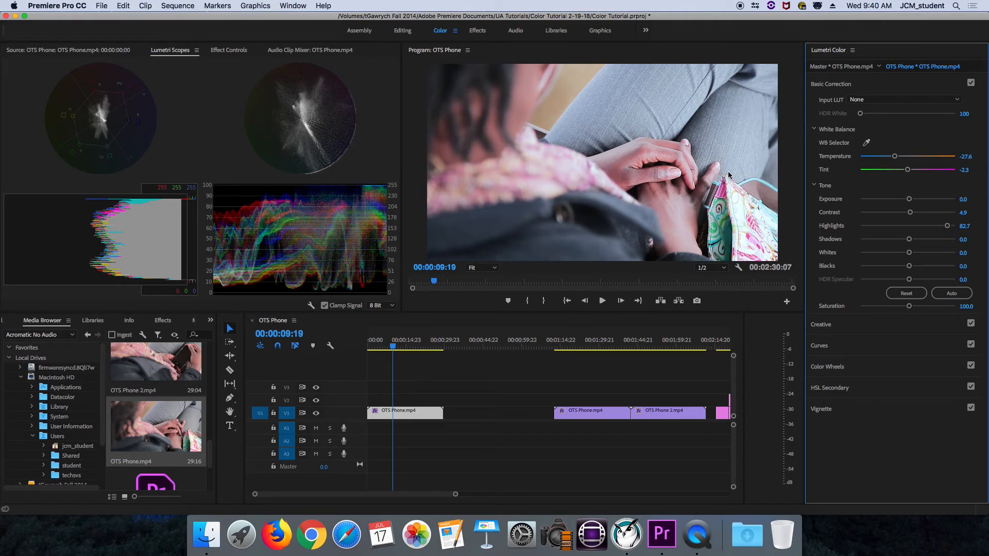
left_click_drag(947, 226, 911, 233)
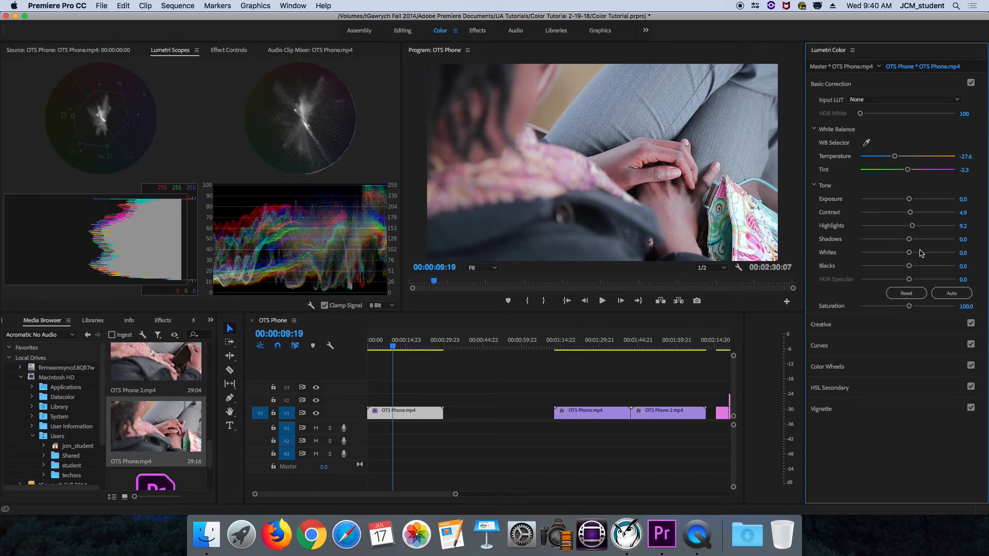
left_click_drag(909, 239, 902, 245)
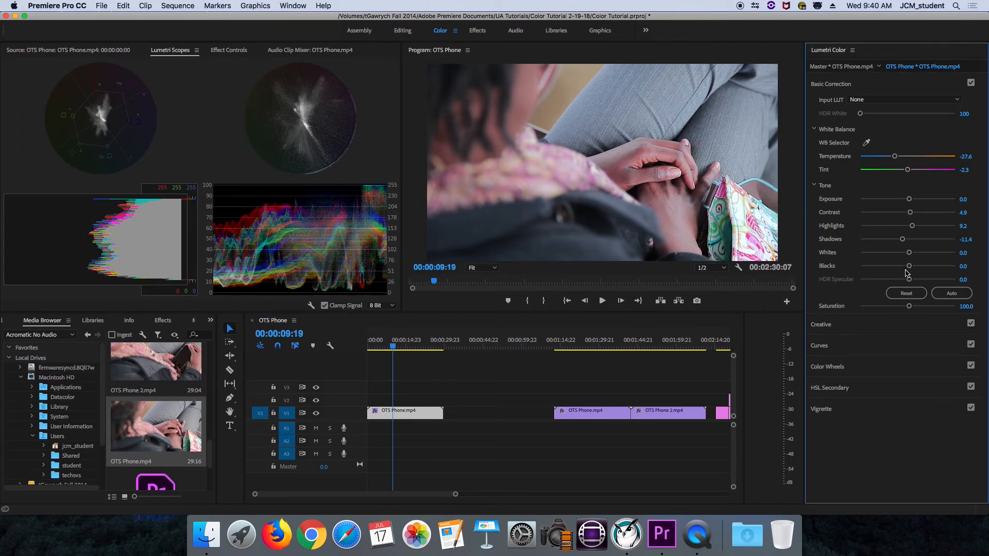
mouse_move(904, 240)
left_mouse_down()
mouse_move(872, 247)
mouse_move(899, 248)
left_mouse_up()
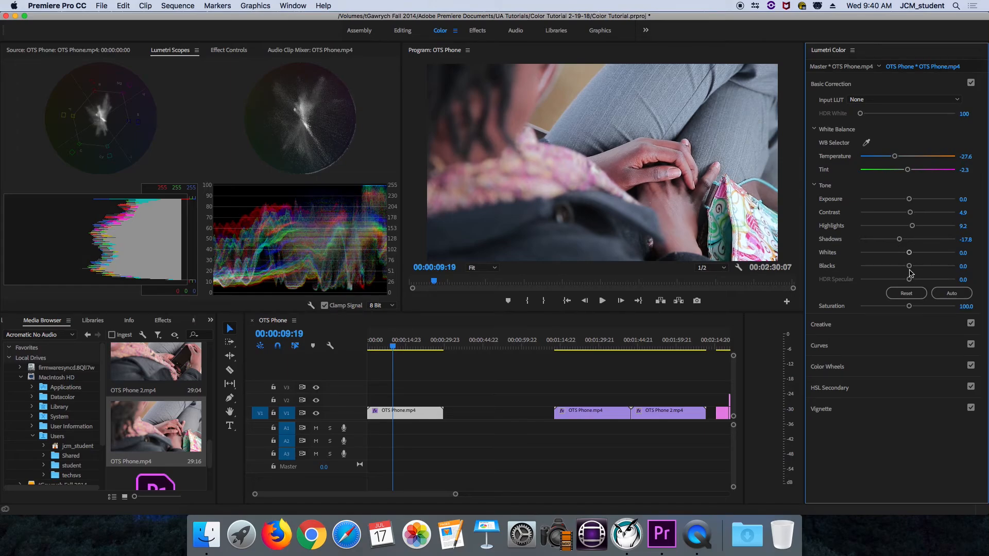
Fine-tune the clip's tones to about -36.2 Shadows, 10.3 Whites and -23.2 Blacks.
left_click_drag(909, 266, 885, 240)
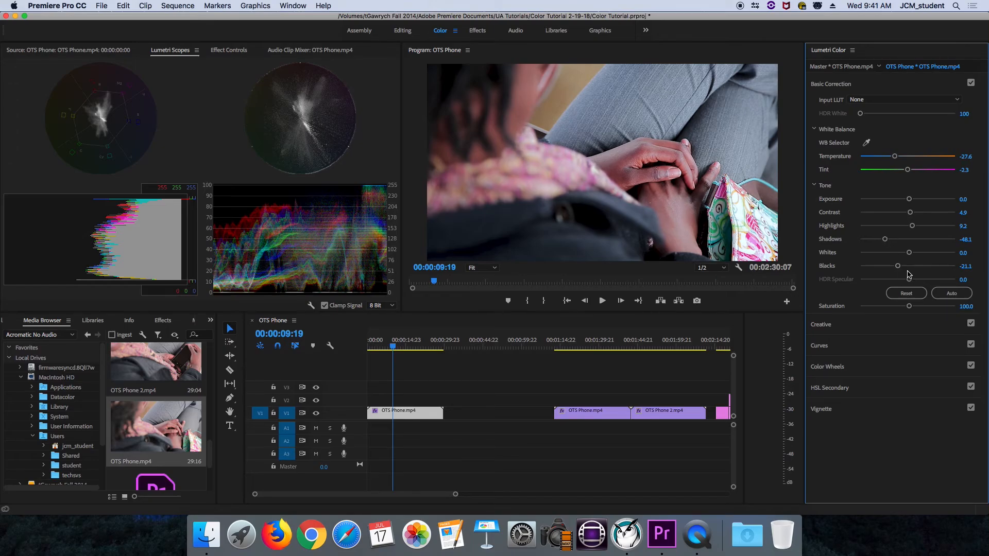
left_click_drag(898, 267, 904, 268)
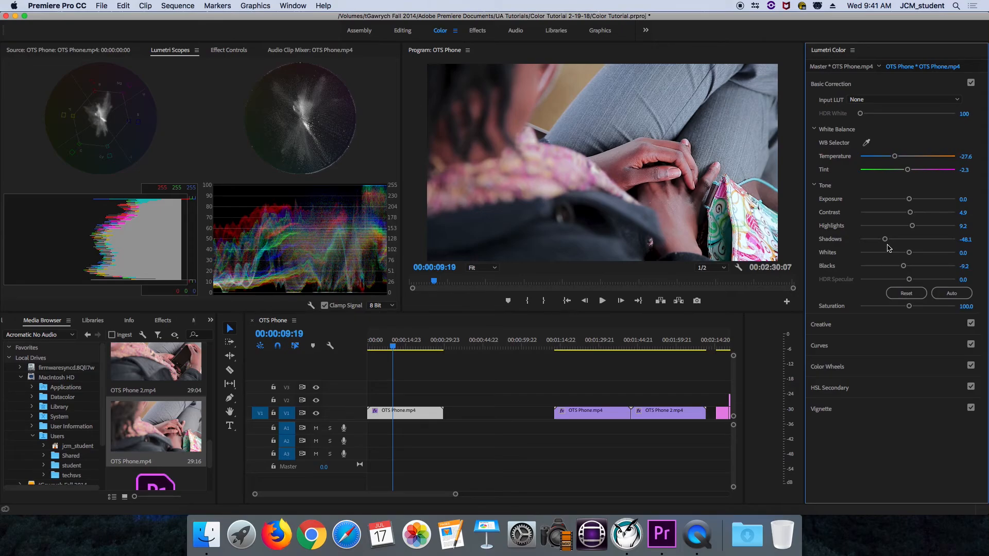
left_click_drag(885, 239, 894, 242)
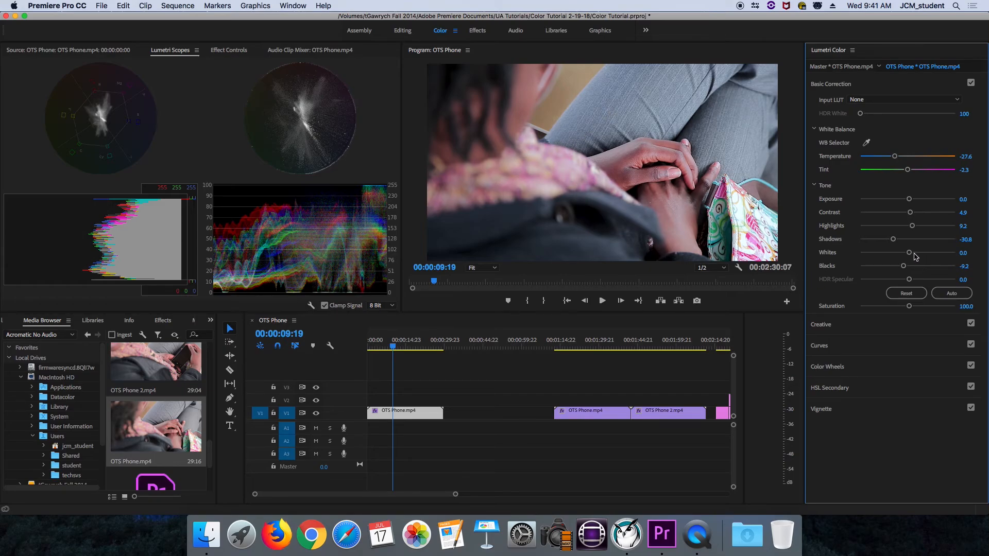
left_click_drag(910, 253, 891, 240)
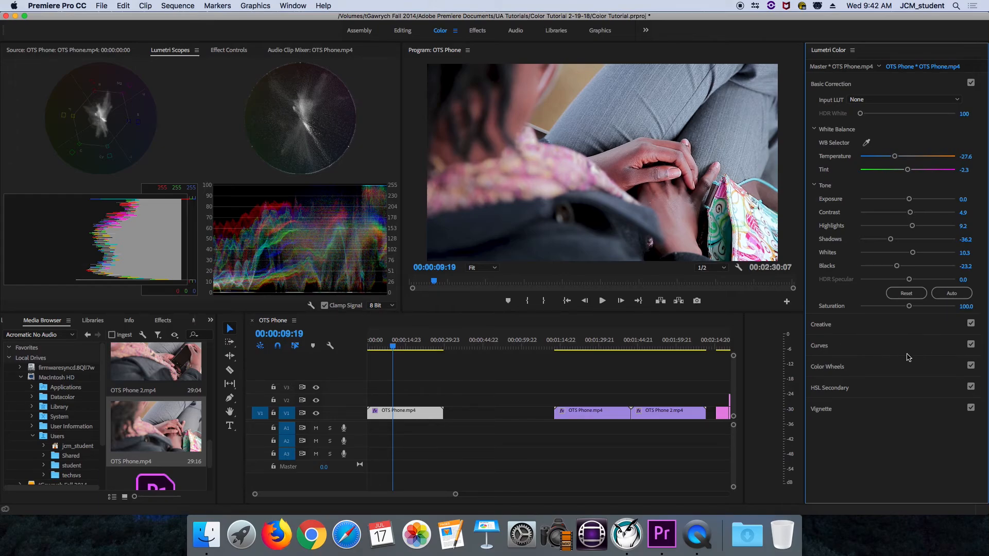
Look over the Curves and Creative controls, and compare the clip with Basic Correction off and on.
left_click(882, 341)
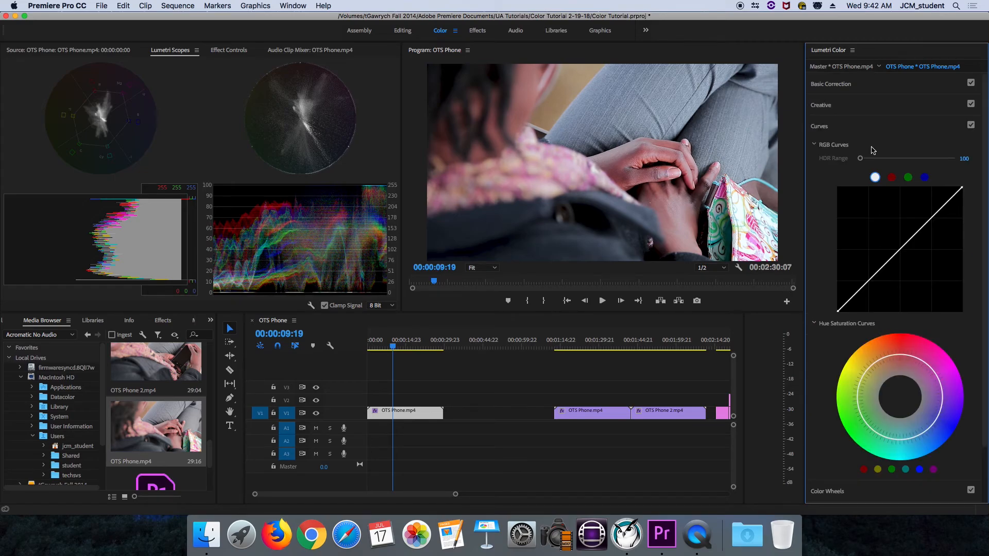
left_click(846, 131)
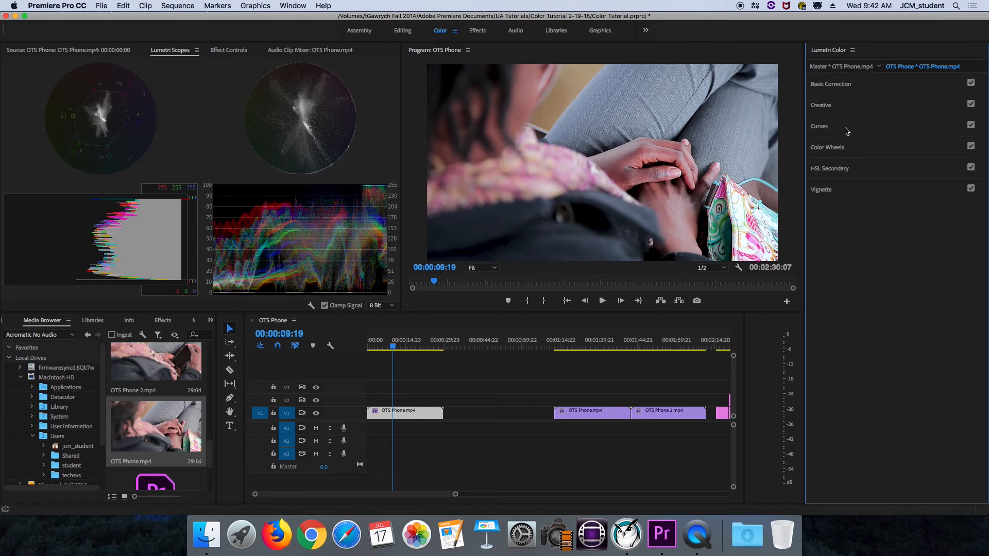
left_click(859, 111)
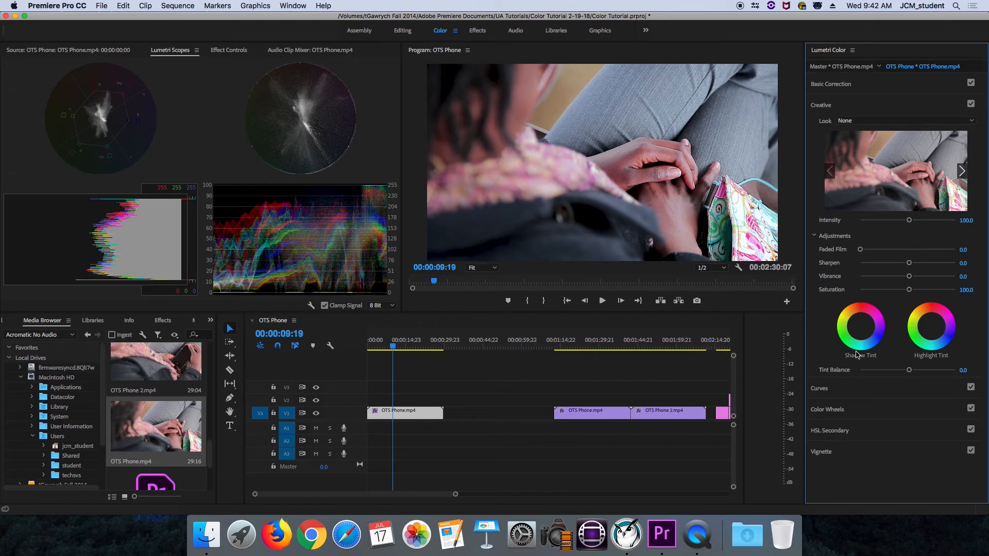
left_click(850, 107)
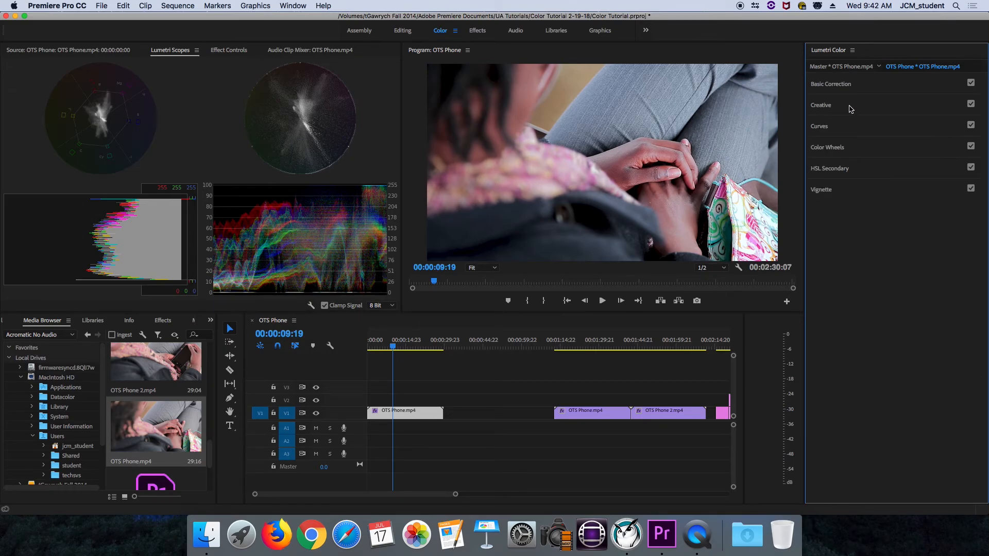
left_click(848, 86)
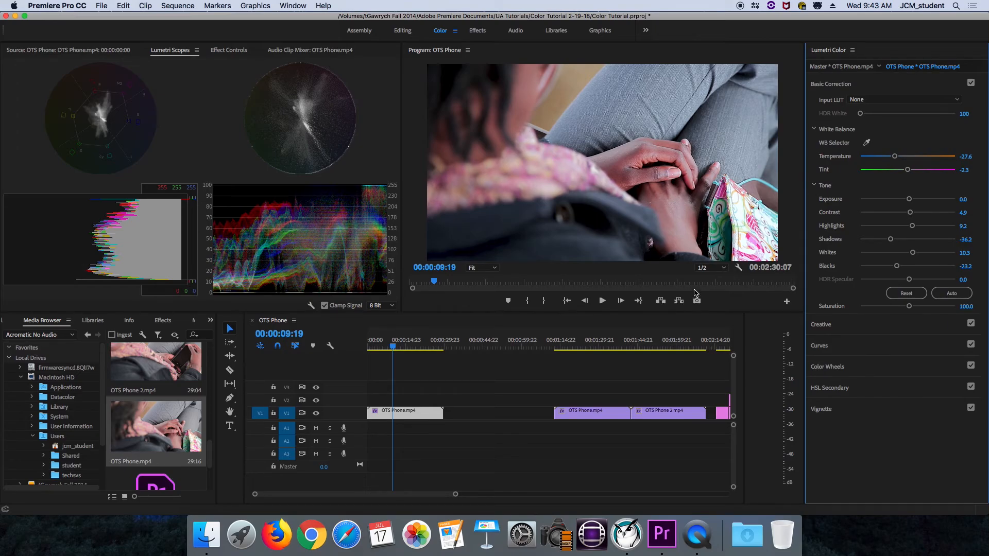
left_click(972, 83)
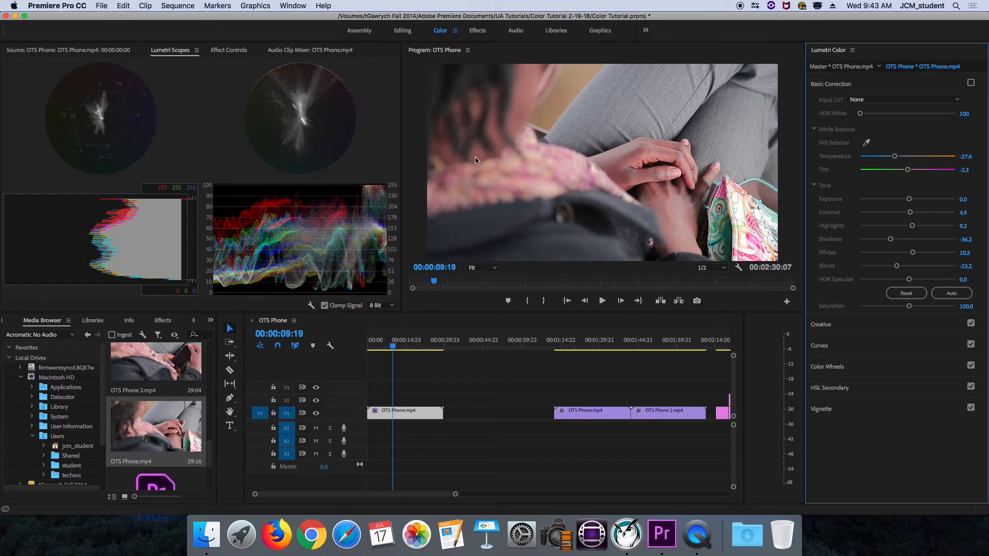
left_click(972, 83)
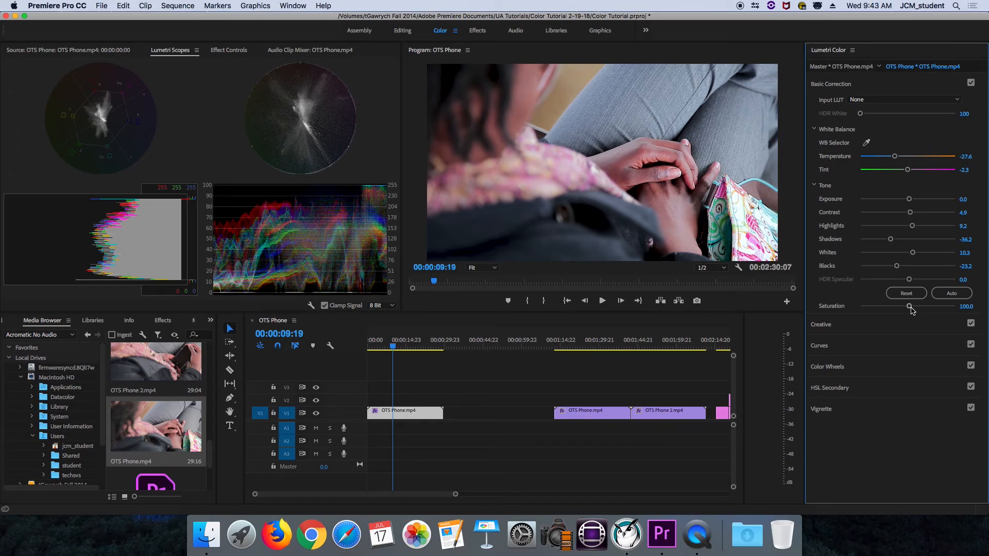
Test the clip's Saturation at 0.0, 200.0 and about 110.3, and reset it to 100.0.
left_click_drag(910, 306, 848, 309)
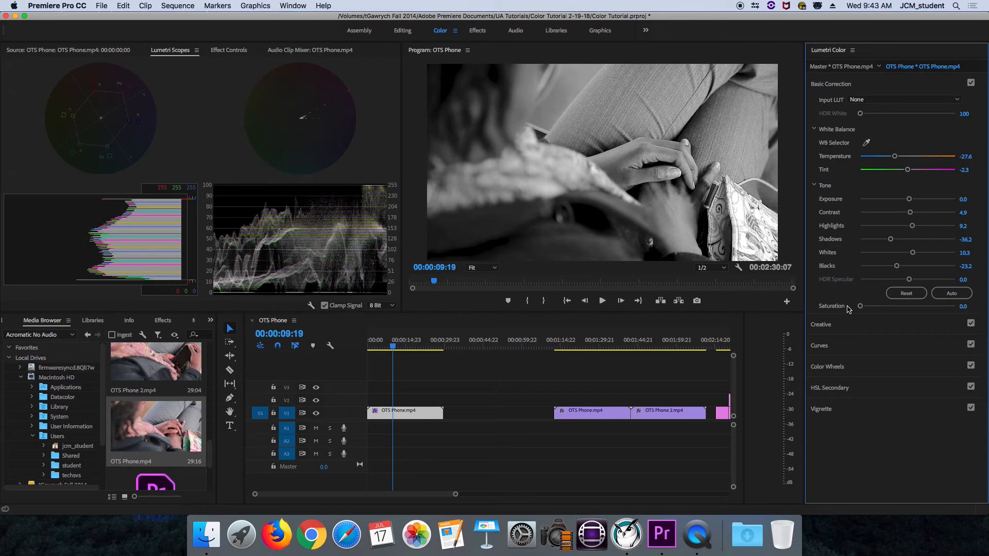
left_click_drag(859, 307, 970, 318)
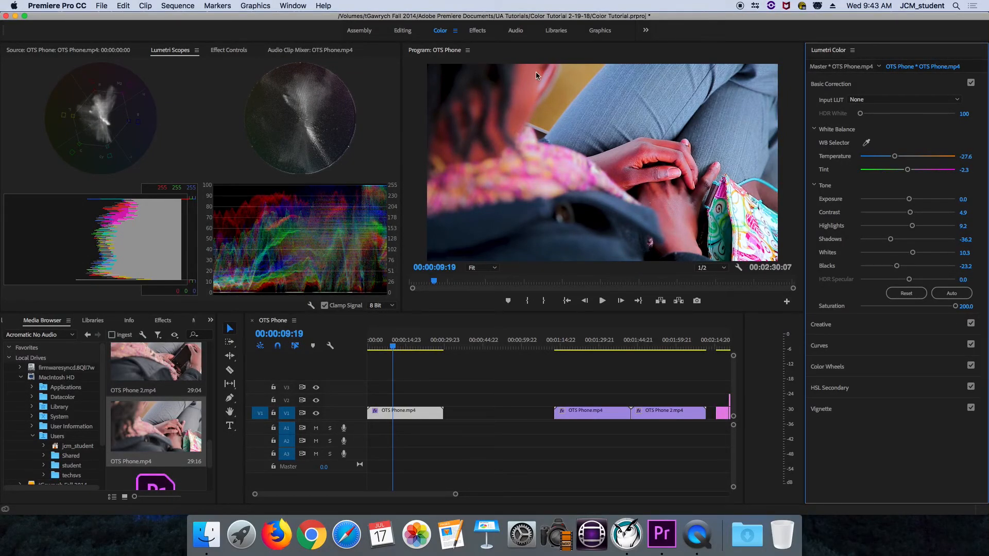
left_click_drag(956, 307, 913, 307)
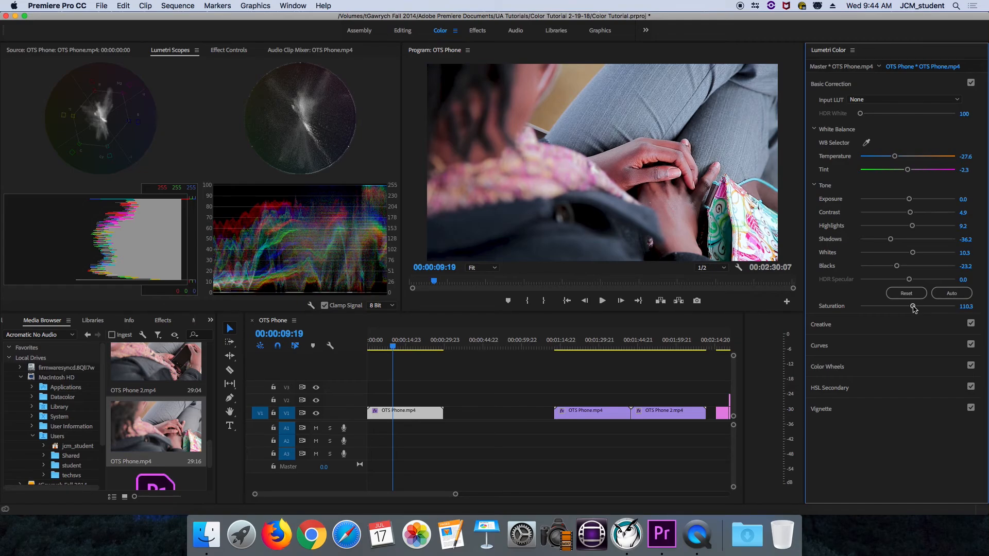
double_click(913, 307)
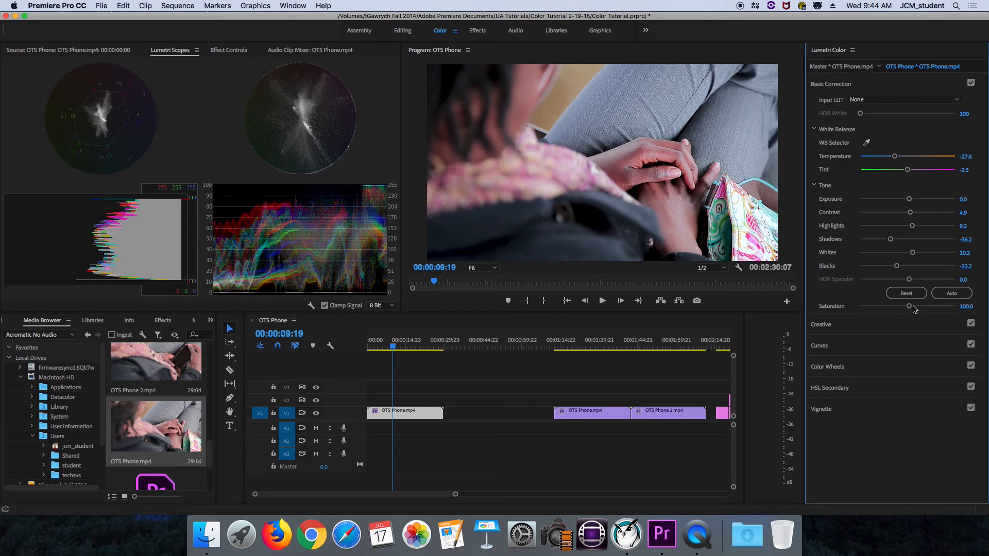
Set the clip's Saturation to 102 and raise it to 105.0.
left_click(968, 306)
type("102")
key("Return")
left_click(974, 308)
type("1050")
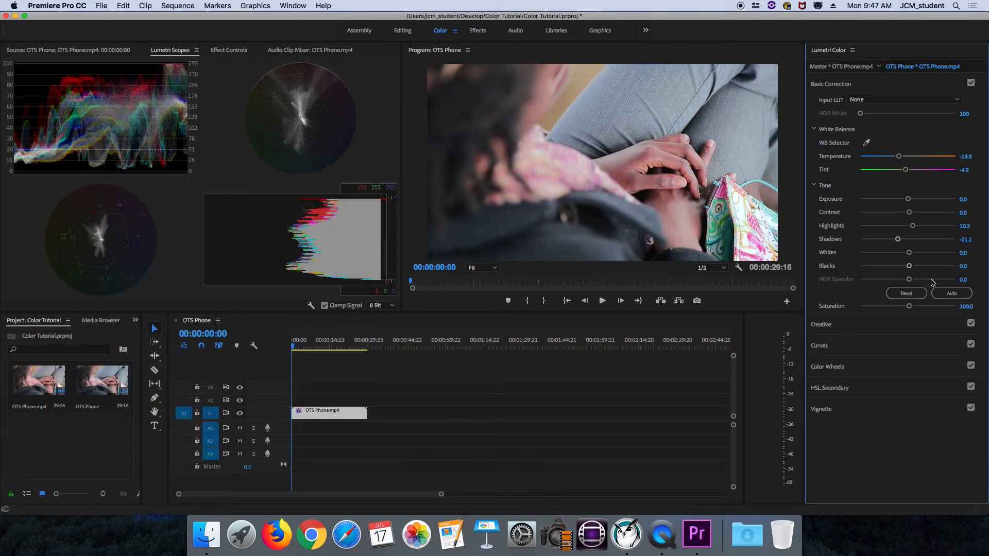
Save the project and apply the automatic tone correction to the clip.
key("super+s")
left_click(944, 294)
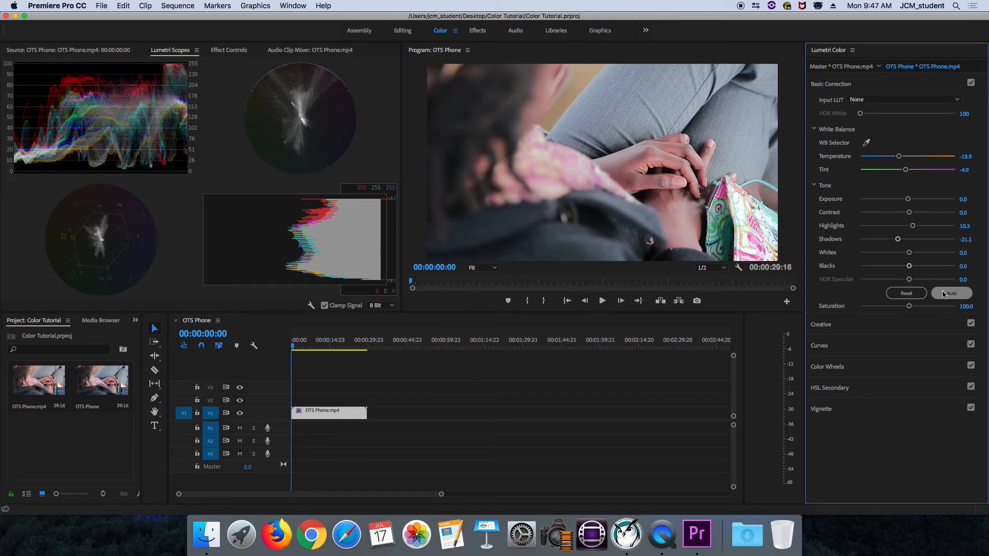
left_click(944, 294)
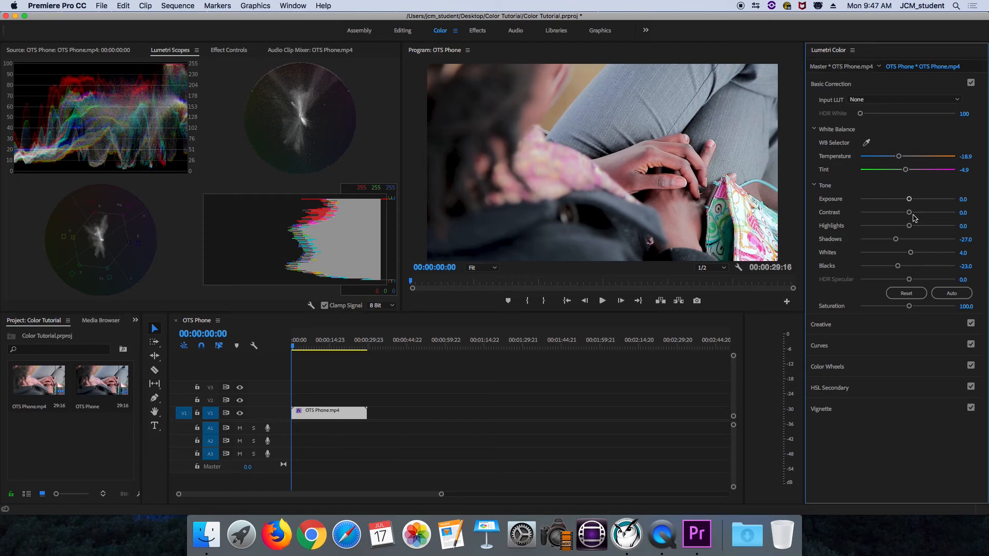
Undo the automatic tone correction and redo it.
key("super+z")
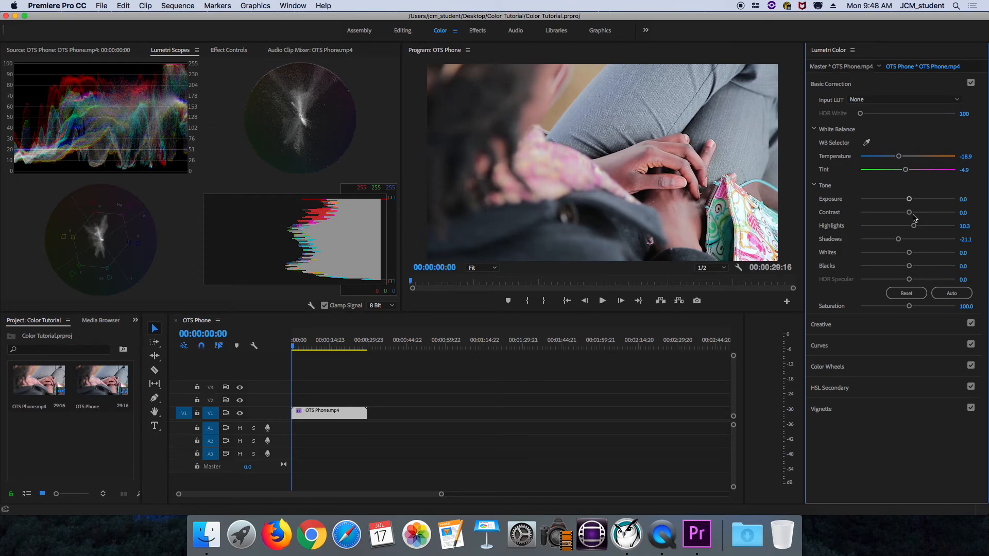
left_click(123, 5)
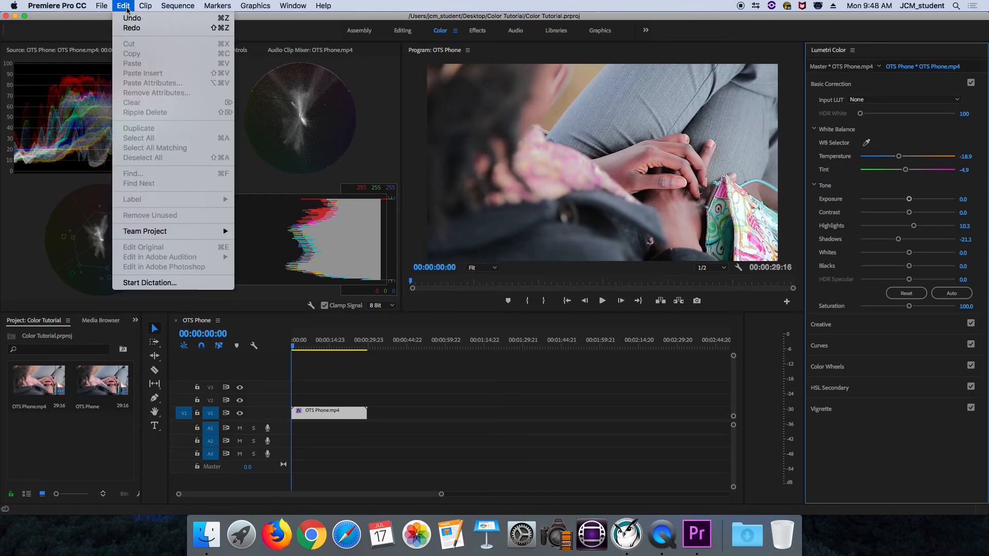
left_click(132, 28)
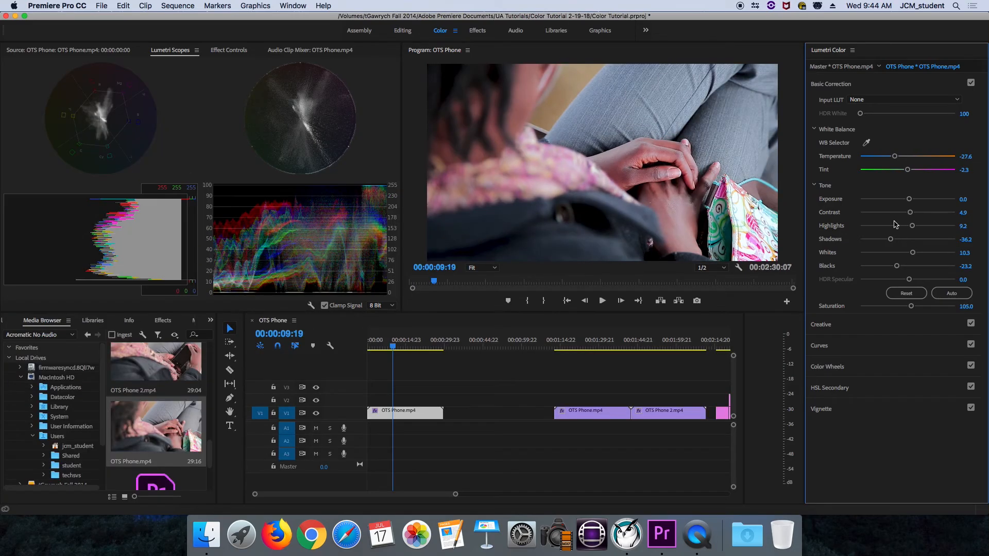
Add a highlight point near the upper end of the red RGB curve and lower it slightly.
left_click(853, 348)
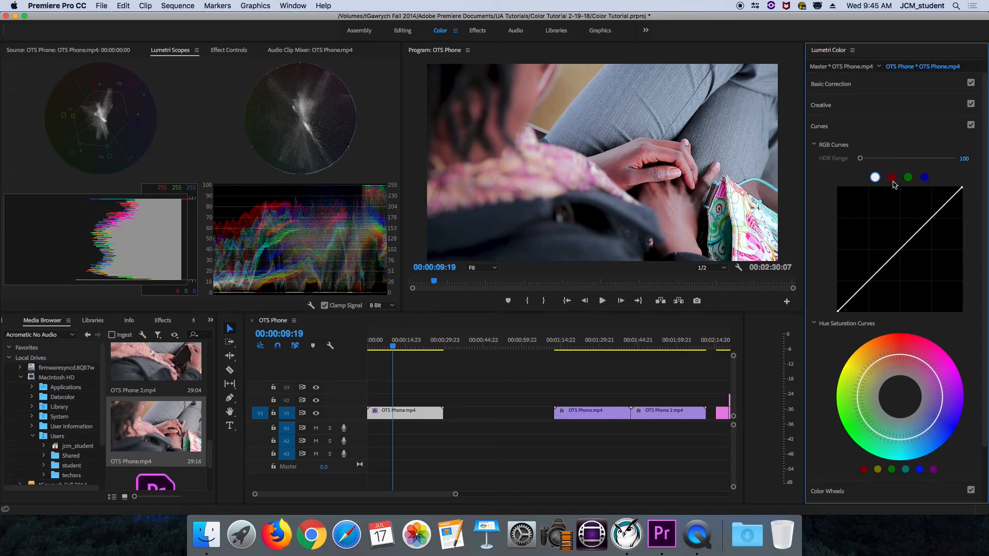
left_click(893, 180)
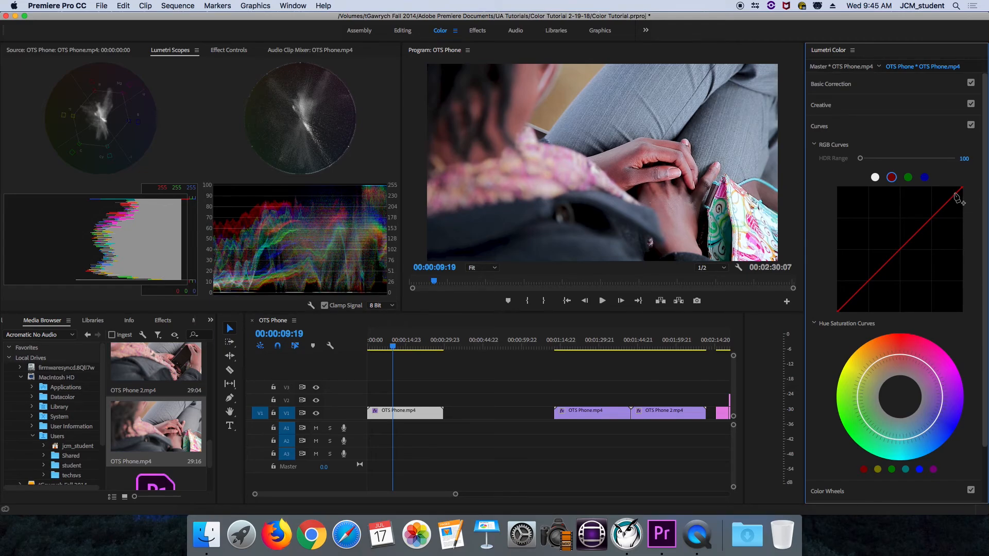
scroll(916, 232, "down", 1)
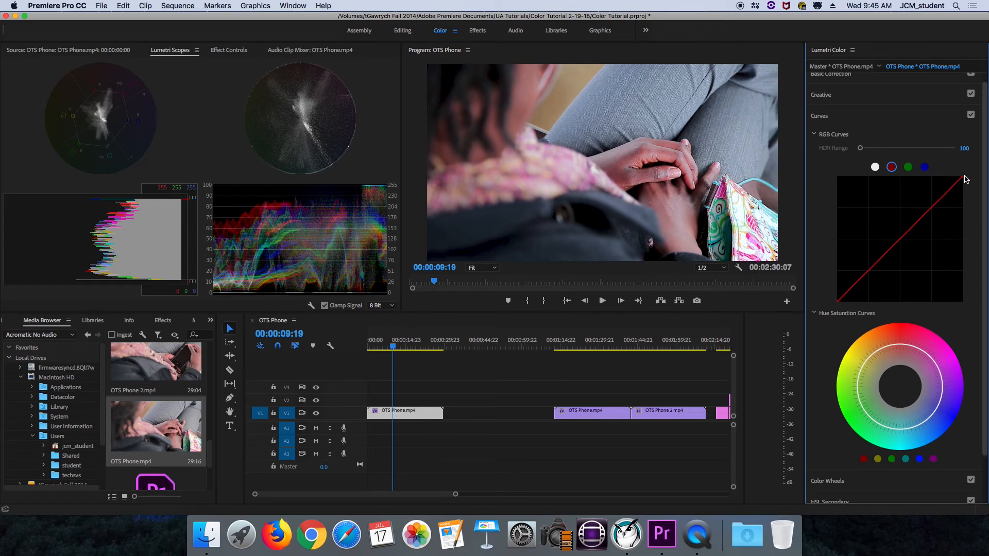
left_click(943, 197)
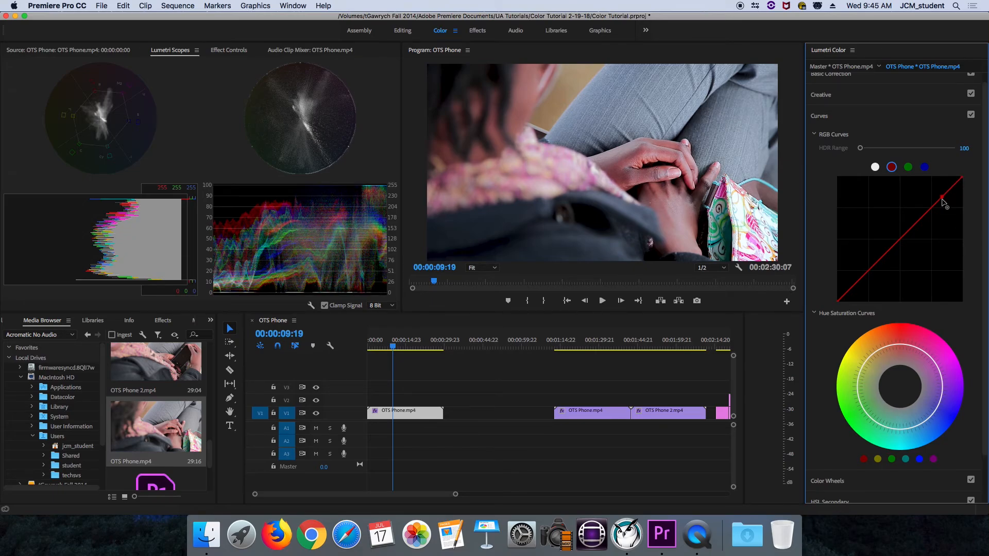
mouse_move(943, 198)
left_mouse_down()
mouse_move(937, 193)
mouse_move(943, 200)
left_mouse_up()
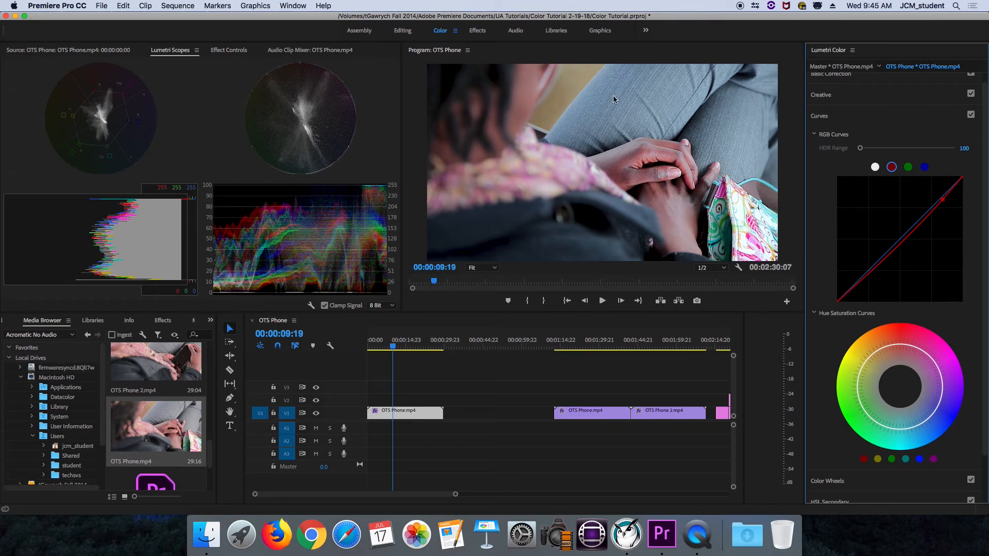
Compare the clip twice with the Curves adjustments off and on.
left_click(972, 115)
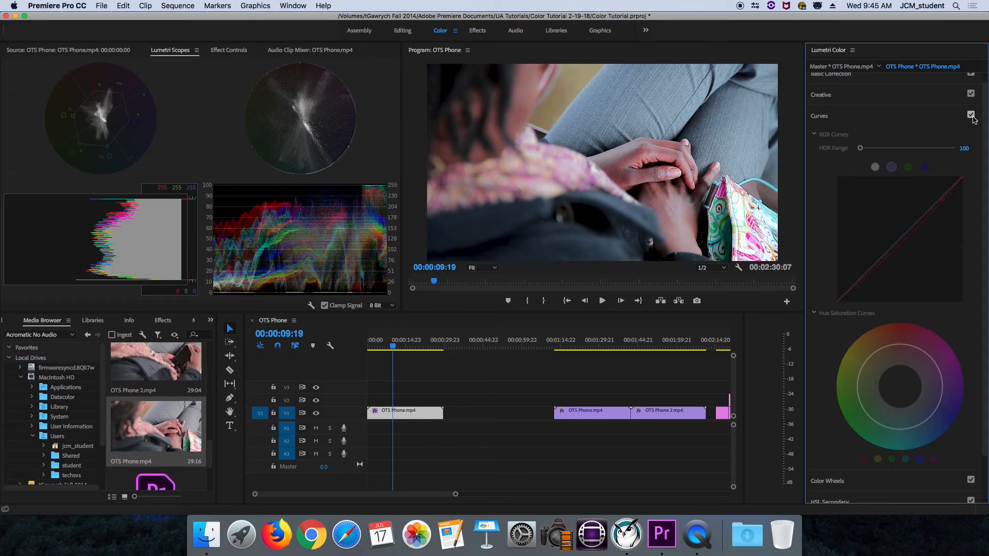
left_click(971, 115)
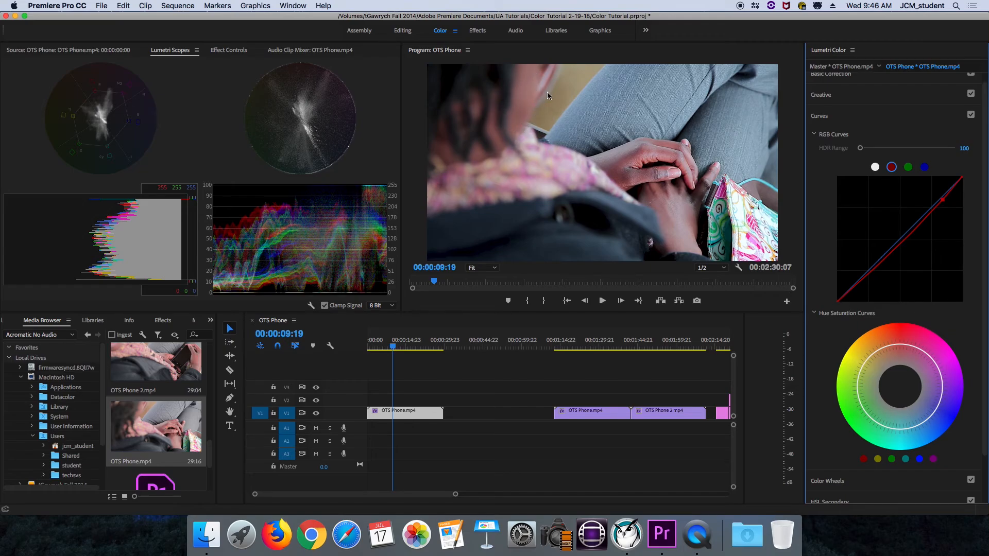
left_click(971, 114)
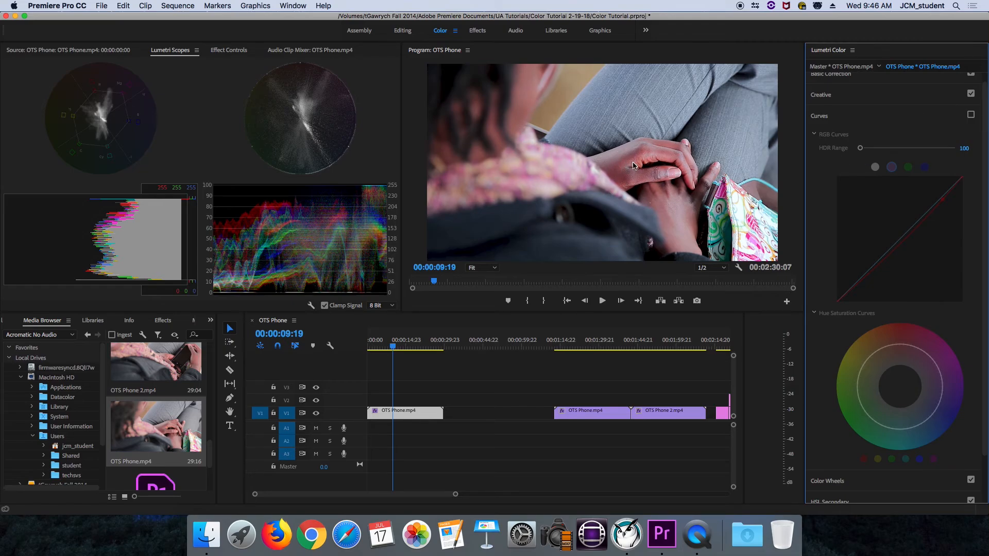
left_click(971, 115)
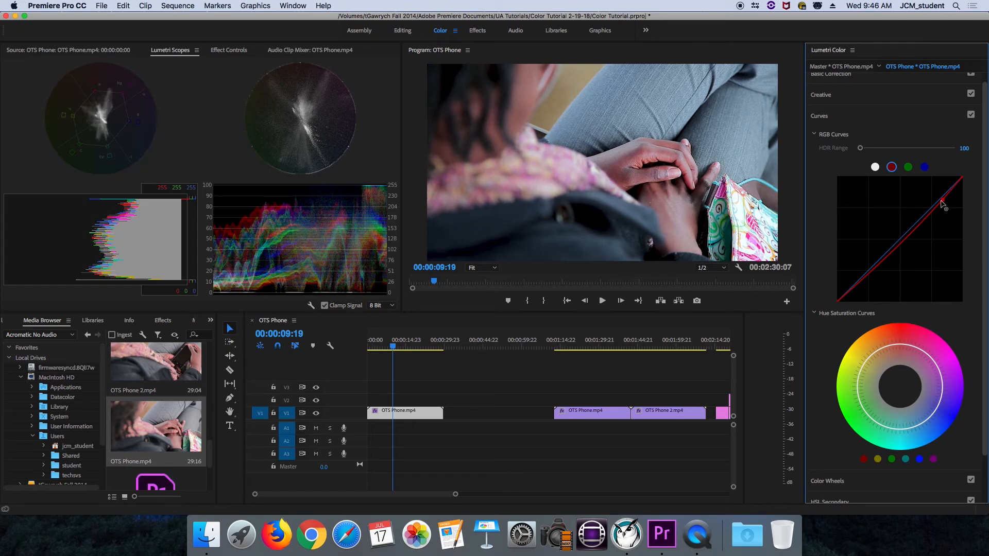
Add a shadow point to the red curve, adjust its shadow and highlight points, and reset the curve.
left_click_drag(863, 286, 863, 284)
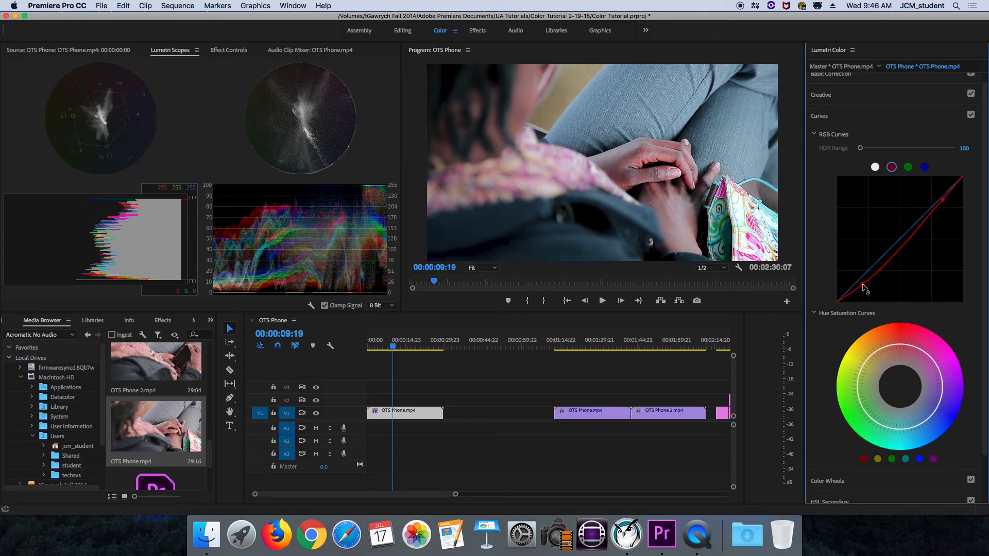
left_click_drag(944, 204, 944, 198)
left_click_drag(863, 284, 880, 264)
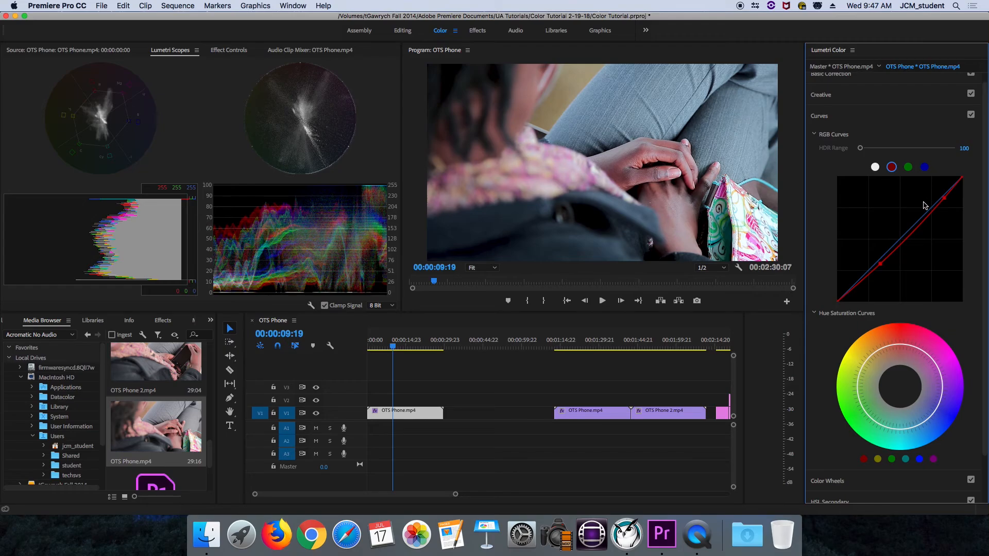
double_click(881, 266)
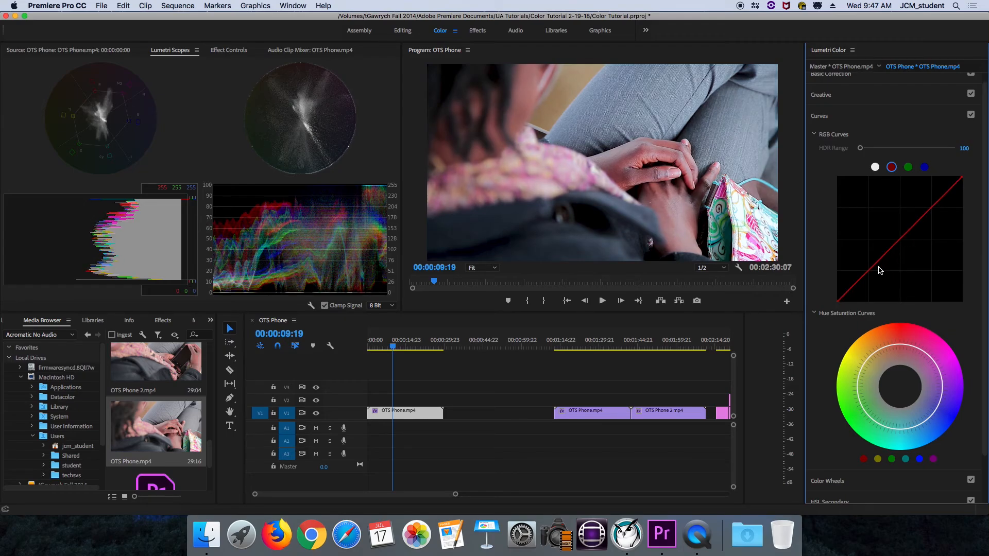
Reduce the red curve with a single point slightly below the diagonal, placed in the upper midtones.
left_click_drag(941, 199, 943, 204)
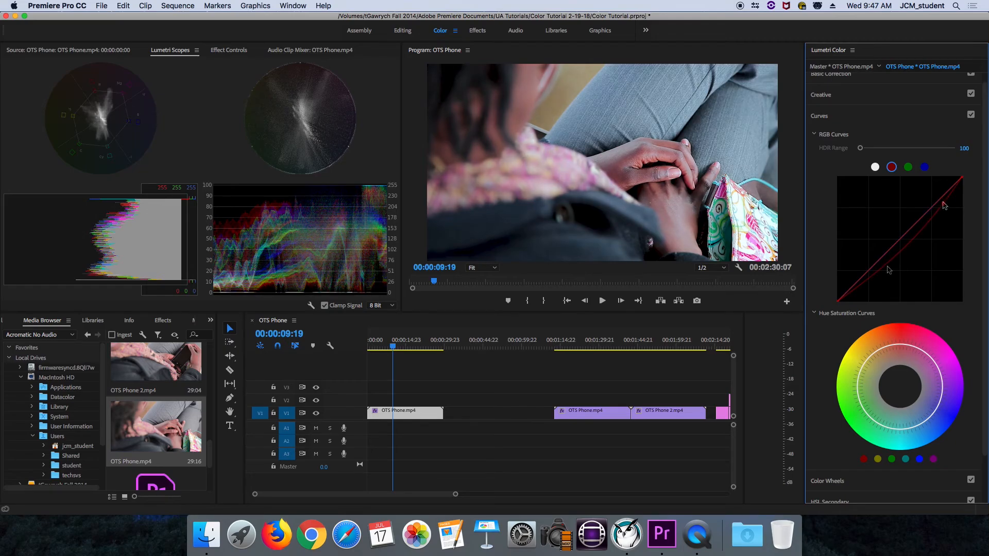
left_click(887, 264)
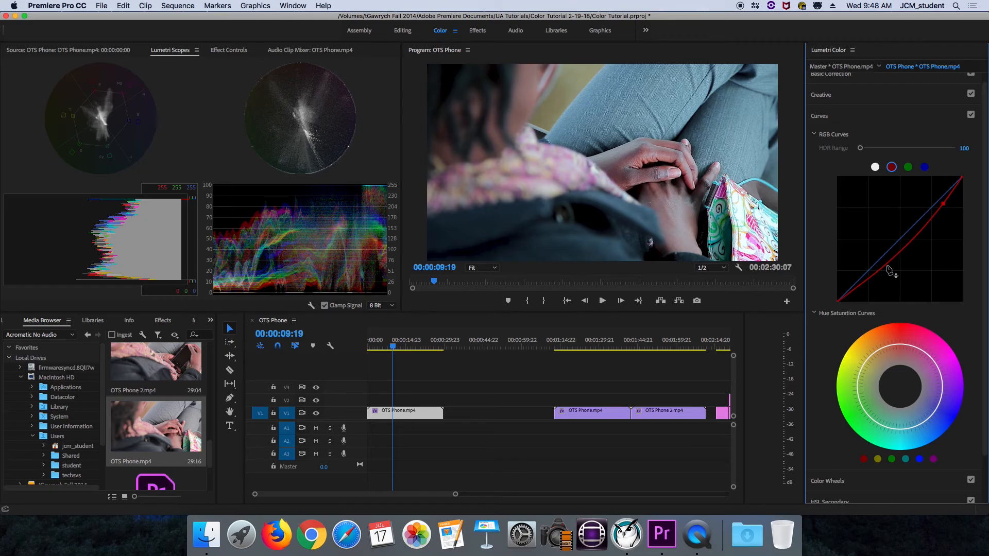
left_click_drag(943, 204, 920, 226)
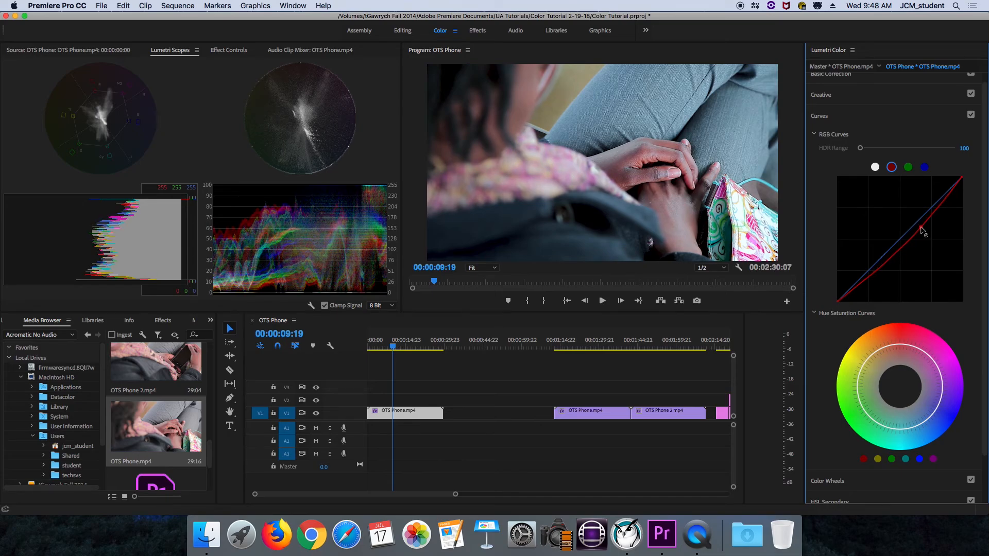
Test the Hue Saturation curve with green and cyan points, pulling cyan inward and green outward, and reset the curve.
left_click(907, 169)
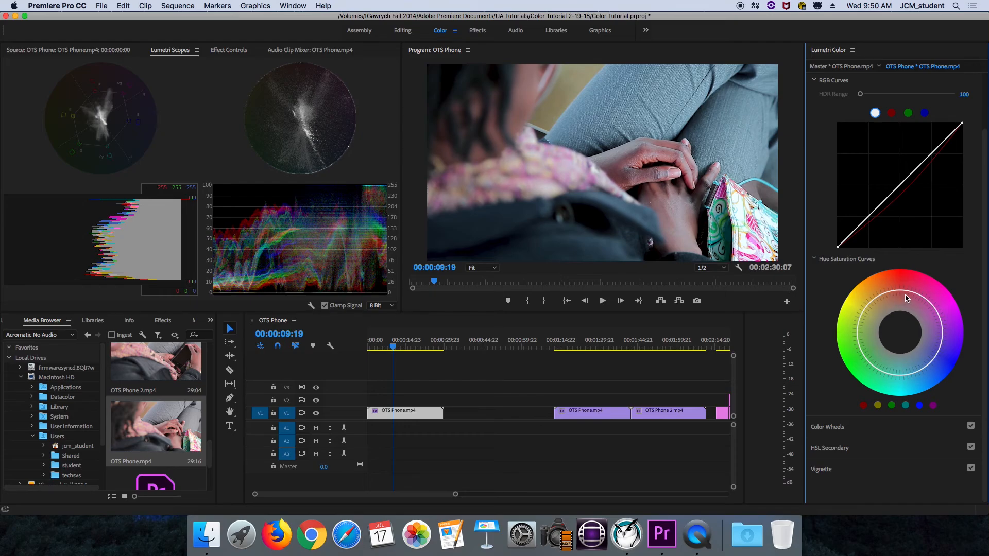
left_click(892, 406)
left_click(906, 406)
left_click_drag(900, 376, 901, 360)
left_click_drag(862, 354, 847, 374)
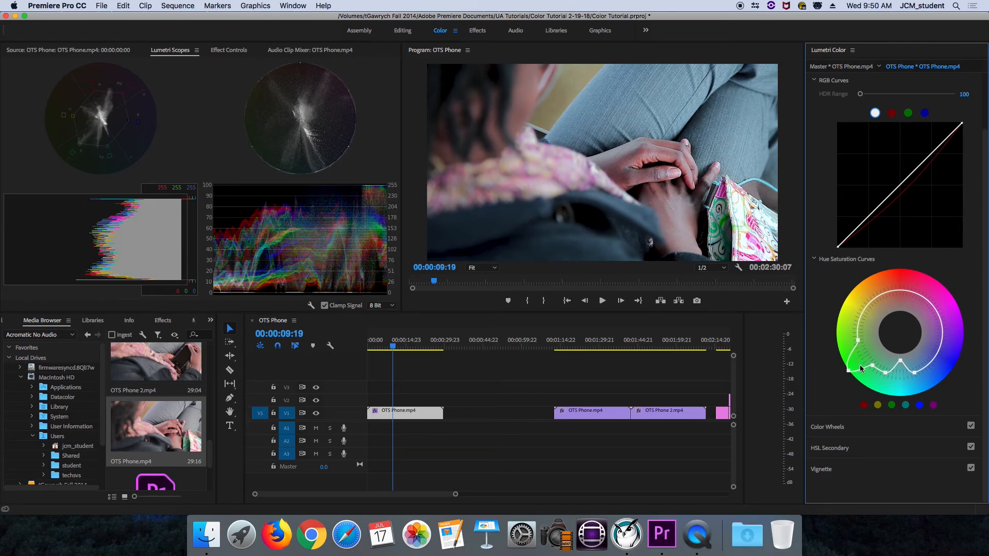
double_click(851, 369)
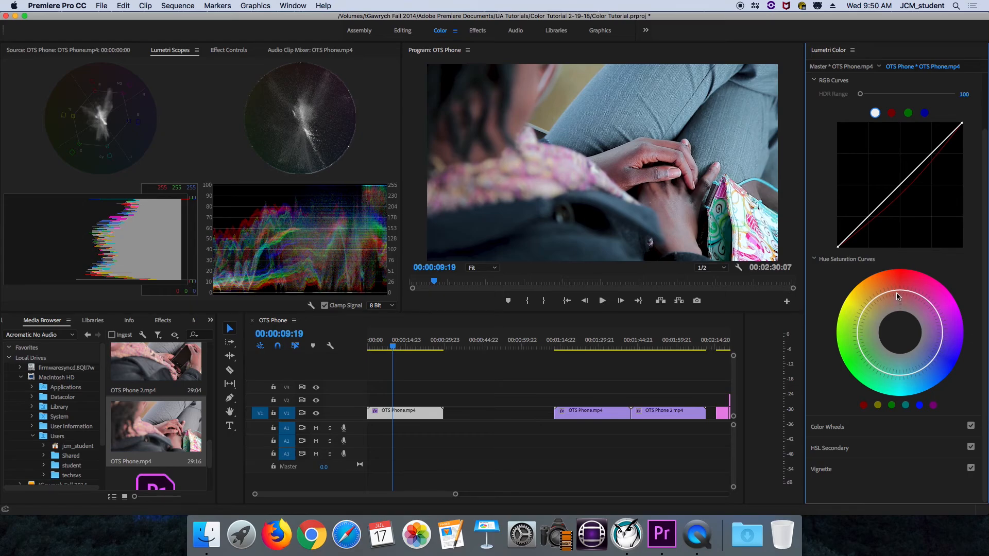
Test the Hue Saturation curve by pulling the red range to the center and back outward, and reset the curve.
left_click_drag(897, 289, 885, 323)
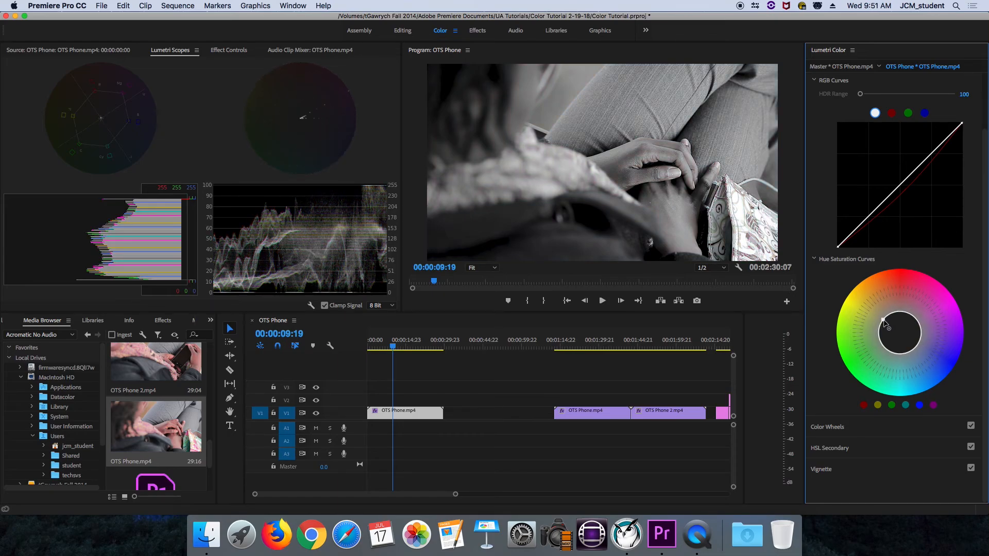
left_click_drag(883, 320, 891, 291)
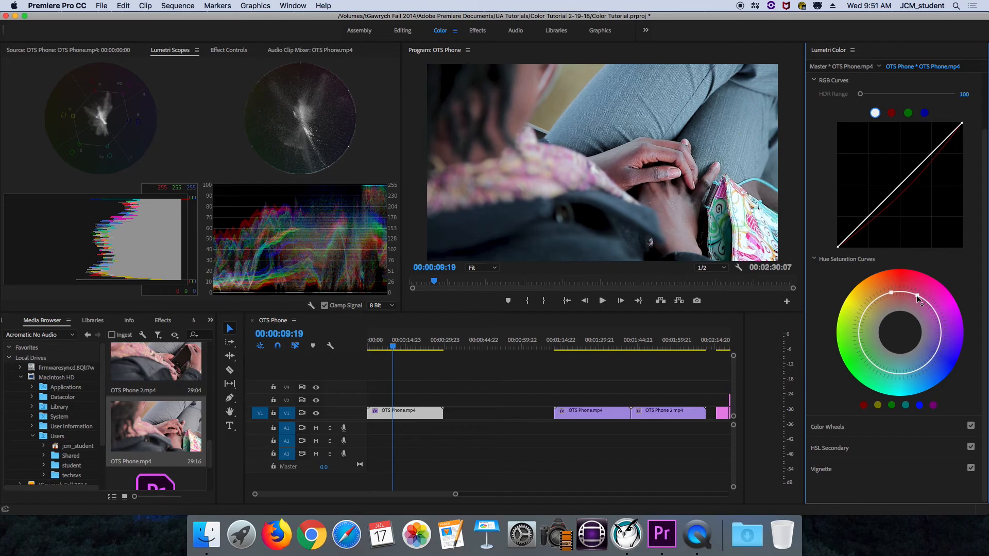
double_click(919, 296)
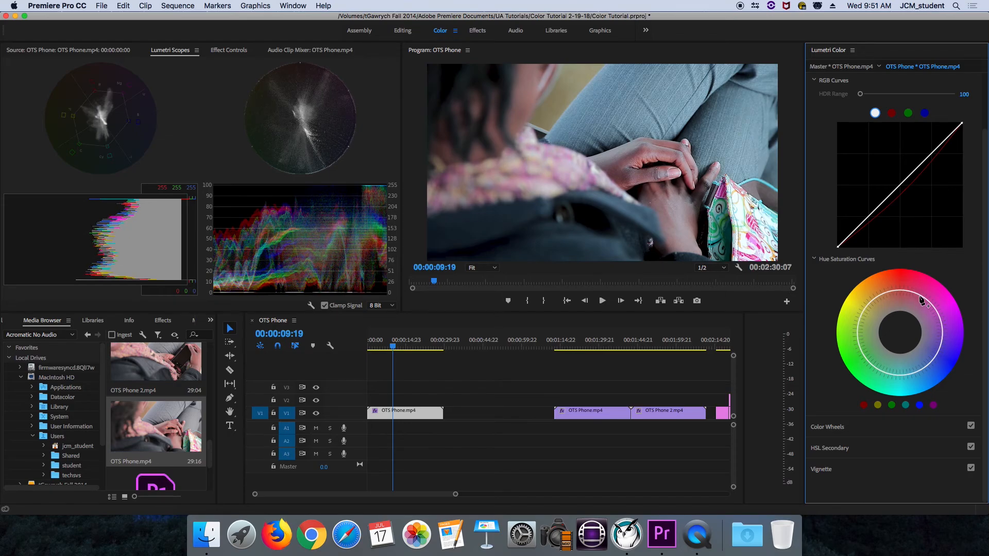
left_click(884, 294)
left_click(905, 299)
left_click_drag(904, 299, 908, 284)
double_click(906, 287)
key("shift+7")
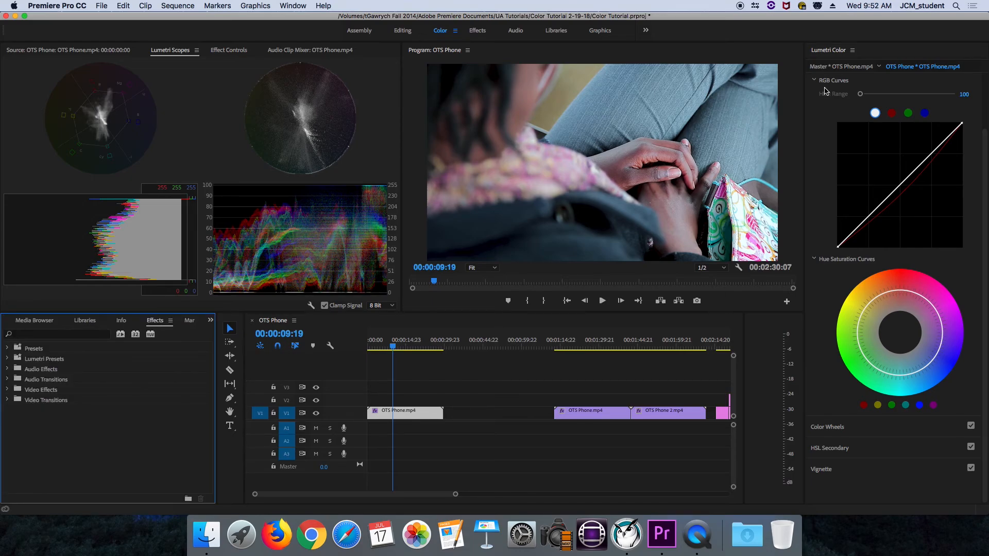
Collapse the Curves adjustments, open the Color Wheels adjustments, and save the project.
scroll(897, 122, "up", 3)
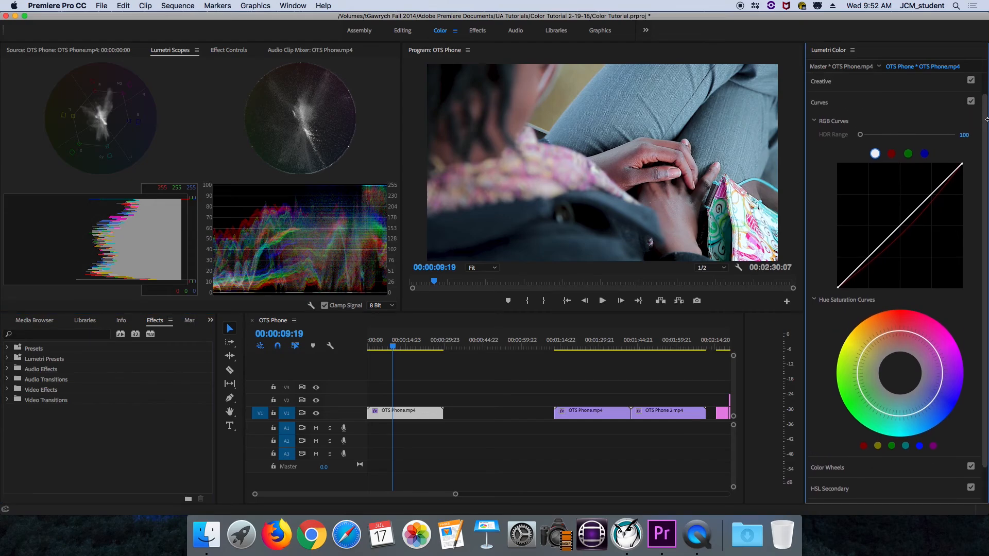
left_click(898, 120)
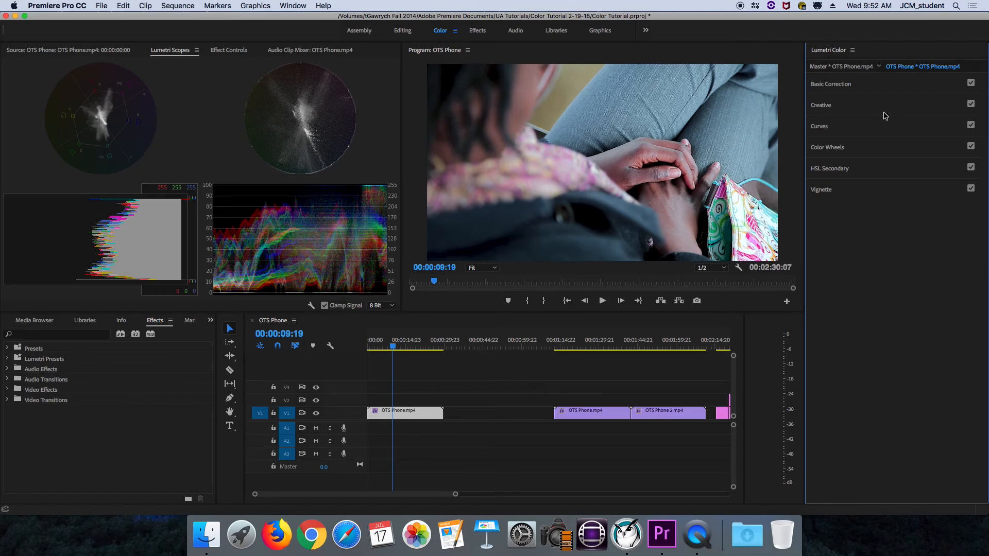
left_click(821, 149)
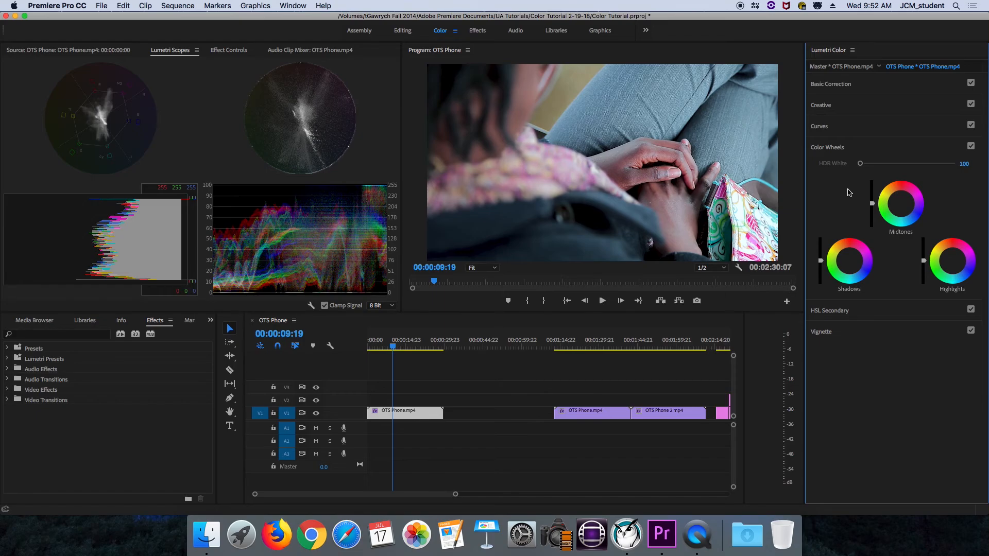
key("cmd+s")
key("super+s")
Try tinting the midtones slightly toward red with their color wheel, and reset the wheel.
left_click_drag(901, 204, 901, 199)
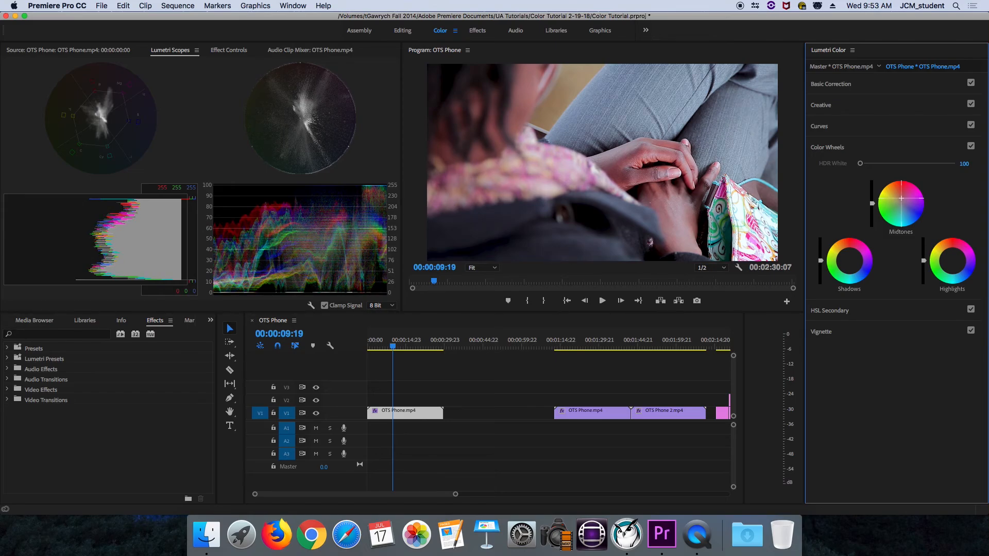
left_click(901, 201)
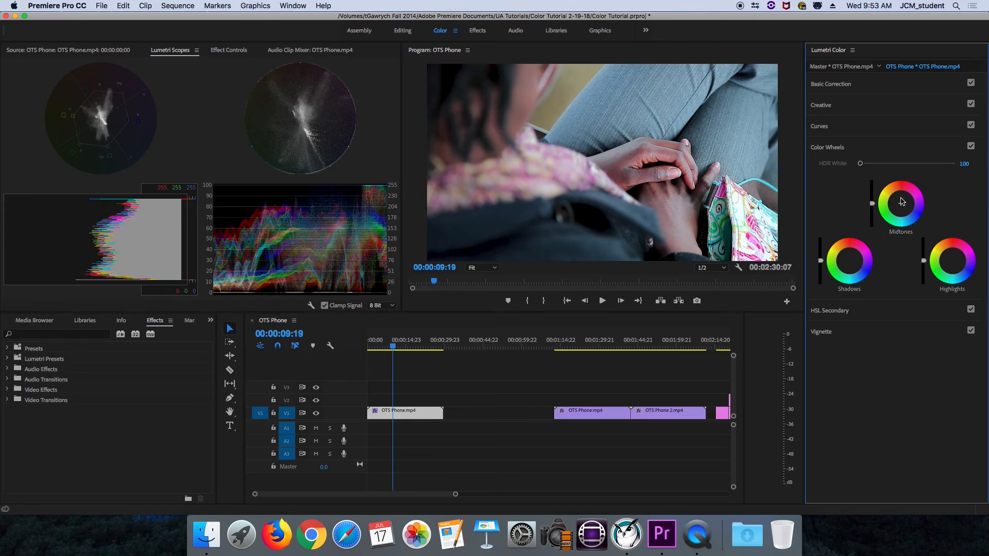
Tint the highlights very slightly toward red and darken the shadows slightly using the color wheels.
left_click(954, 264)
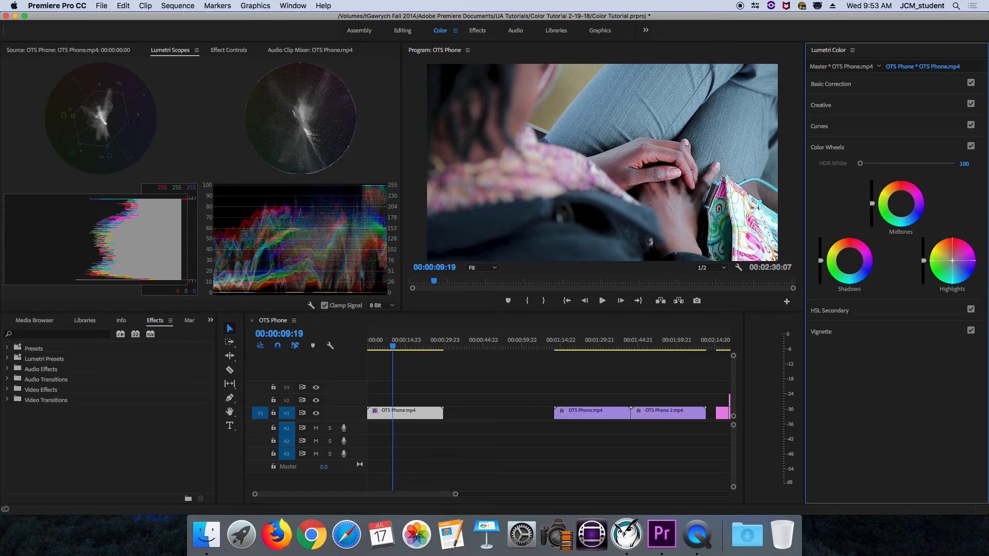
left_click_drag(952, 260, 953, 261)
left_click_drag(952, 262, 953, 261)
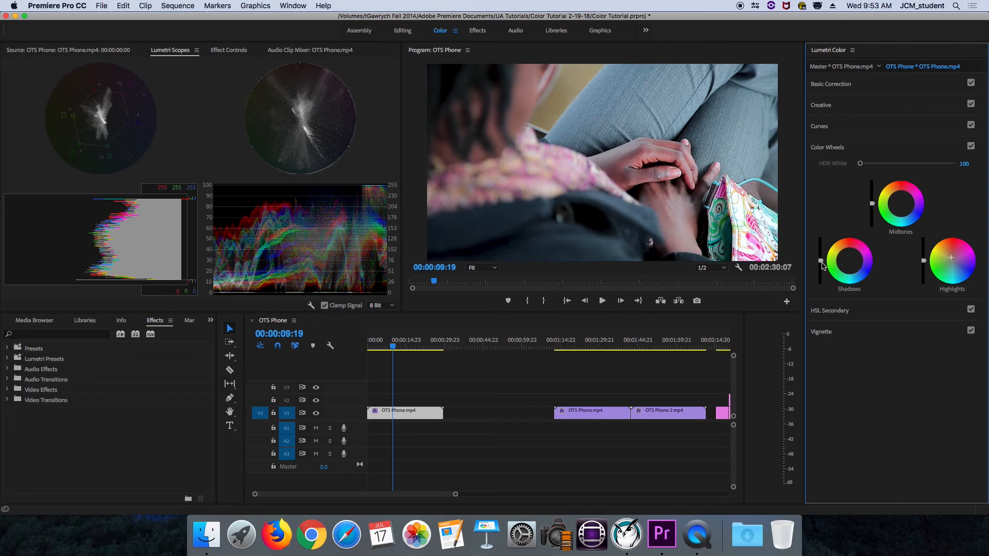
mouse_move(820, 260)
left_mouse_down()
mouse_move(820, 274)
mouse_move(820, 247)
mouse_move(821, 264)
left_mouse_up()
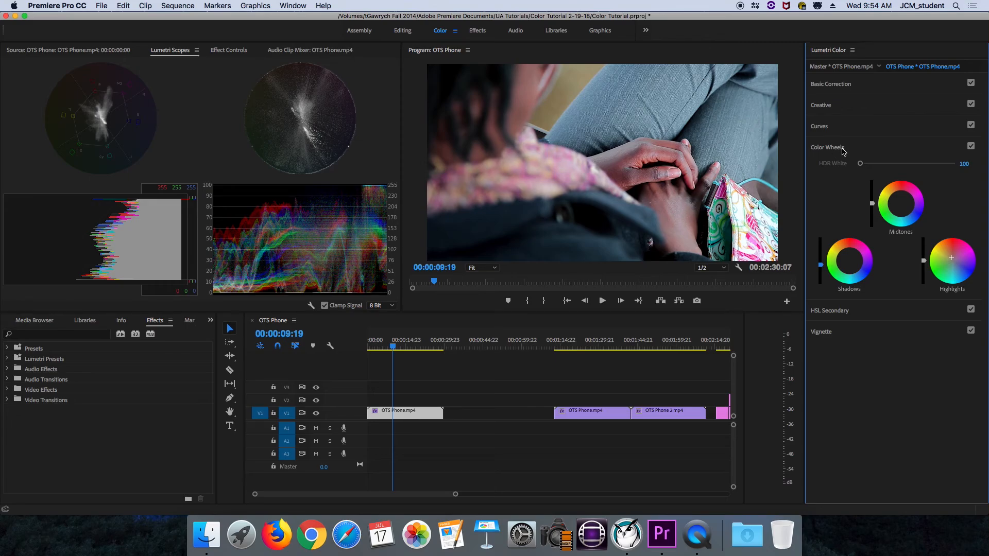
left_click(831, 148)
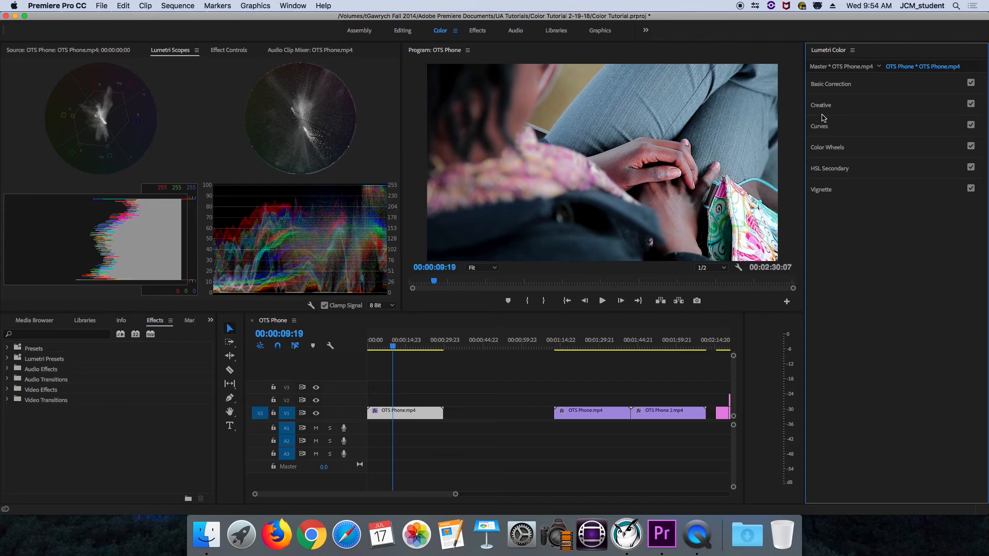
Try the Creative look Kodak 5205 Fuji 3510 (by Adobe) and compare the clip with the Creative adjustments off and on.
left_click(898, 106)
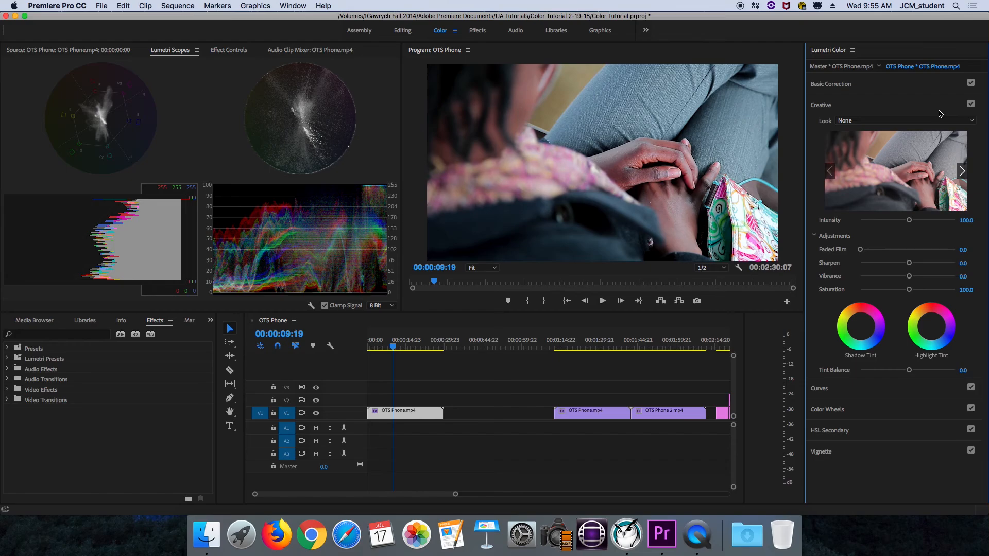
left_click(853, 122)
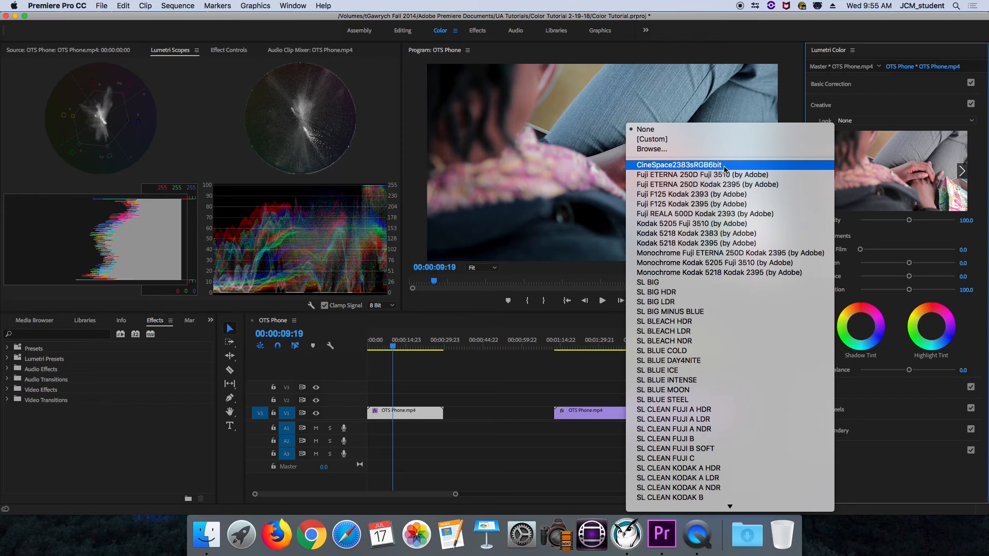
left_click(722, 225)
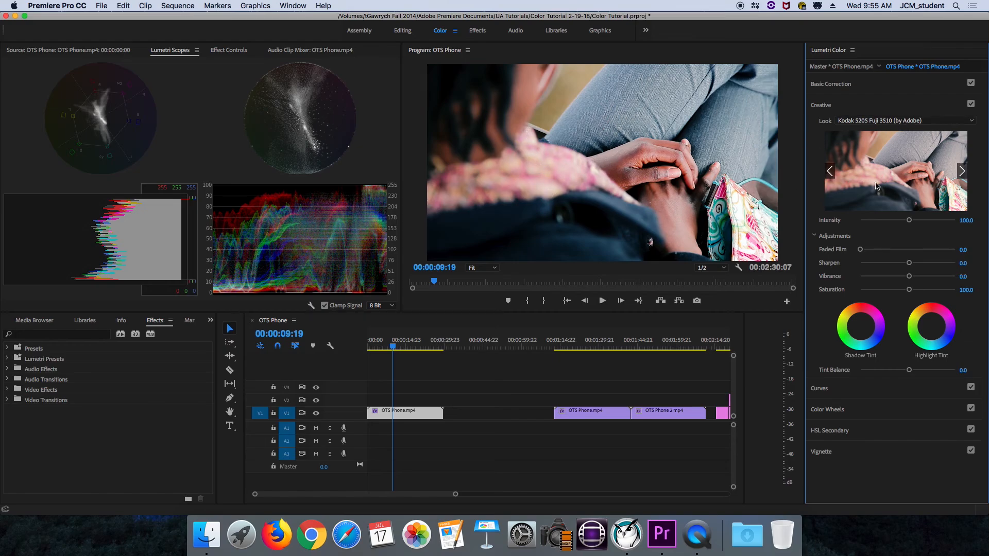
left_click(971, 105)
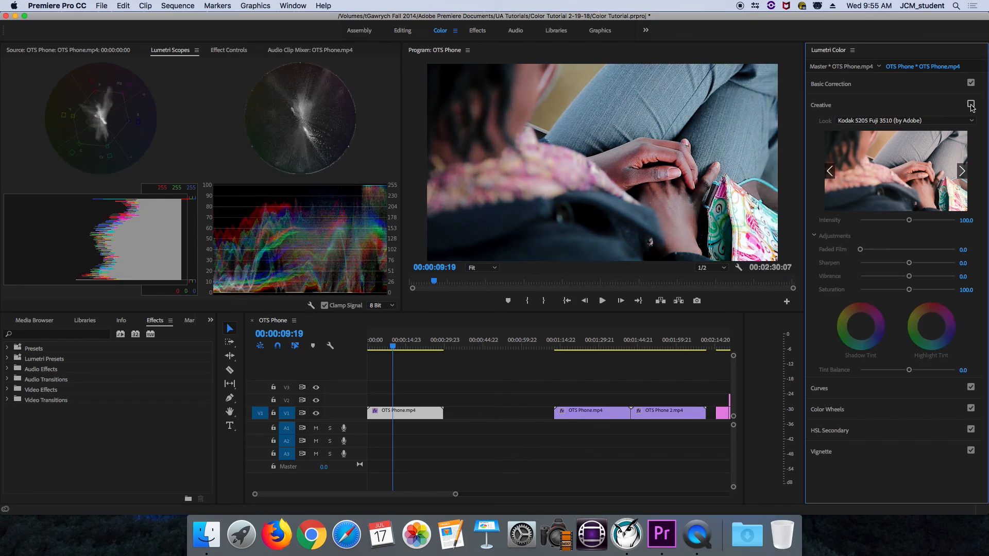
left_click(971, 105)
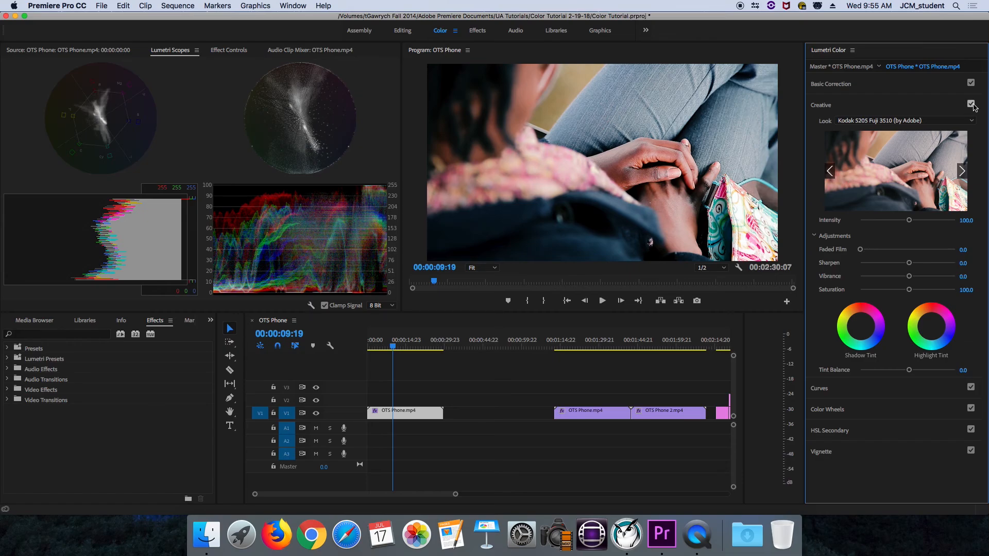
left_click(972, 105)
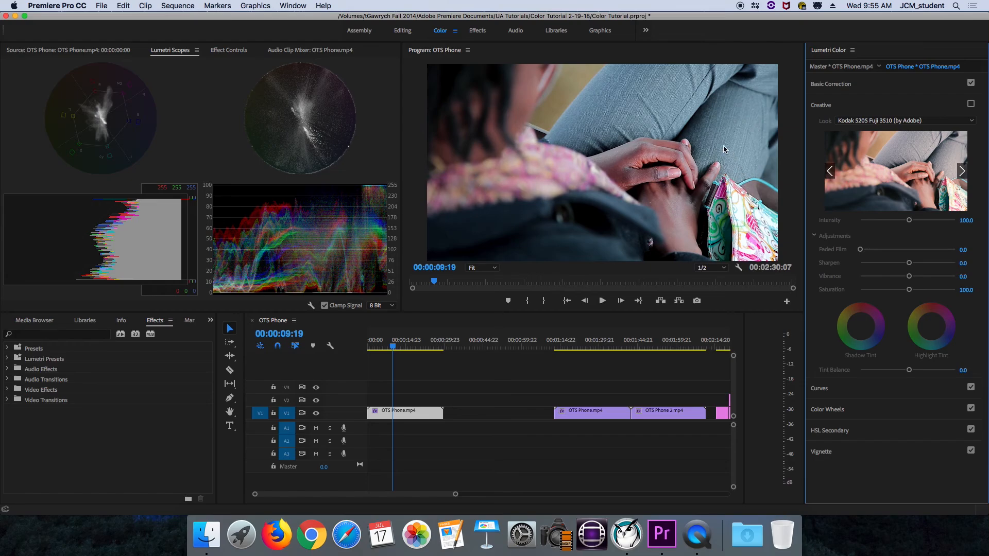
left_click(971, 104)
Try the SL BLUE COLD and SL BLUE STEEL looks, and apply the SL CLEAN KODAK C look to the clip.
left_click(961, 123)
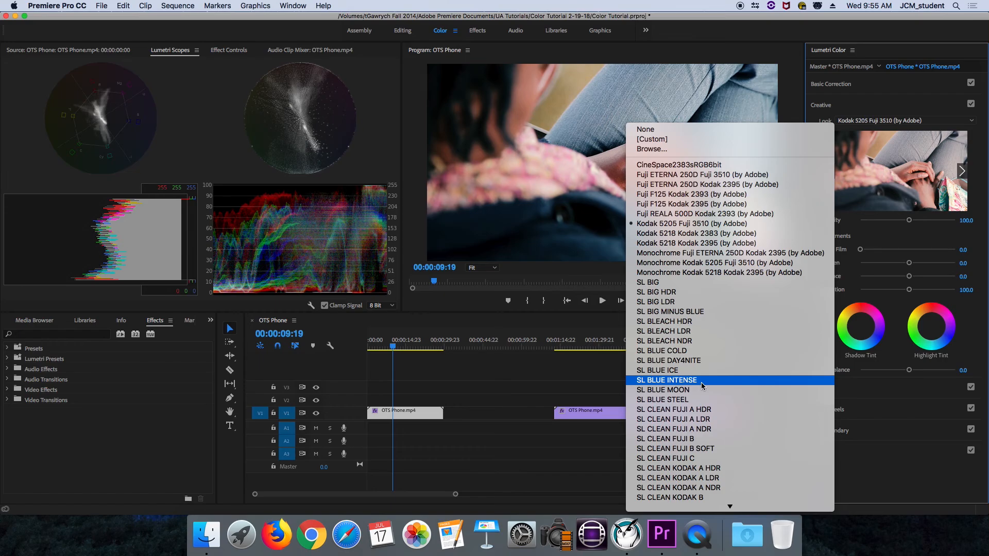
left_click(701, 350)
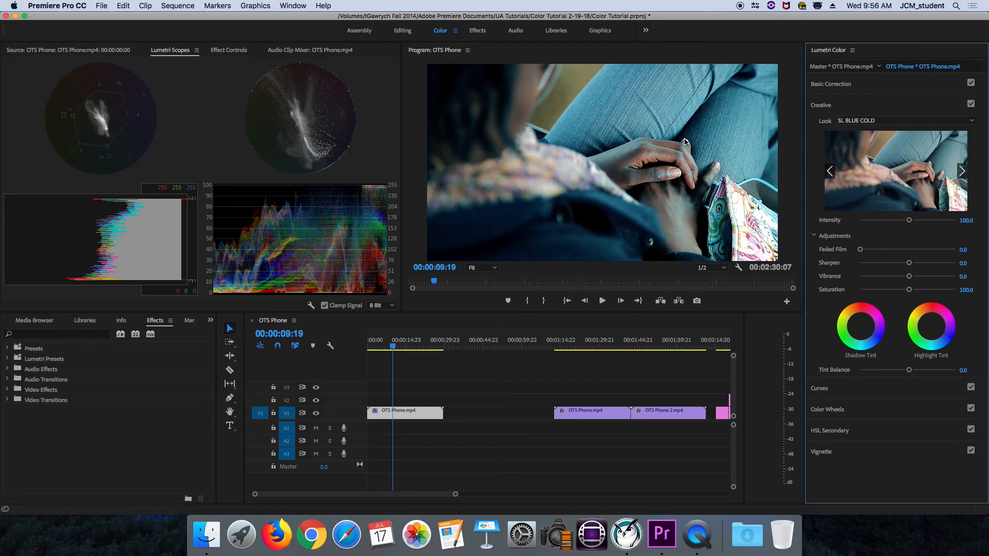
left_click(919, 122)
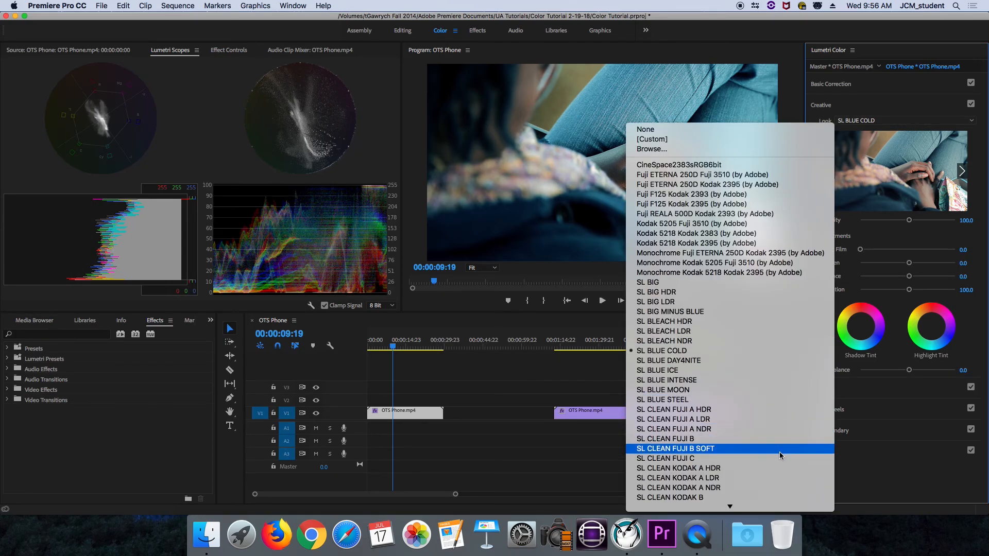
left_click(788, 400)
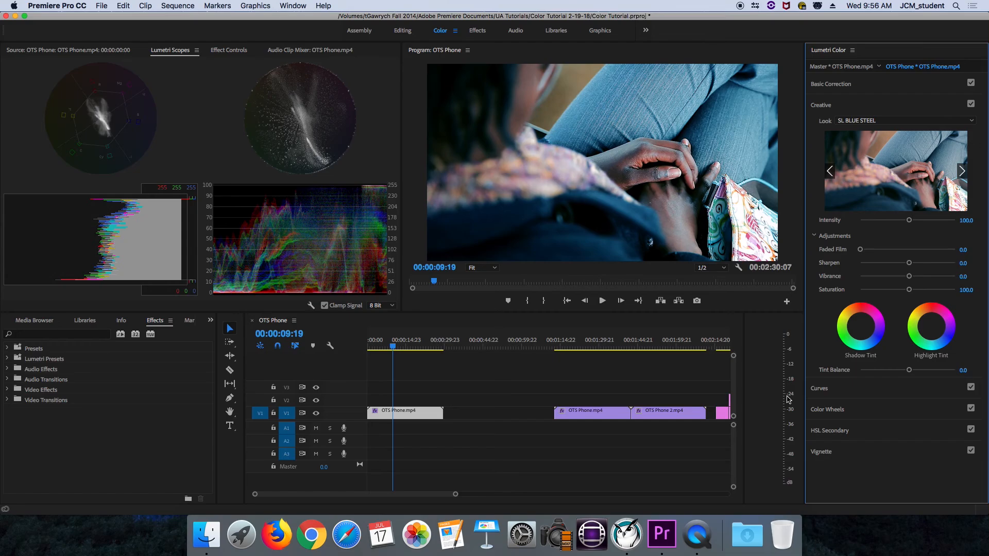
left_click(974, 122)
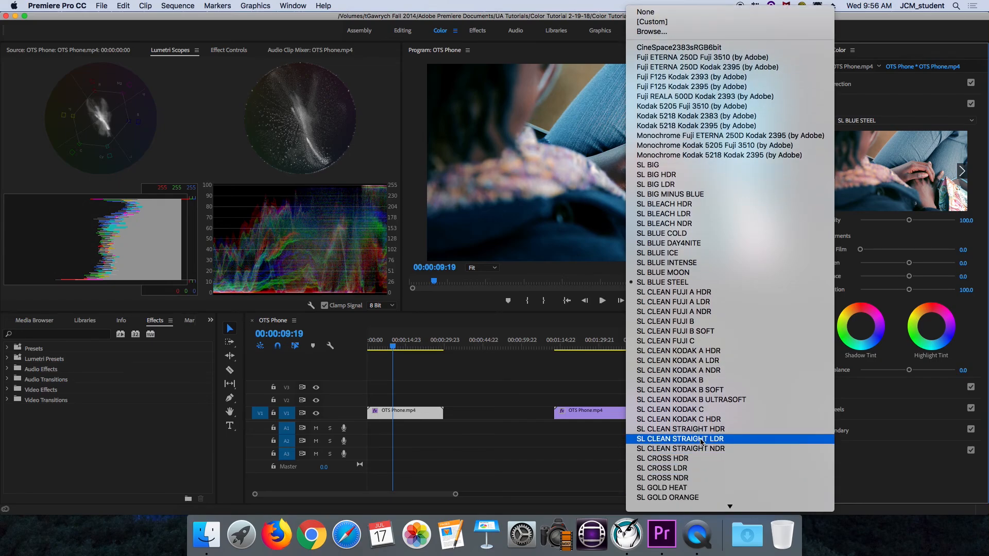
left_click(706, 411)
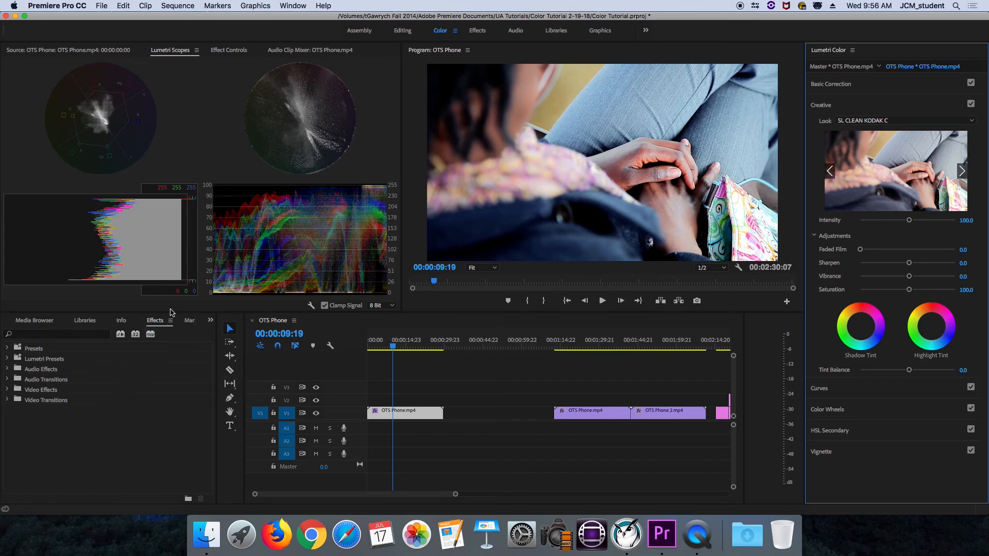
Search the effects for "lum" and show enlarged preview thumbnails of the Cinematic Lumetri presets.
left_click(10, 390)
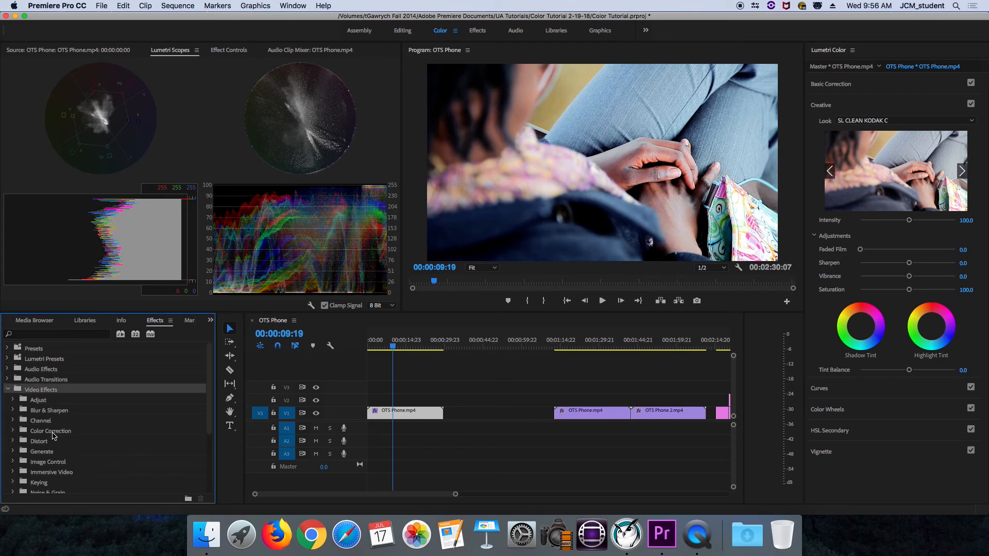
mouse_move(211, 381)
left_mouse_down()
mouse_move(213, 431)
mouse_move(211, 387)
left_mouse_up()
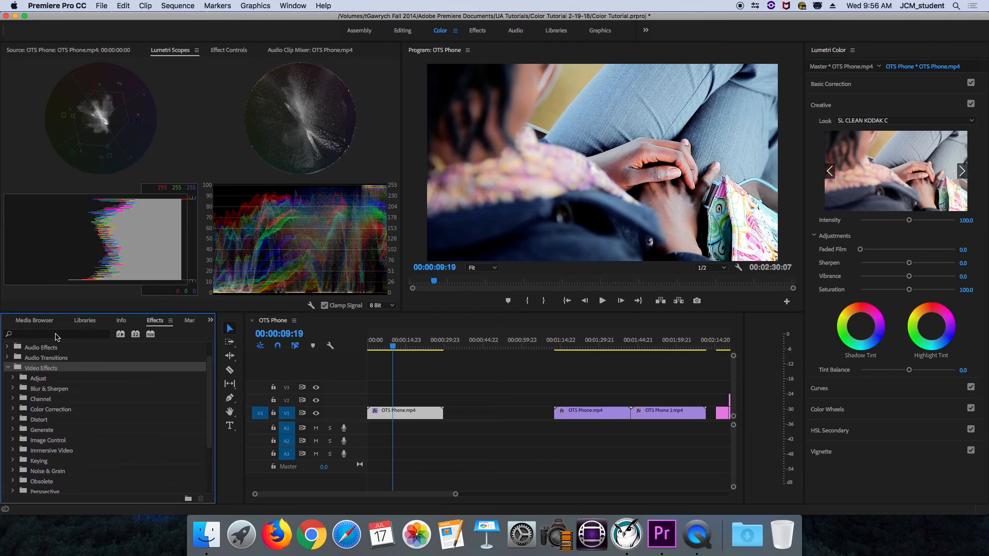
left_click(56, 335)
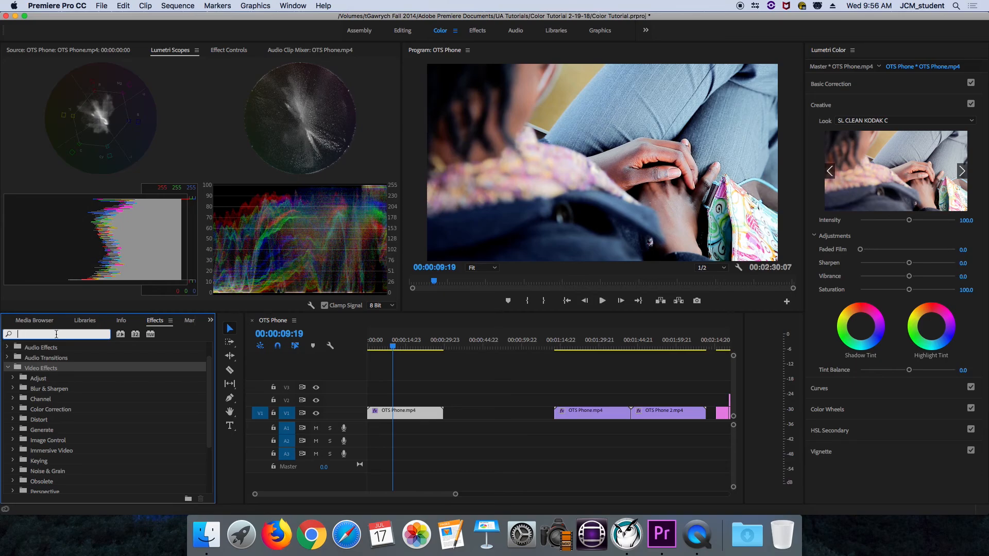
type("lum")
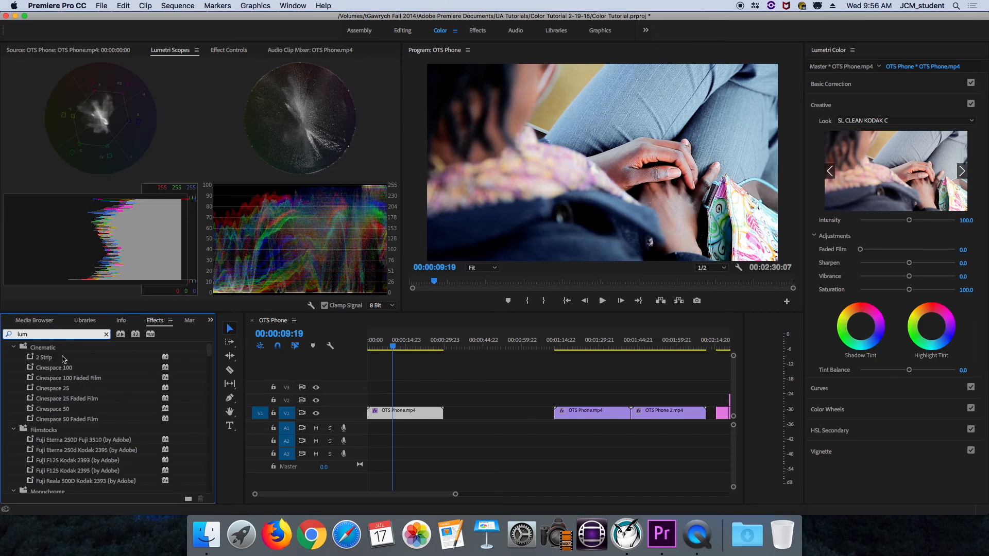
left_click(44, 350)
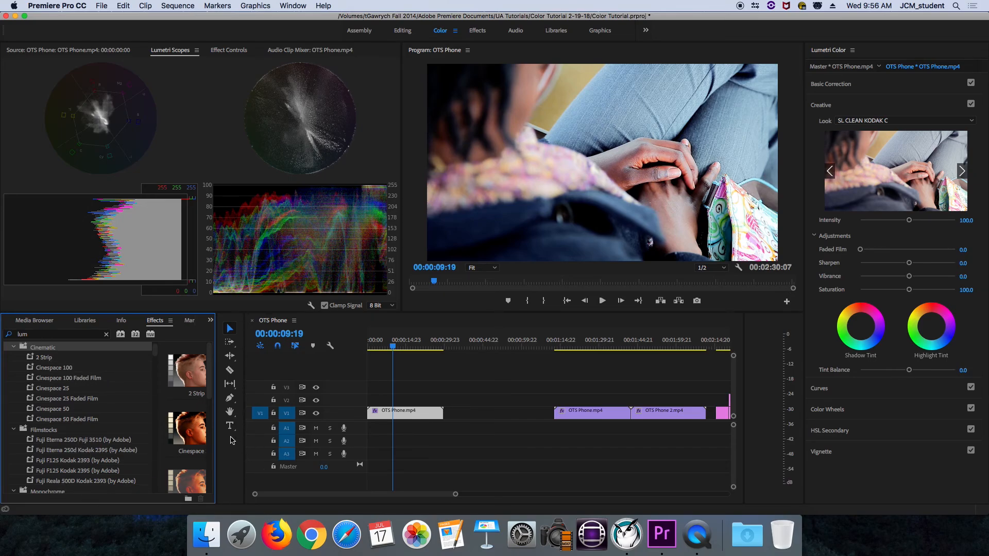
left_click_drag(214, 424, 258, 423)
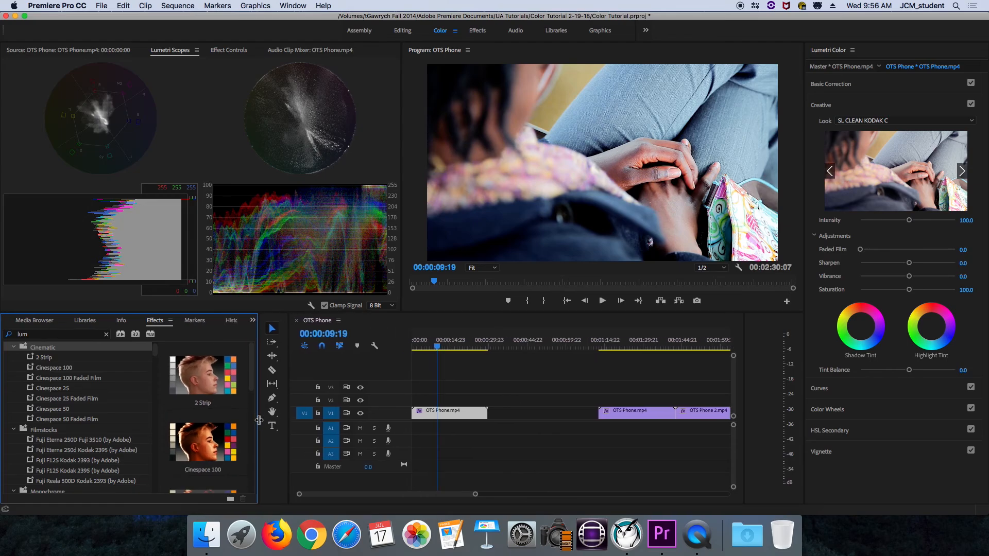
Preview the 2 Strip, Cinespace 100 Faded Film and Cinespace 25 presets among the Cinematic Lumetri presets.
left_click(937, 120)
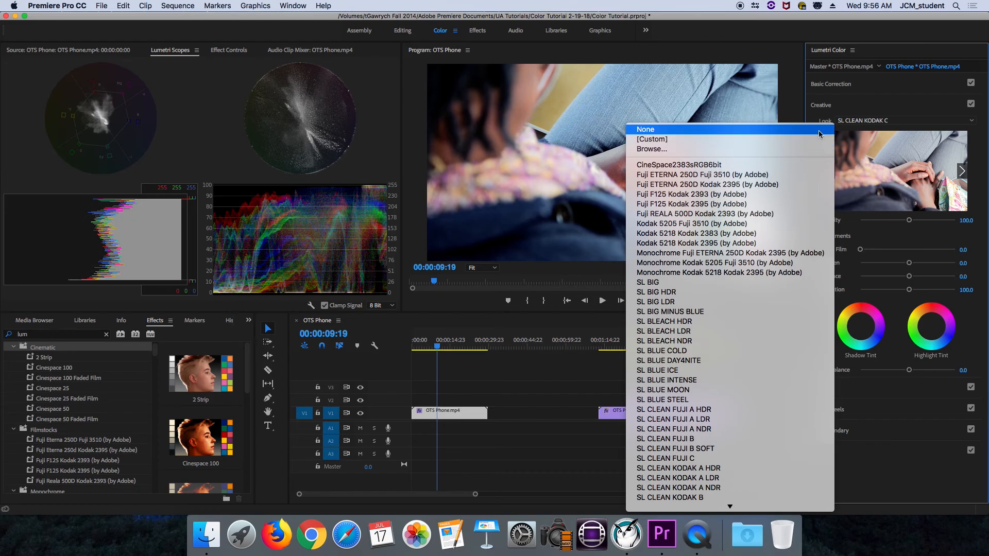
left_click(801, 111)
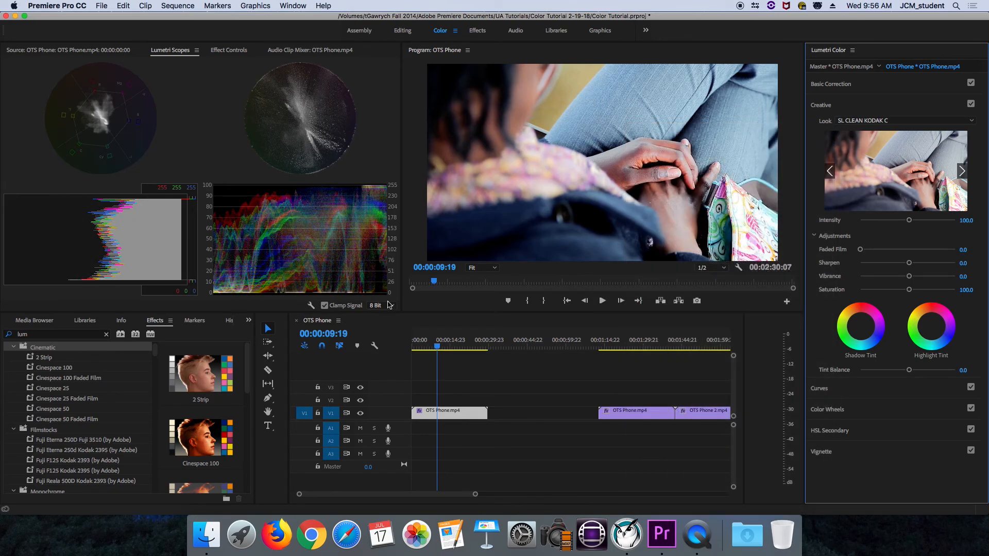
left_click(53, 361)
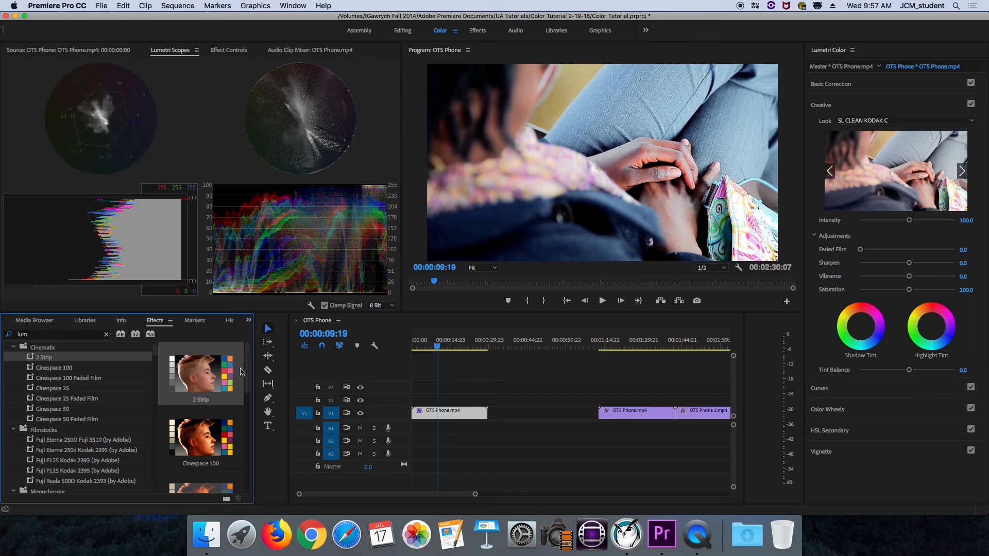
left_click_drag(248, 363, 247, 376)
scroll(247, 376, "down", 5)
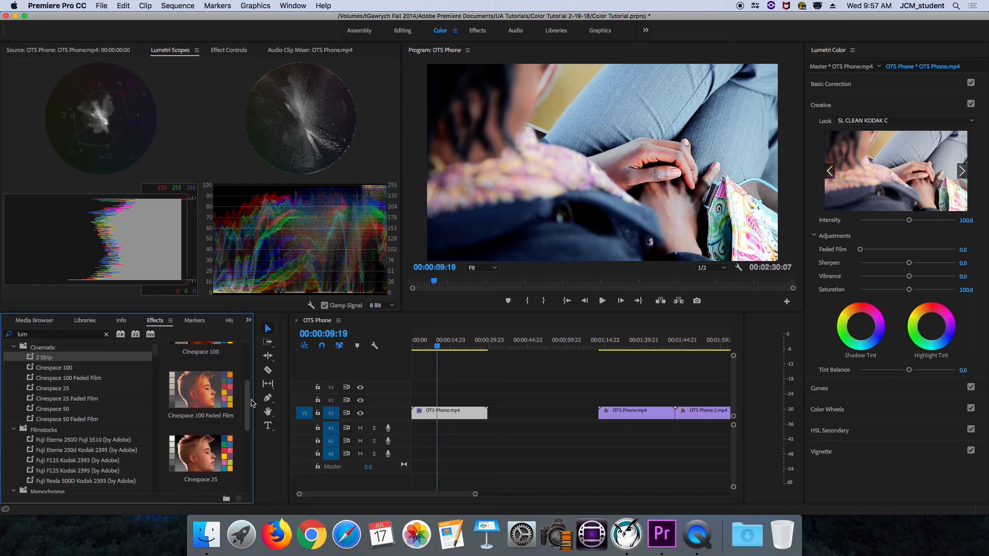
left_click(220, 373)
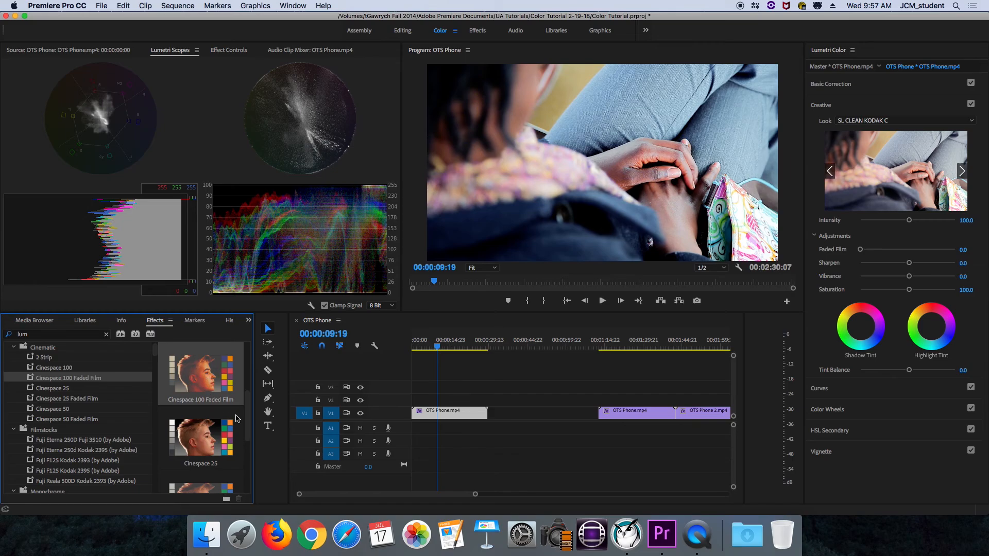
left_click(219, 439)
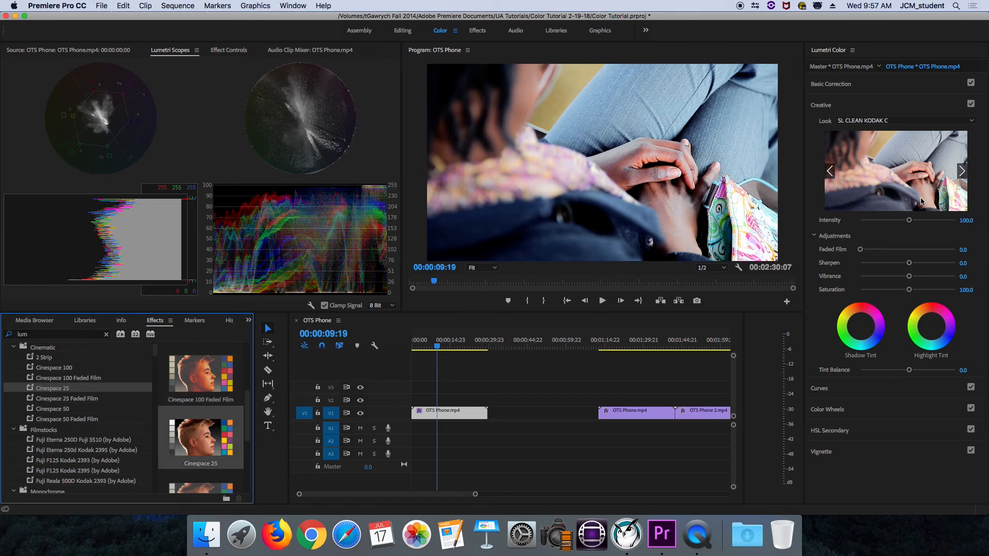
Try the Creative looks SL NEUTRAL START, SL MATRIX GREEN and SL MATRIX BLUE on the clip and check the Lumetri Scopes.
left_click(936, 119)
left_click(936, 119)
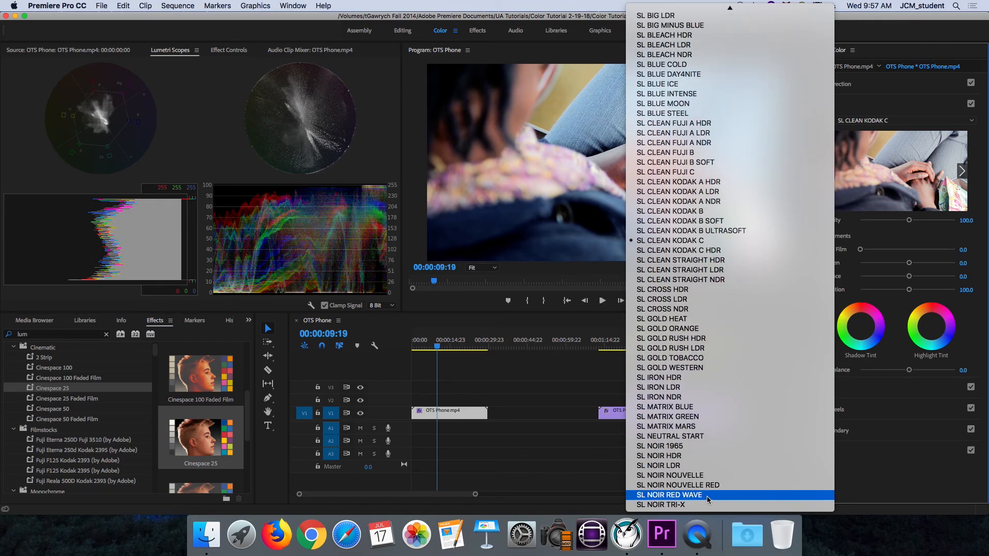
left_click(711, 436)
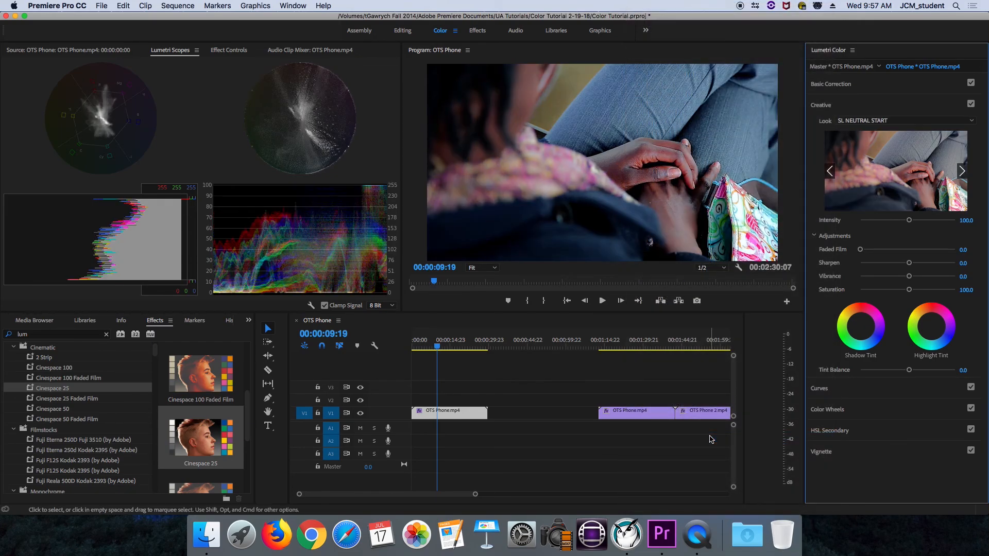
left_click(934, 122)
scroll(770, 503, "down", 10)
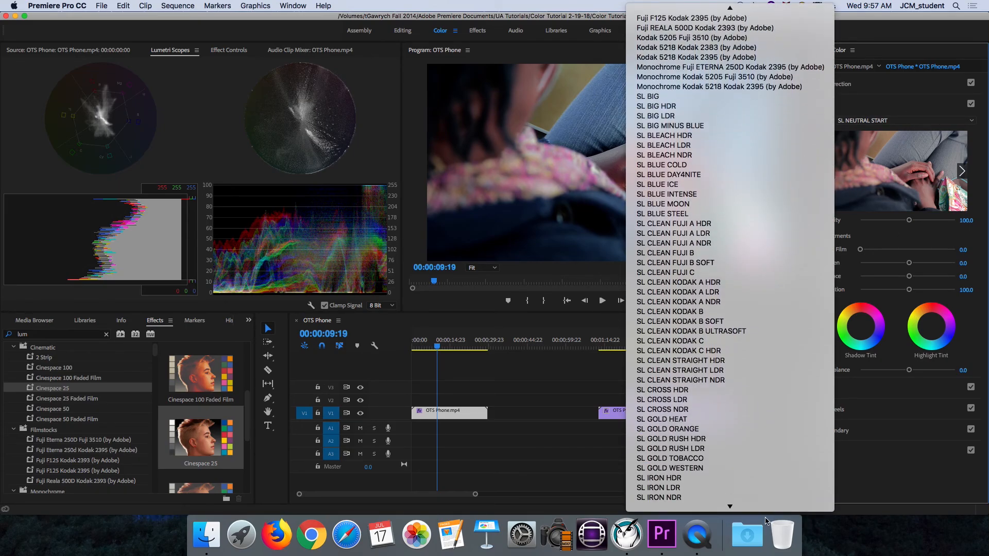
left_click(747, 417)
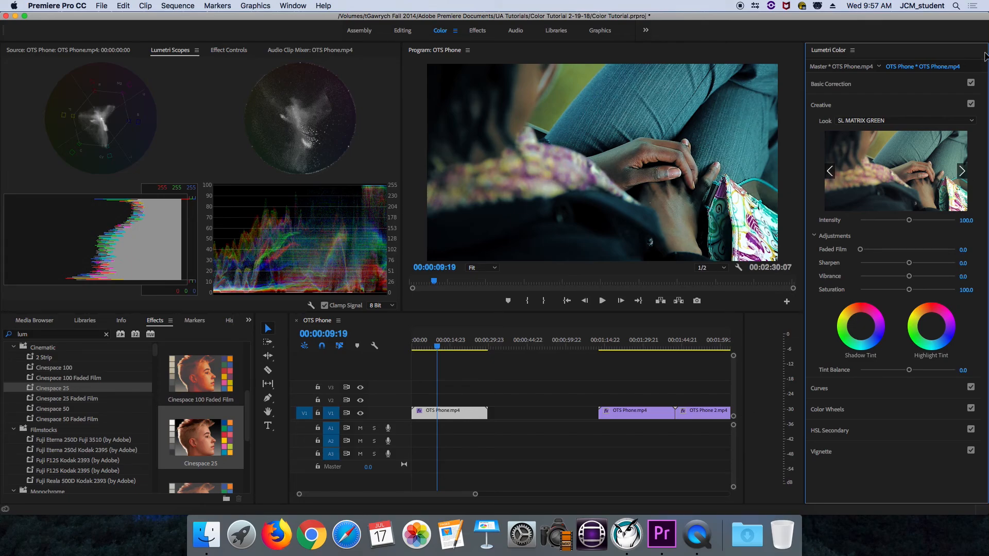
left_click(965, 122)
scroll(727, 463, "down", 10)
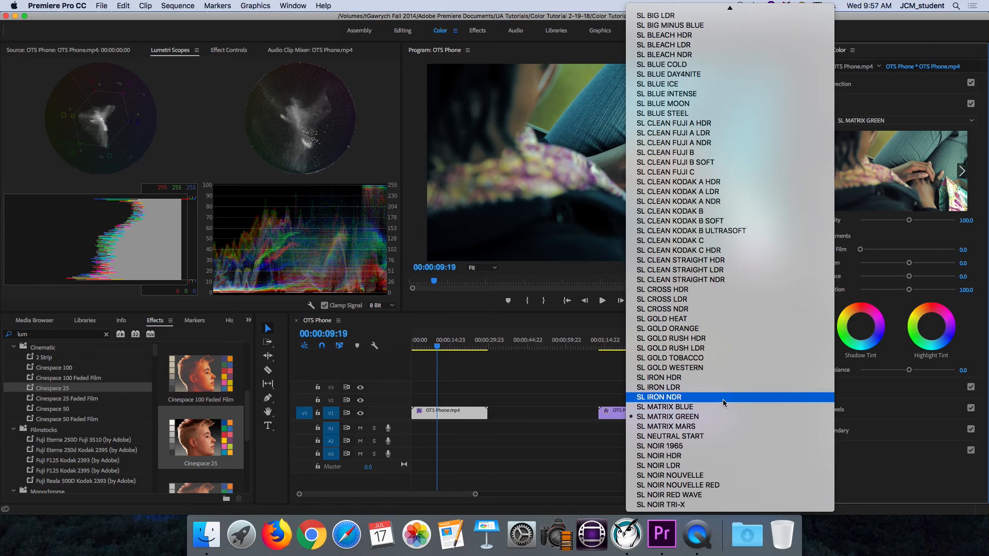
left_click(722, 410)
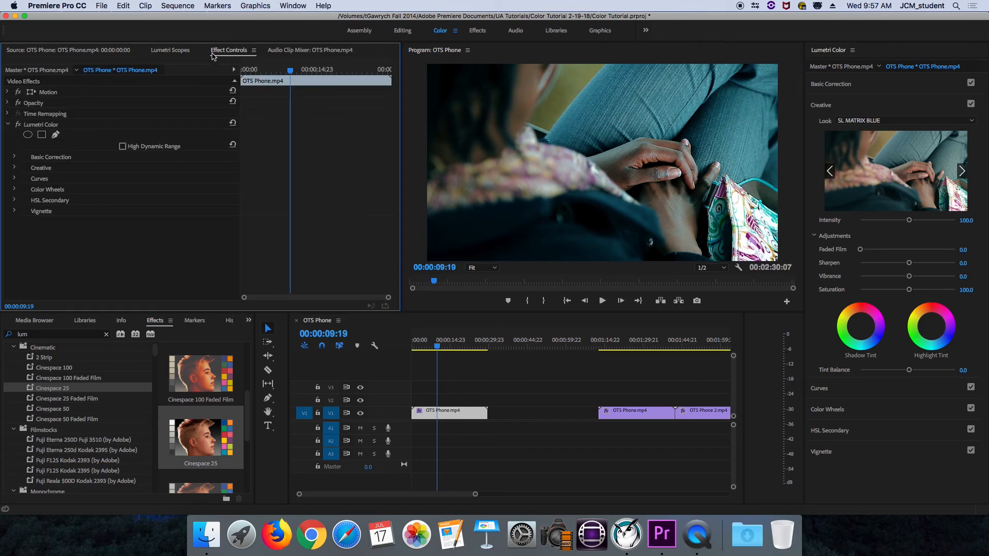
left_click(185, 51)
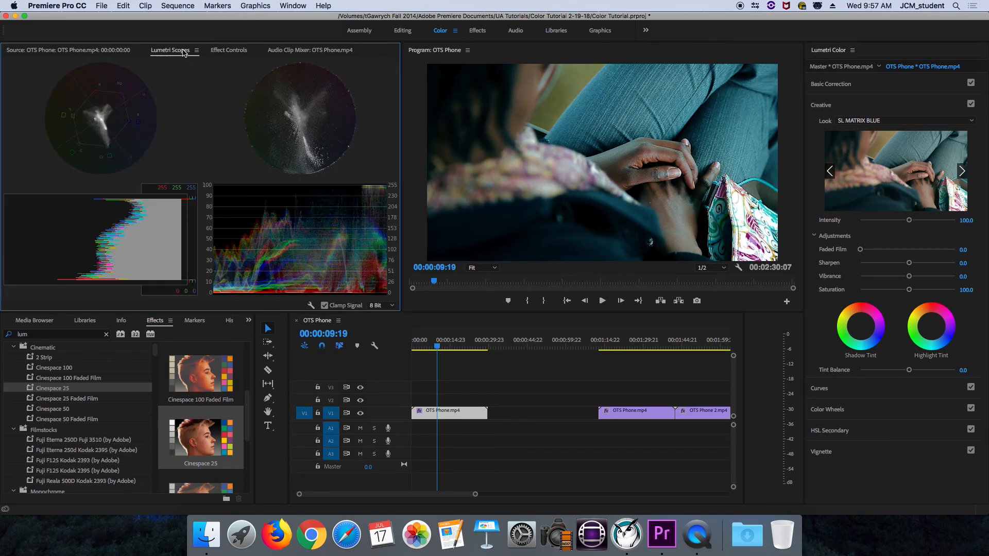
Try the Fuji ETERNA 250D Kodak 2395, Fuji REALA 500D Kodak 2393, Fuji ETERNA 250D Fuji 3510 and Kodak 5218 Kodak 2395 looks.
left_click(890, 121)
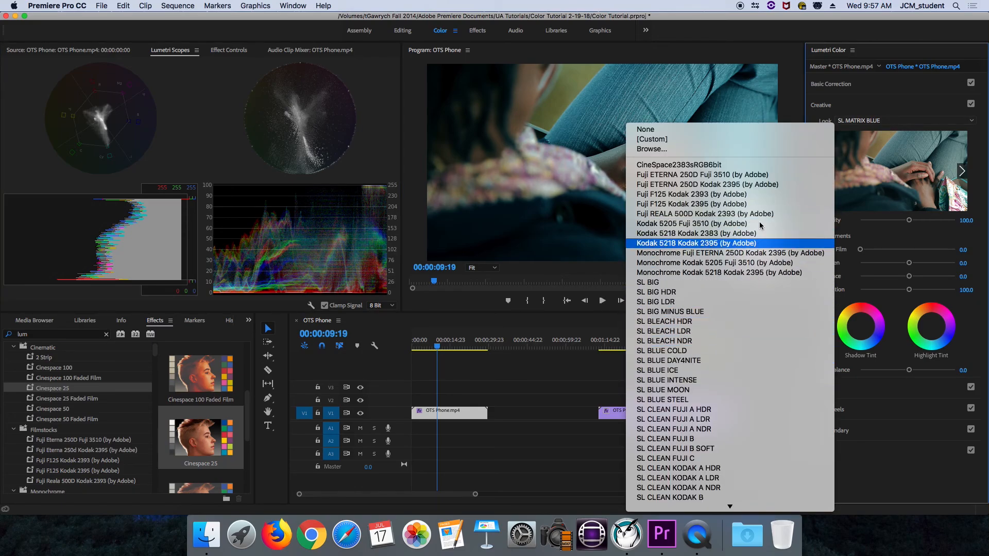
left_click(720, 186)
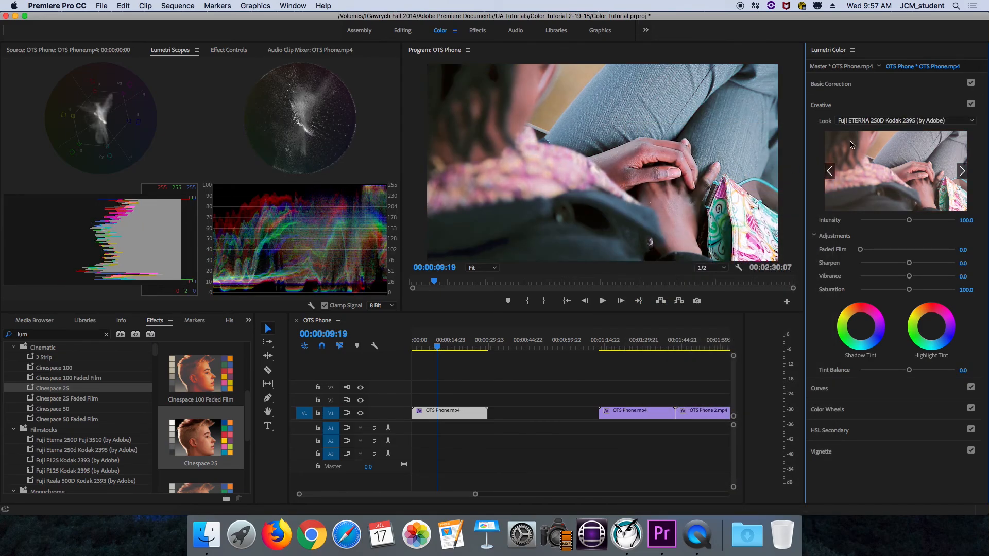
left_click(907, 124)
left_click(761, 216)
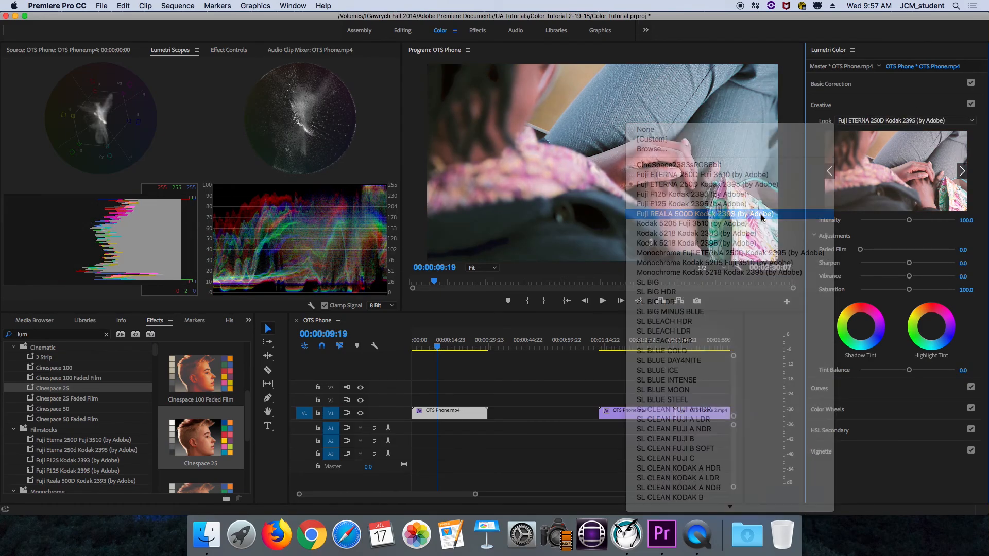
left_click(883, 122)
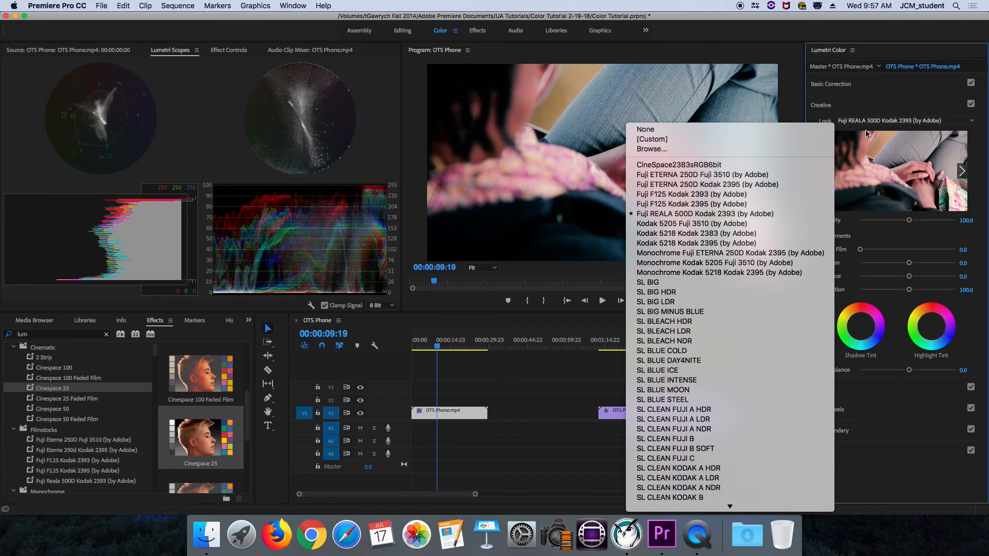
left_click(765, 175)
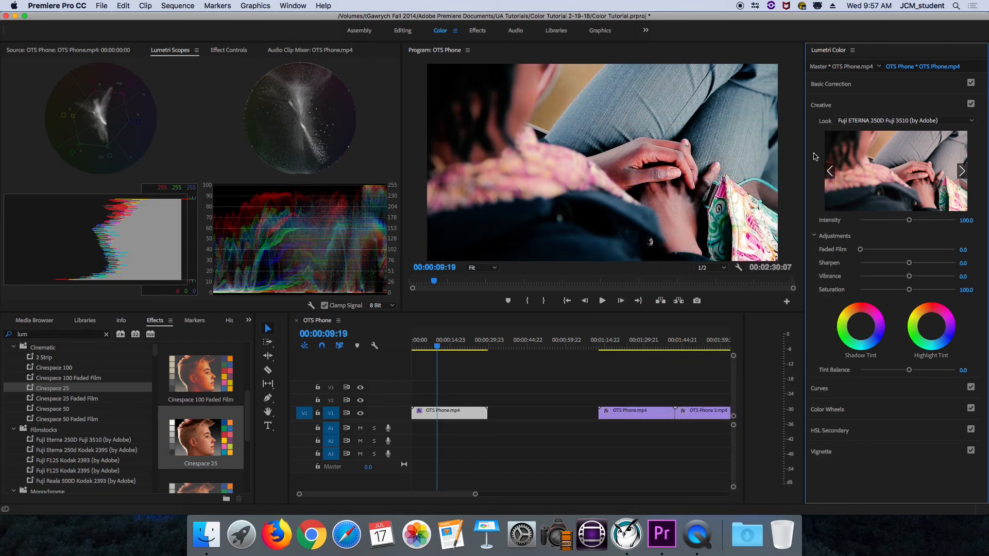
left_click(894, 121)
left_click(777, 242)
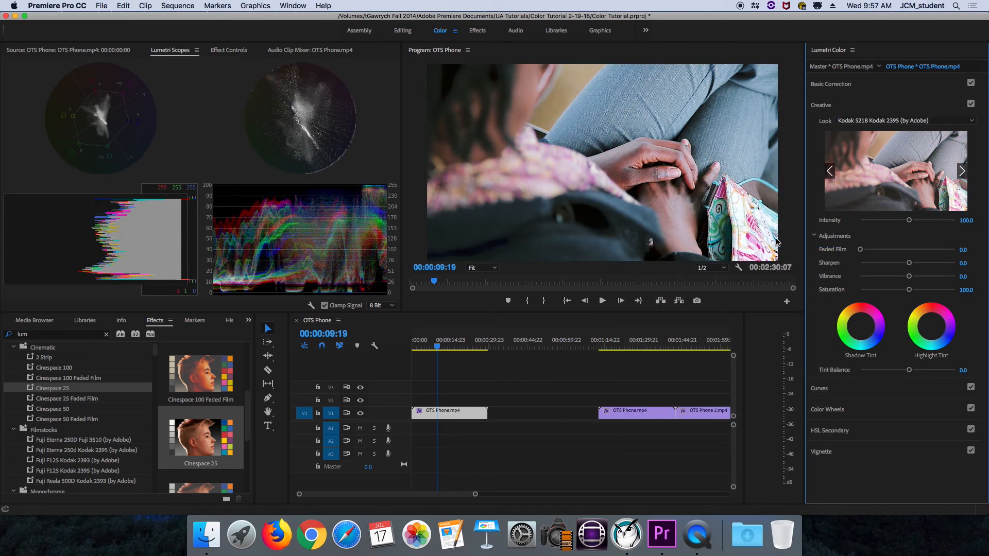
Apply the SL BIG MINUS BLUE look to the OTS Phone.mp4 clip.
left_click(883, 123)
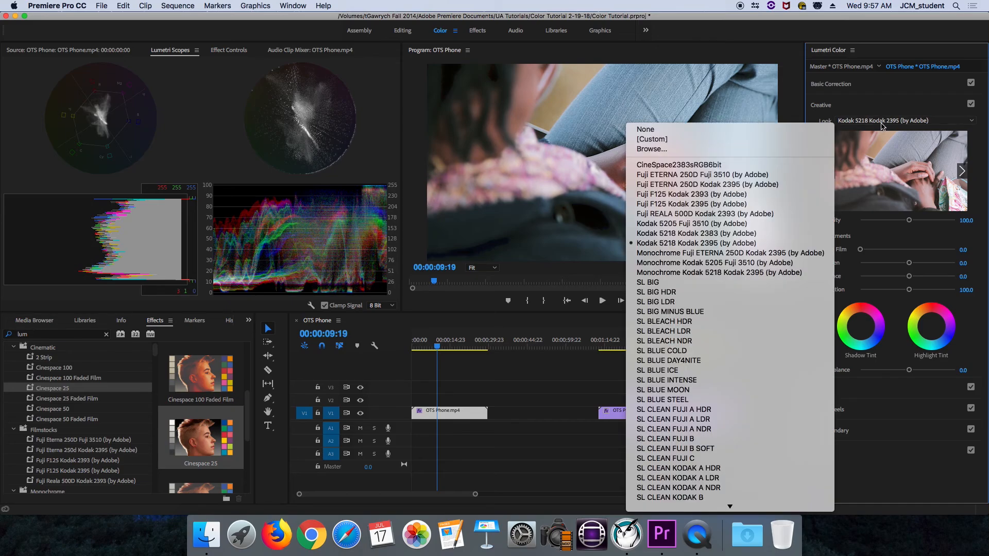
left_click(725, 313)
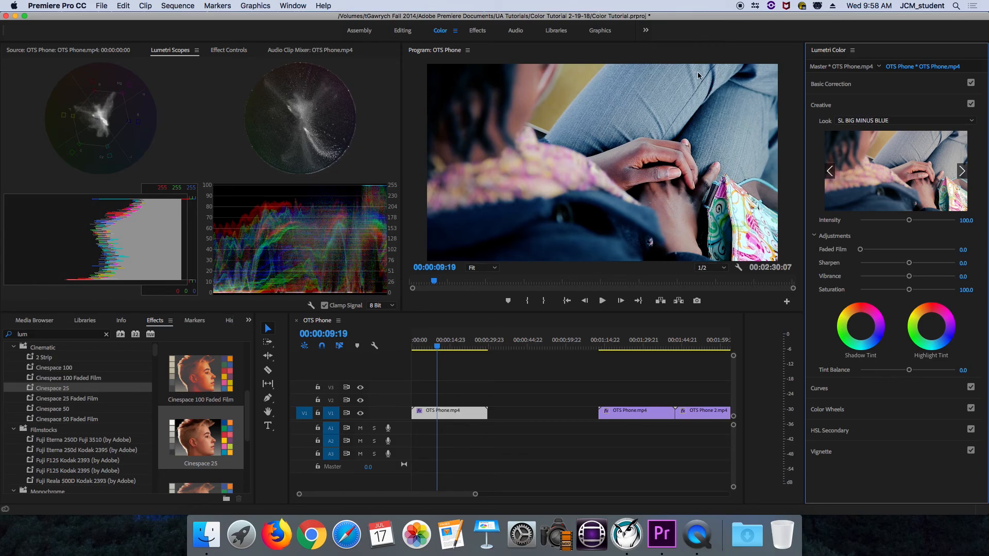
Add OTS Phone 2.mp4 to V1 directly after the first OTS Phone.mp4 clip and park the playhead at 00:00:23:19.
left_click(51, 326)
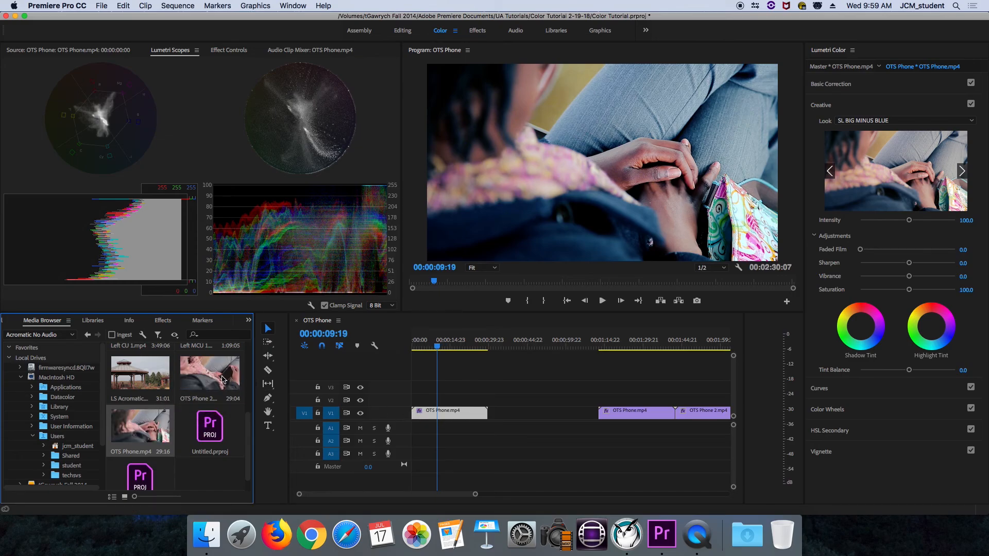
left_click_drag(211, 380, 491, 431)
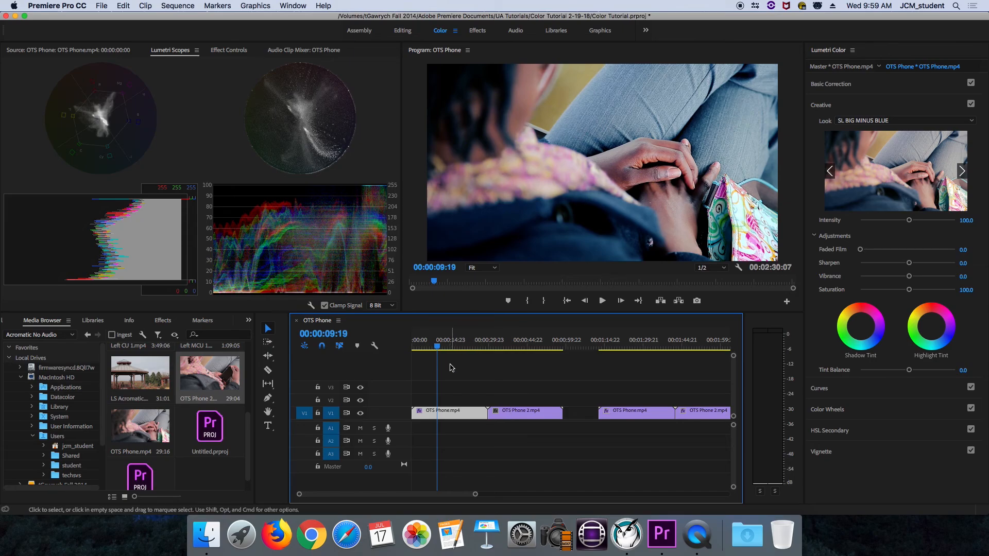
left_click(504, 345)
mouse_move(504, 343)
left_mouse_down()
mouse_move(483, 349)
mouse_move(512, 351)
left_mouse_up()
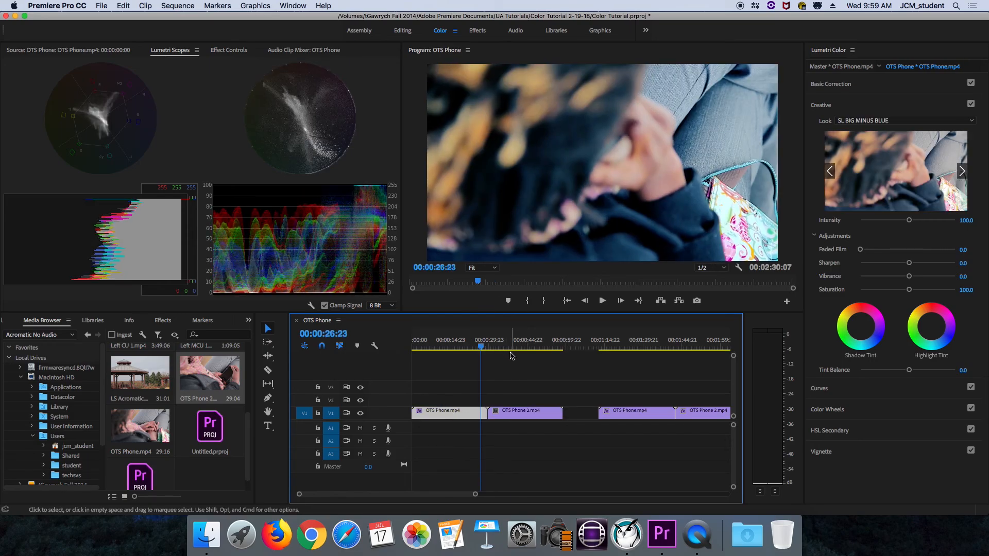
left_click(475, 348)
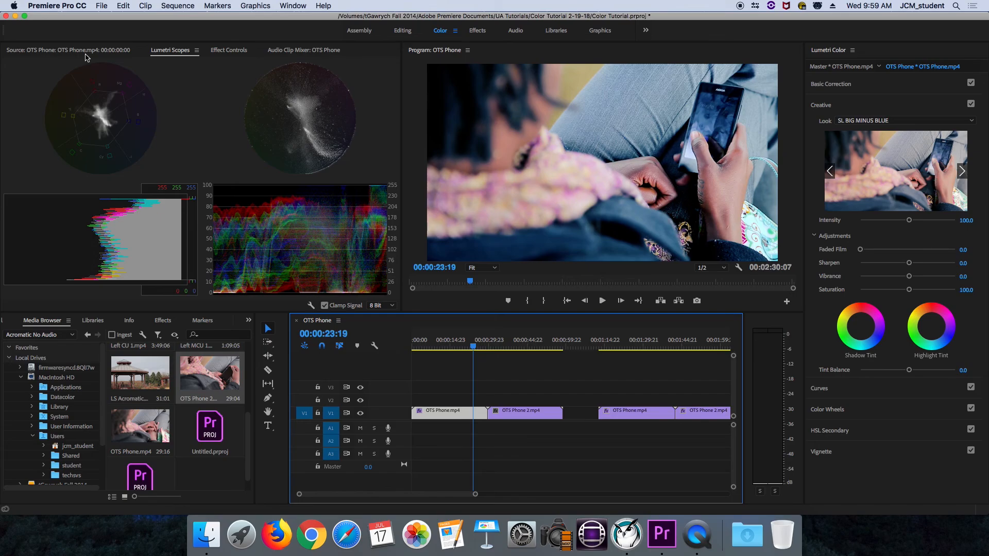
Compare the first OTS Phone.mp4 clip with its Lumetri Color effect off and on, and copy that effect.
double_click(448, 415)
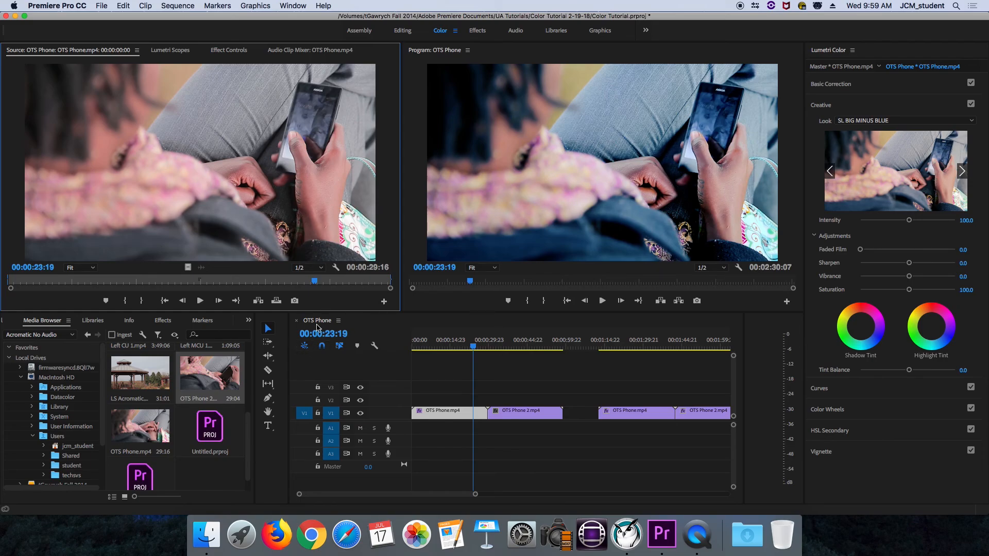
left_click(229, 50)
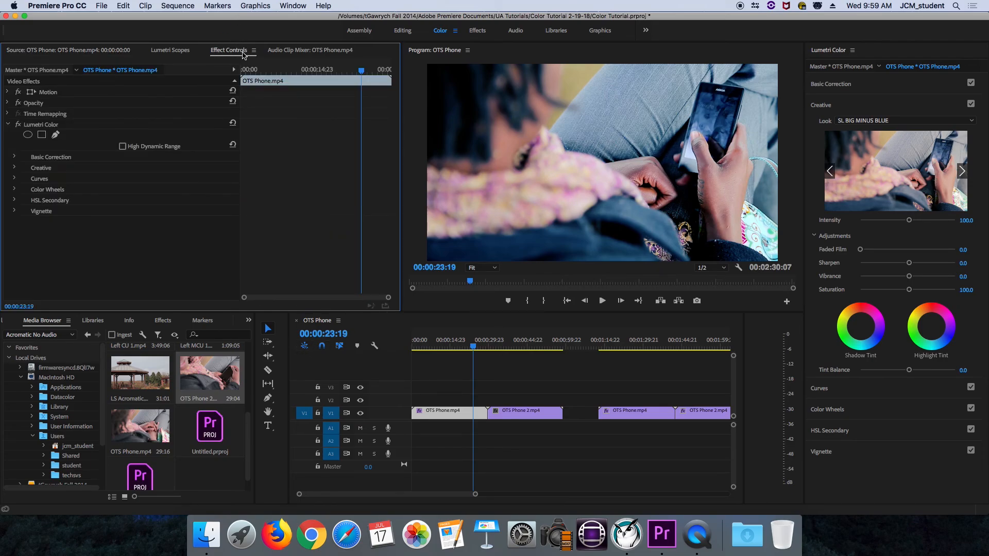
left_click(57, 126)
left_click(18, 125)
left_click(19, 125)
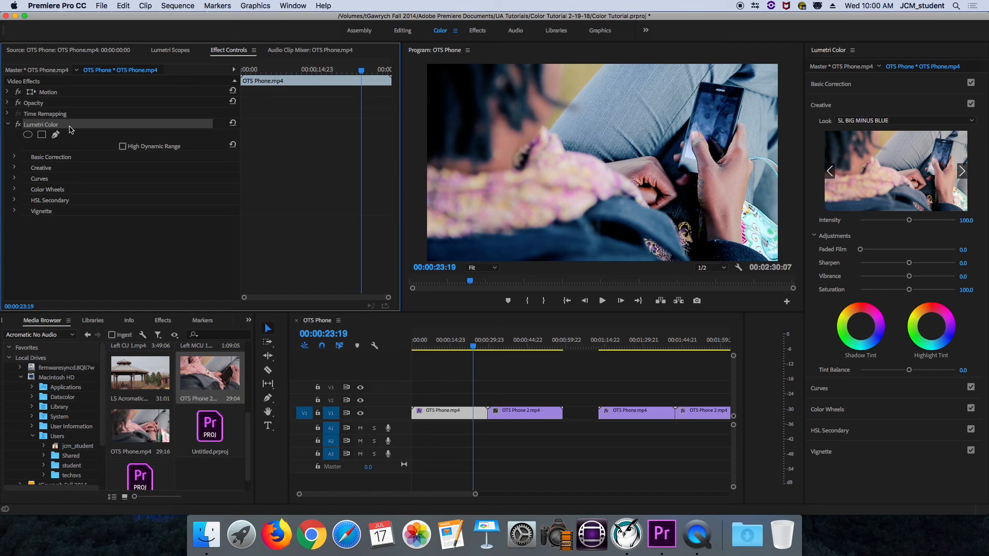
left_click(124, 6)
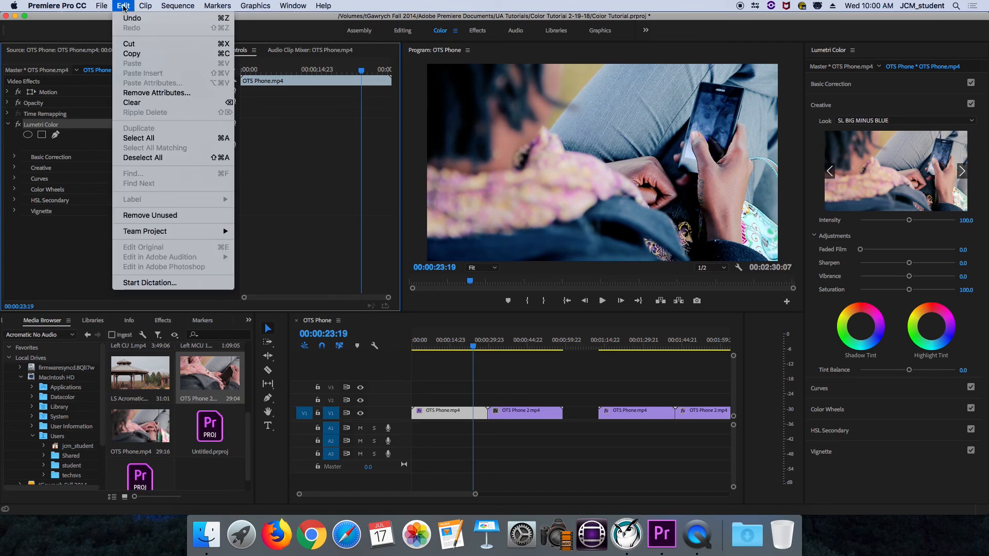
left_click(143, 60)
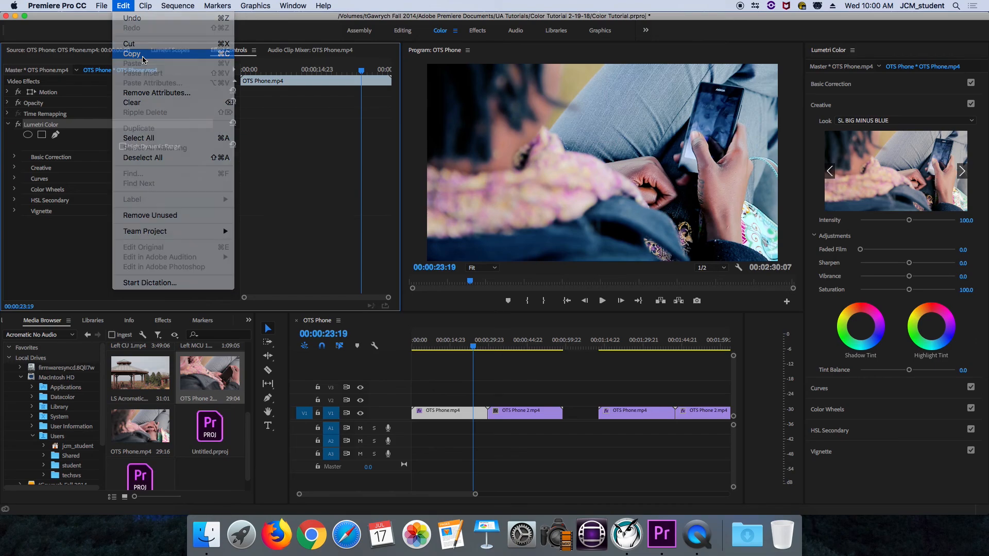
Paste the copied Lumetri Color effect onto the adjacent OTS Phone 2.mp4 clip with the playhead at 00:00:42:13.
left_click(522, 353)
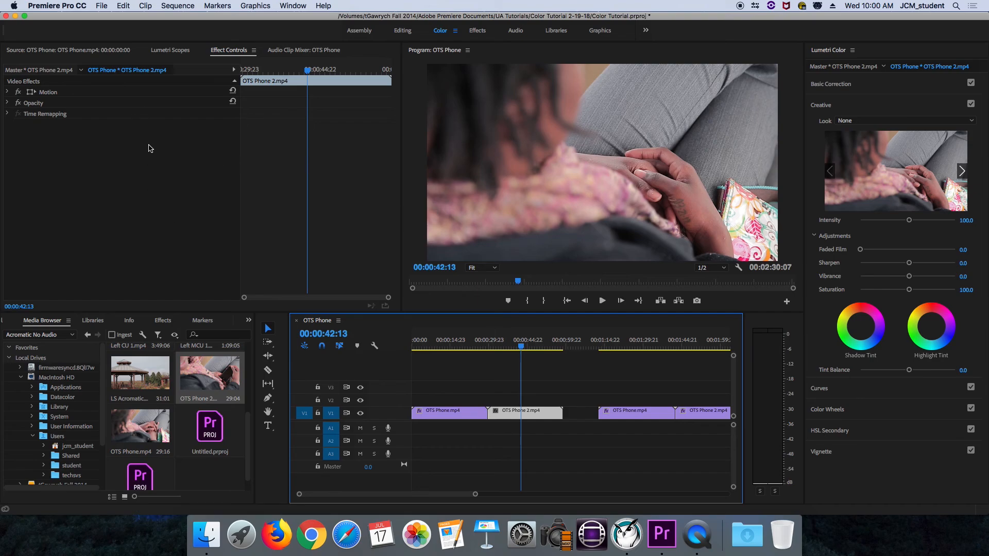
double_click(514, 417)
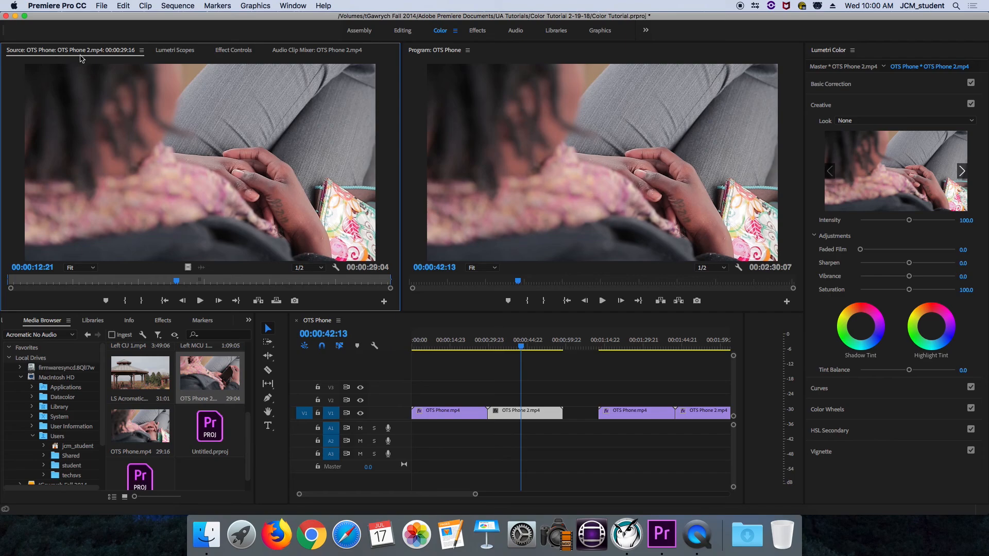
right_click(218, 51)
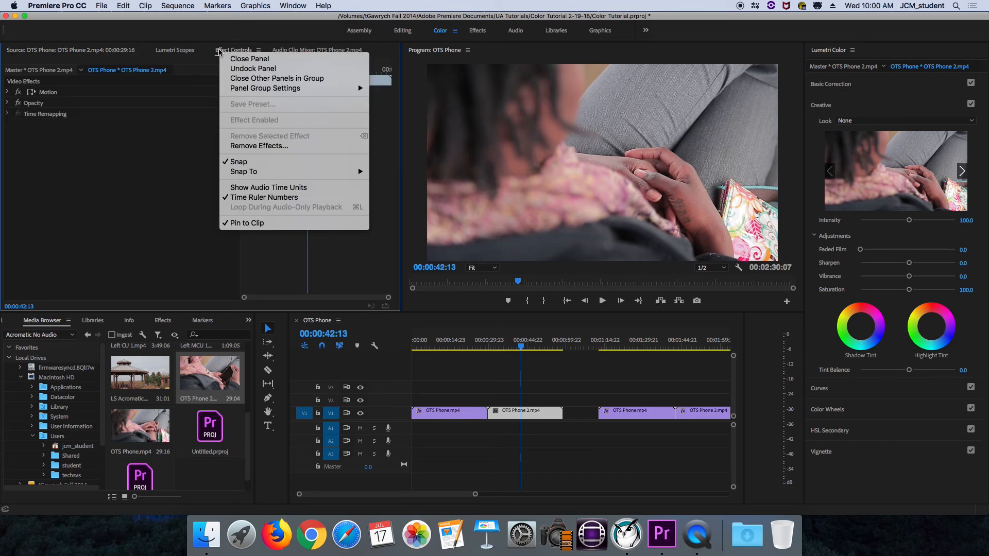
left_click(158, 163)
left_click(124, 6)
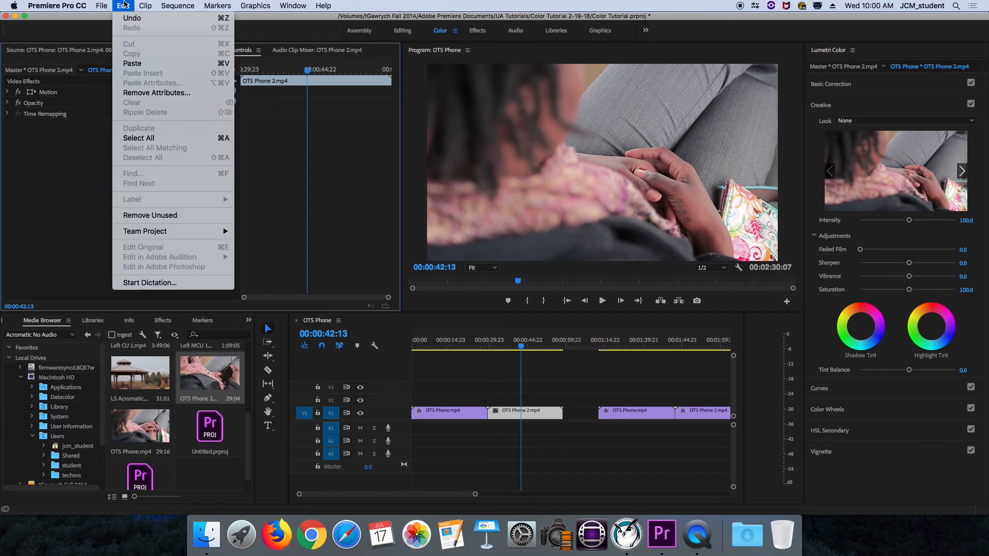
left_click(135, 63)
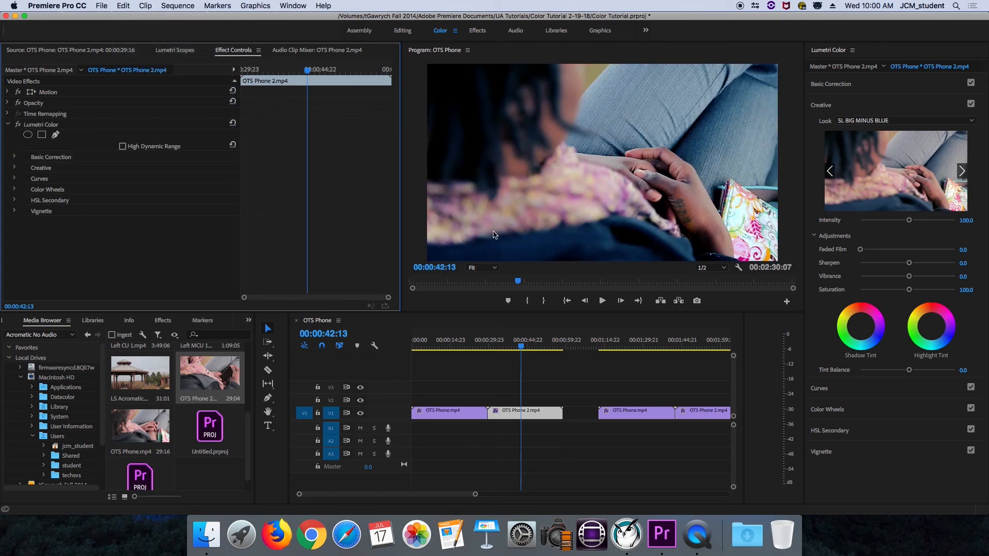
Play across the cut between OTS Phone.mp4 and OTS Phone 2.mp4, and undo the Lumetri Color effect pasted on OTS Phone 2.mp4.
left_click(475, 353)
left_click(474, 347)
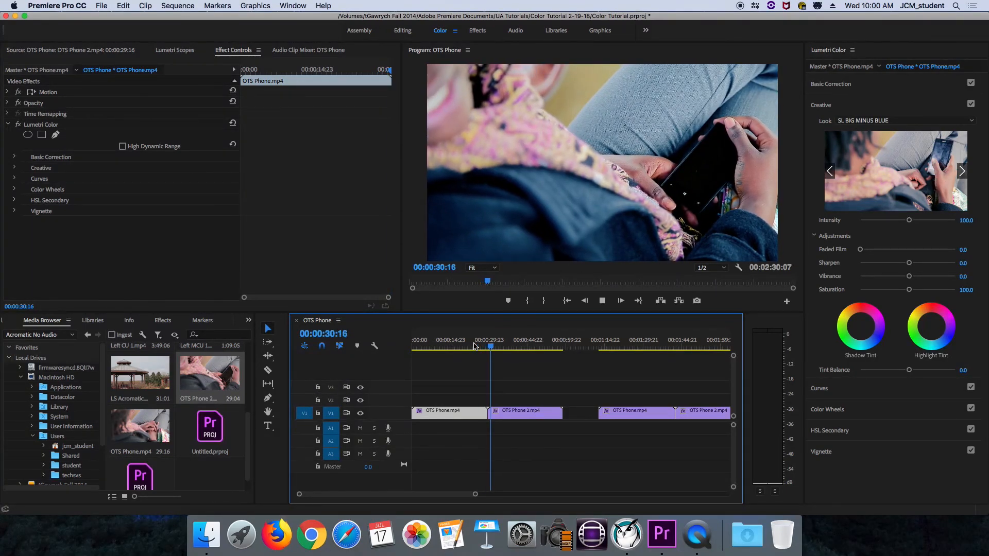
key("space")
key("super+z")
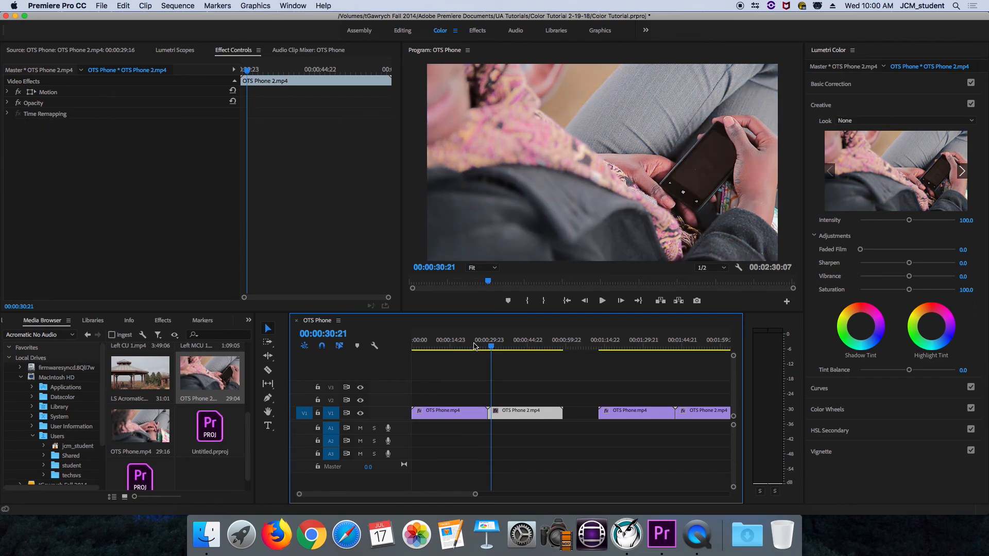
left_click_drag(520, 385, 553, 433)
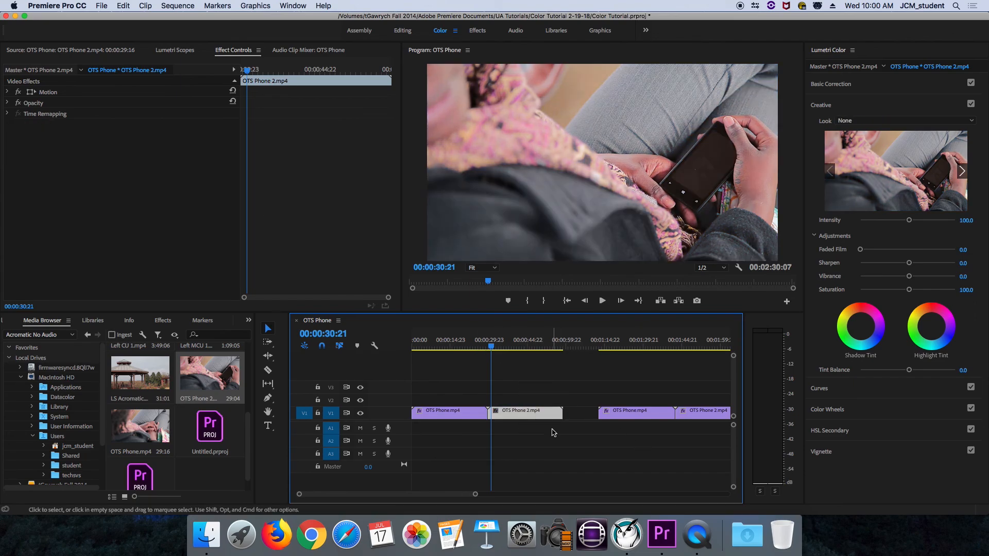
key("Delete")
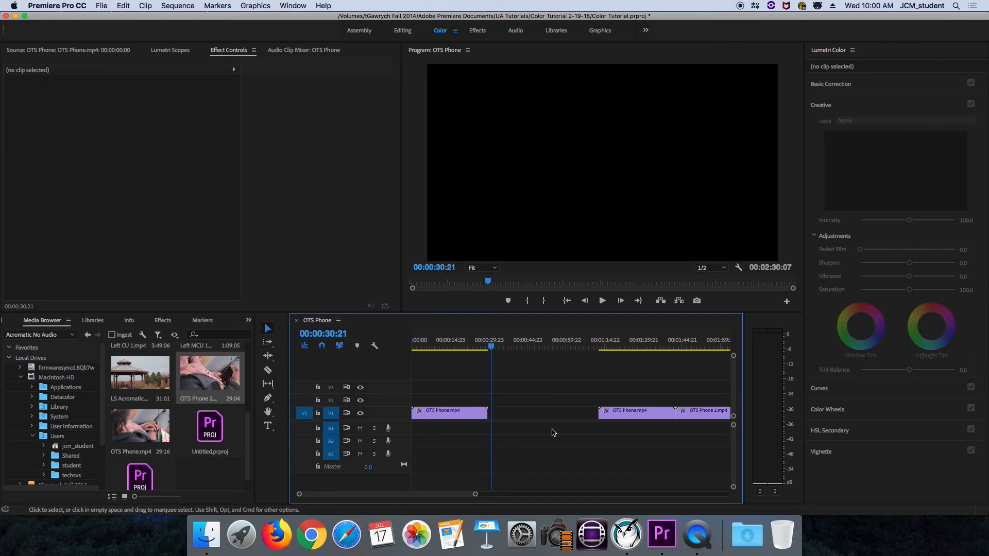
left_click(466, 346)
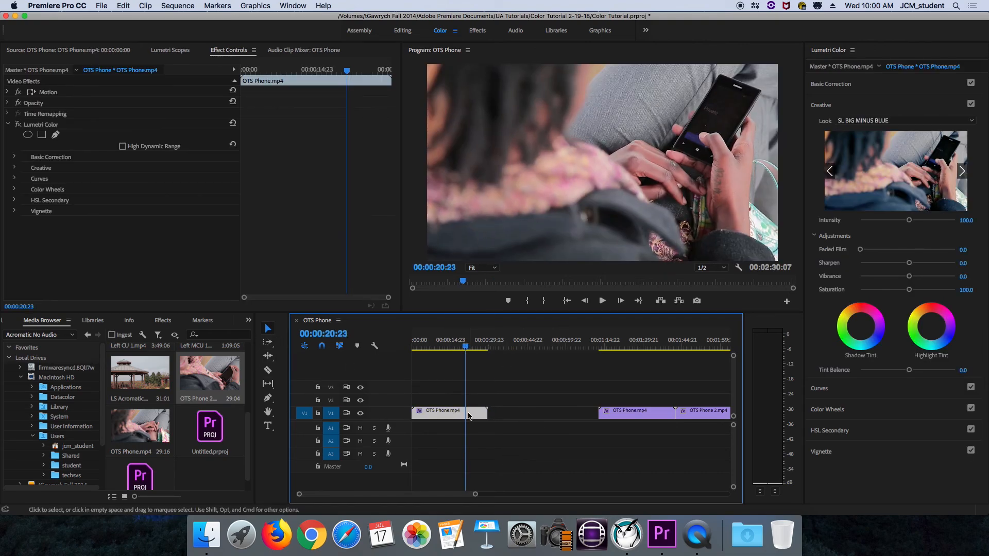
double_click(455, 418)
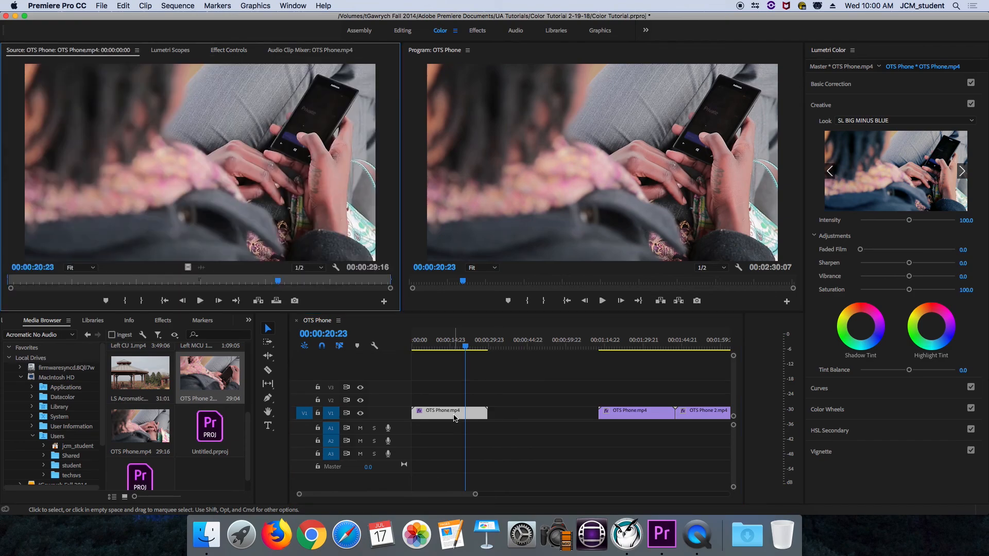
left_click(226, 51)
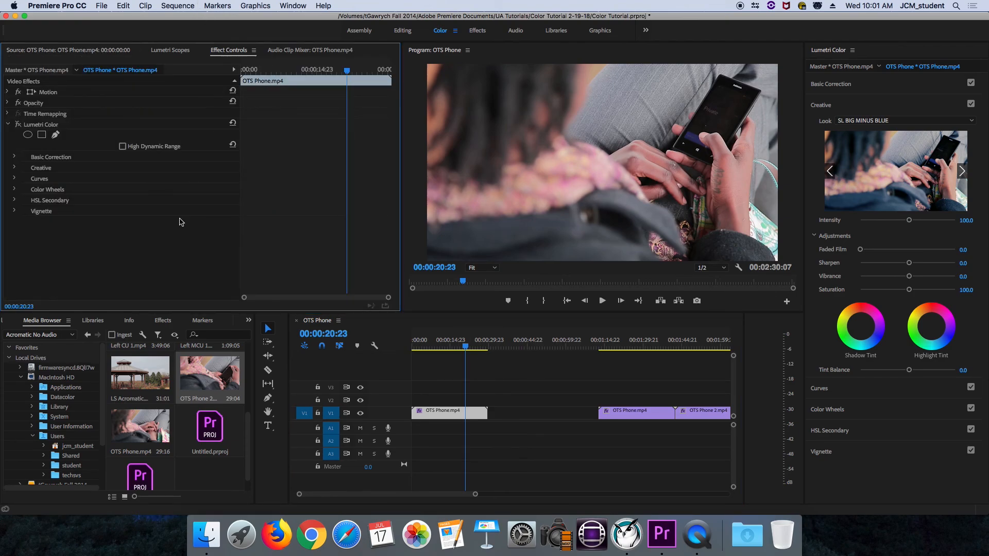
left_click_drag(214, 390, 578, 129)
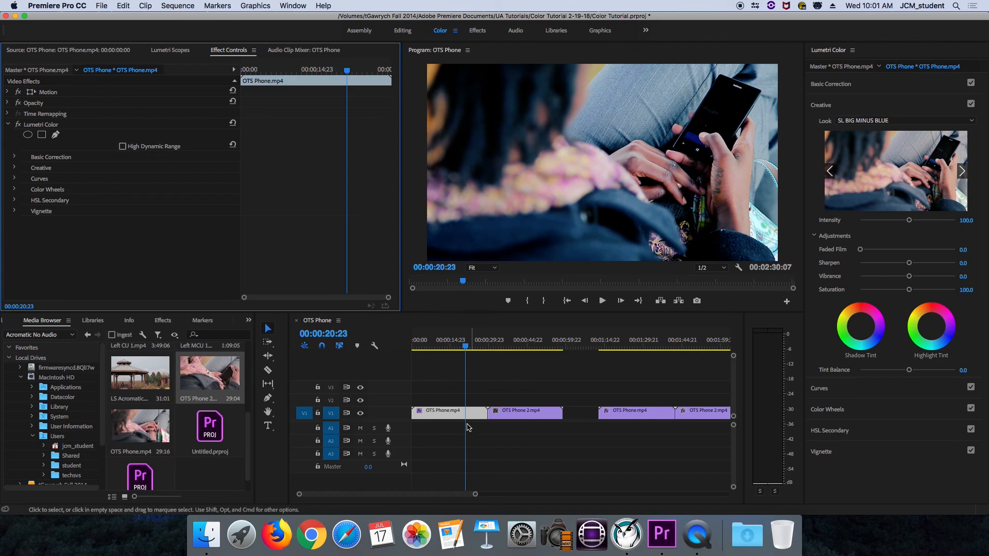
Show the applied effects of the OTS Phone.mp4 clip and copy its Lumetri Color effect.
double_click(459, 411)
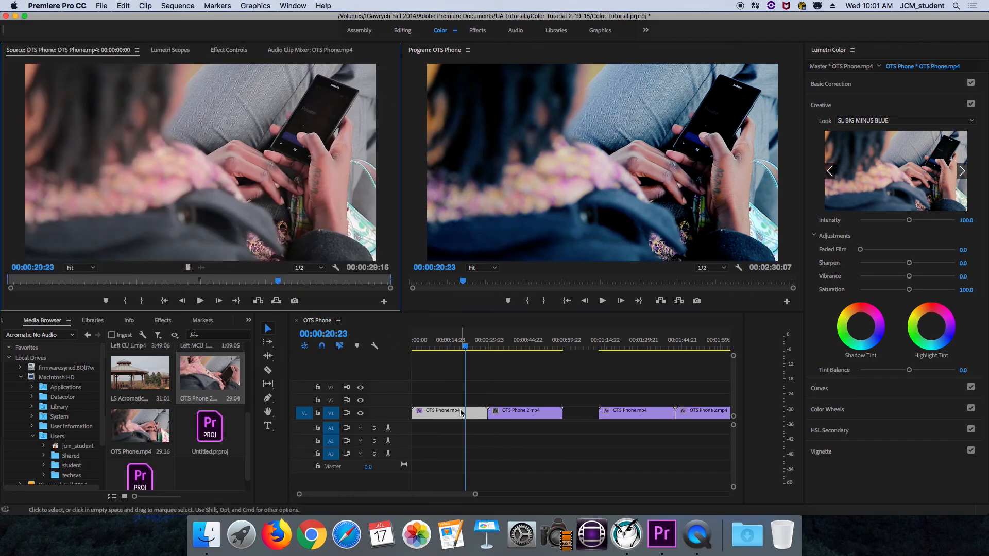
left_click(226, 51)
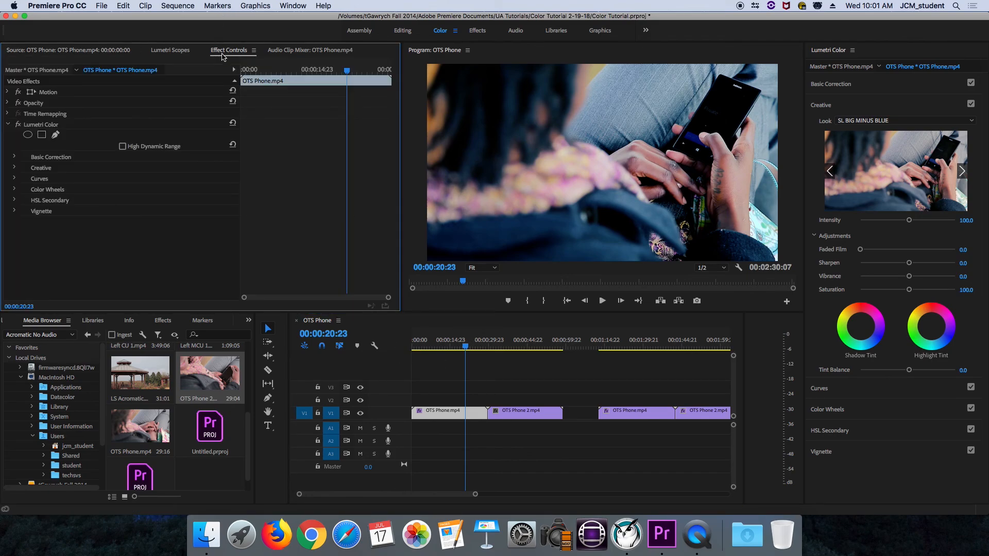
left_click(51, 127)
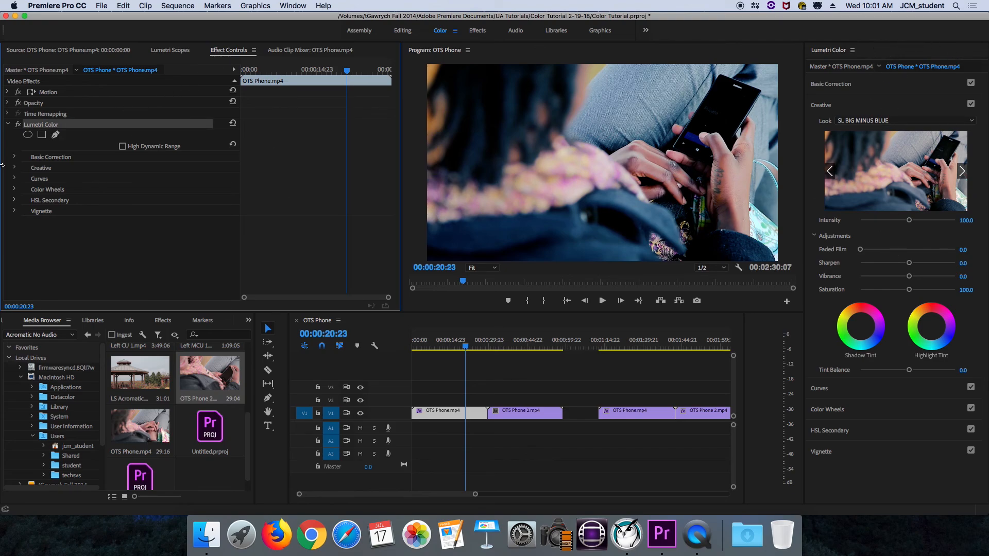
right_click(63, 128)
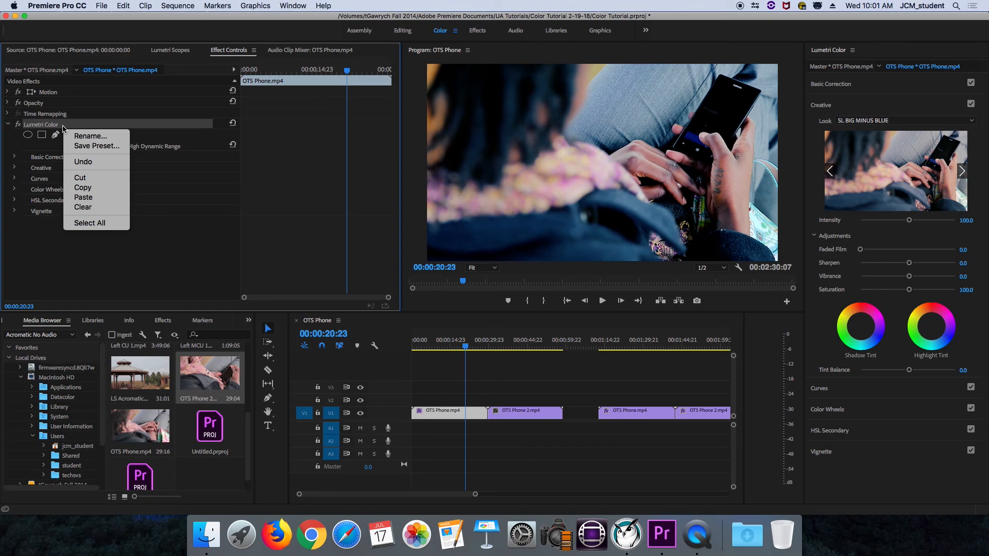
left_click(87, 190)
Capture a screenshot of the Effect Controls area with the Lumetri Color effect's context commands showing, and copy the effect again.
right_click(116, 128)
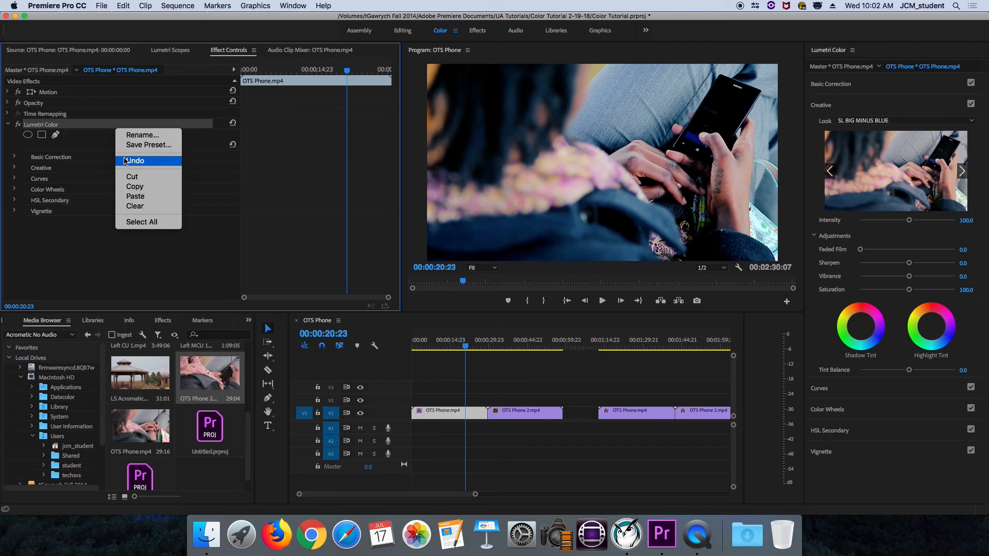
key("super+shift+4")
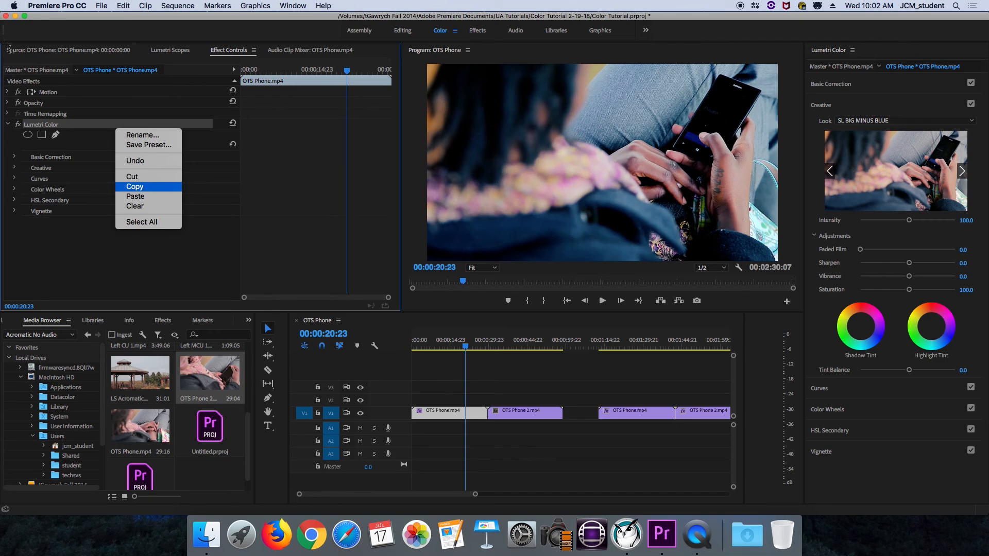
left_click_drag(2, 43, 401, 311)
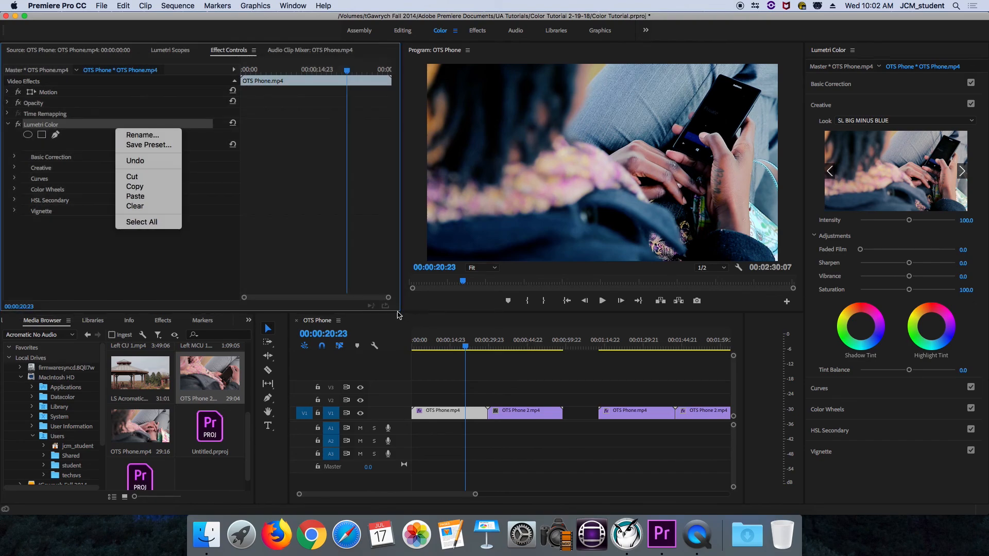
left_click(166, 187)
Paste the copied Lumetri Color effect onto the OTS Phone 2.mp4 clip with the playhead at 00:00:37:04.
left_click(507, 347)
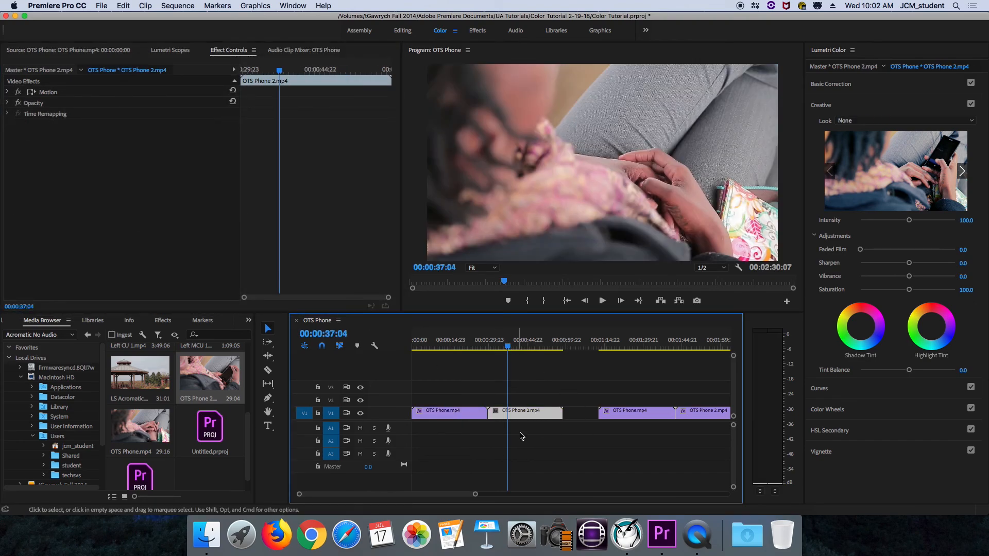
double_click(518, 418)
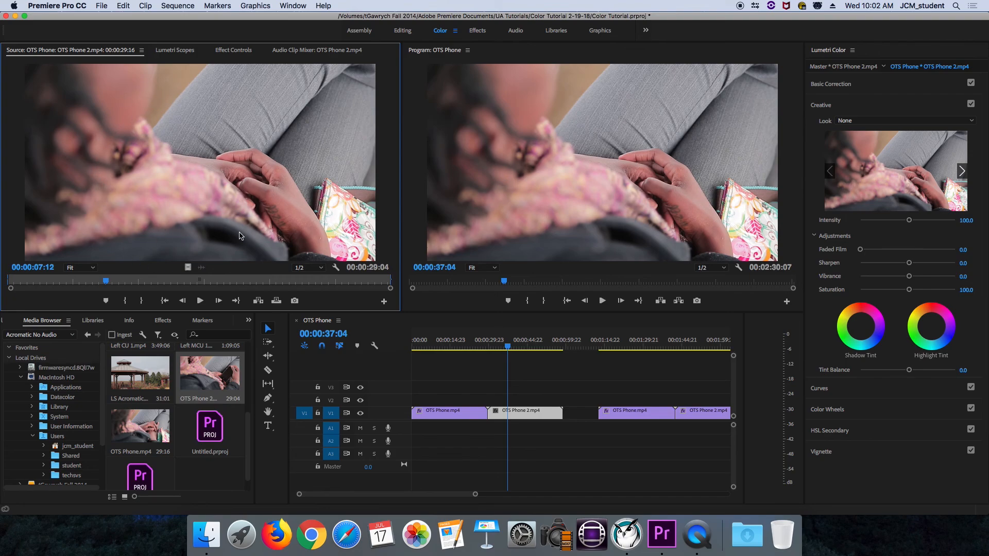
left_click(240, 51)
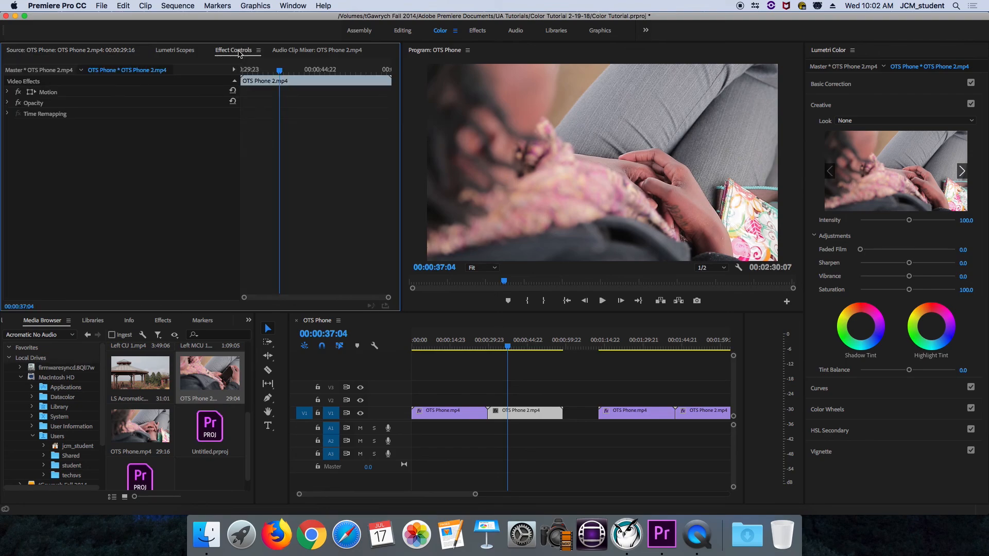
right_click(83, 168)
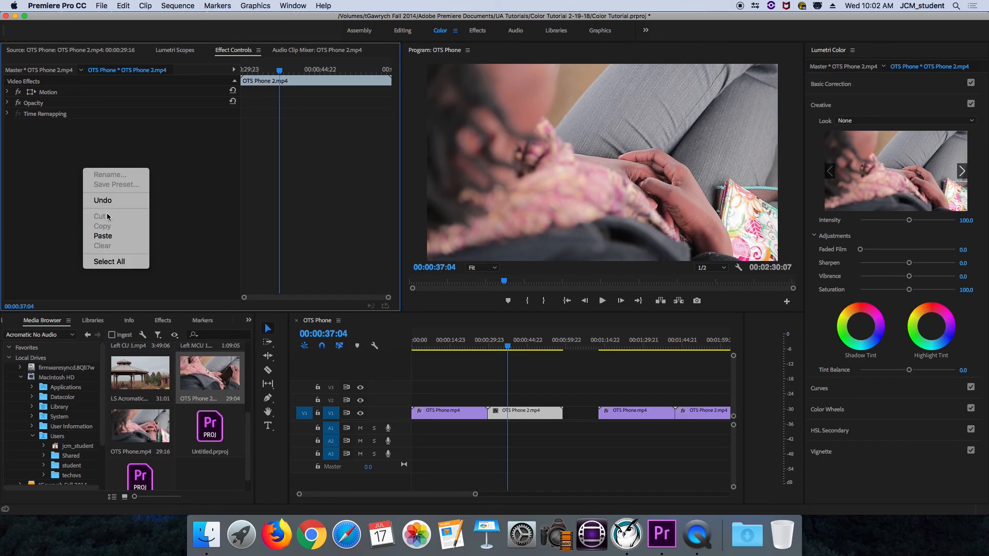
left_click(120, 241)
Play the sequence from 00:00:25:14 across the cut to check the matching grade on OTS Phone 2.mp4.
left_click(480, 346)
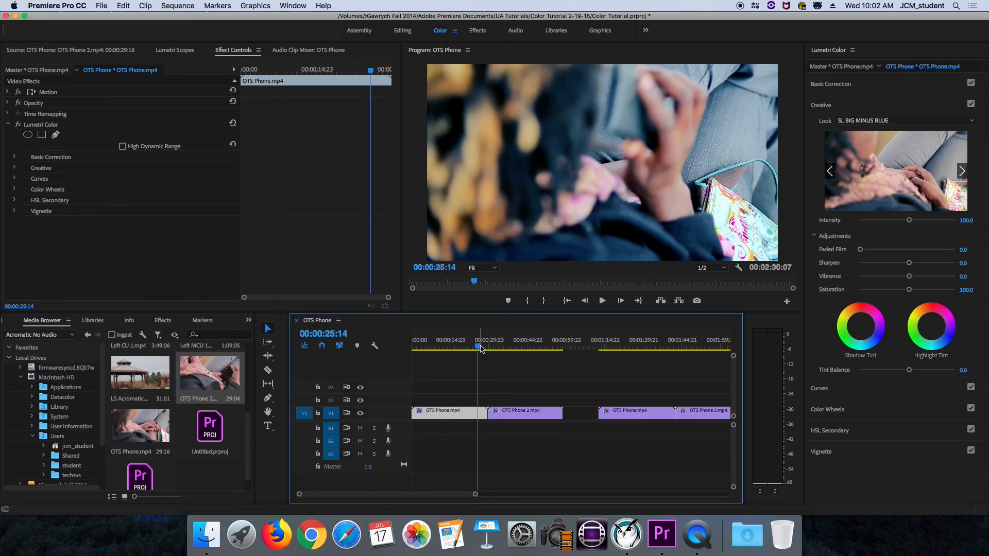
key("space")
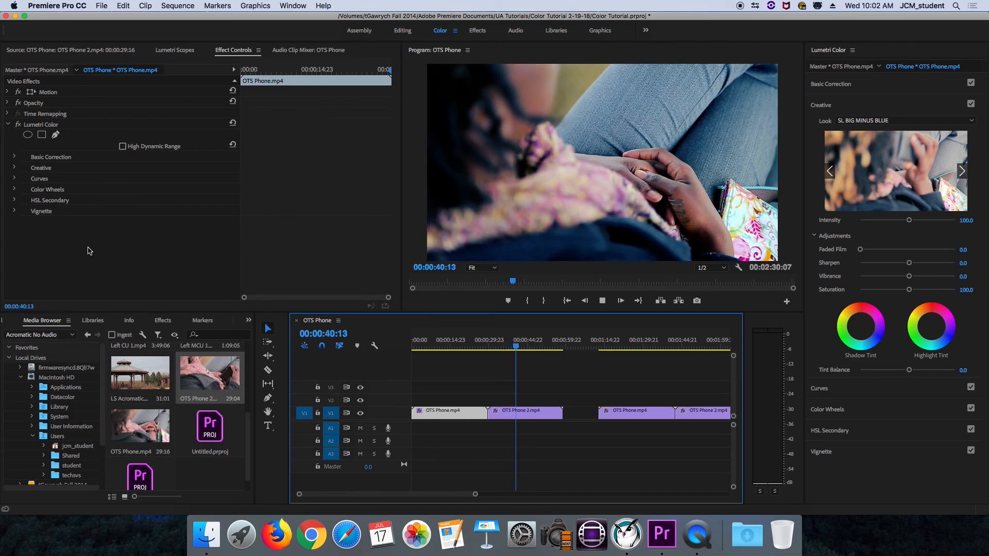
key("space")
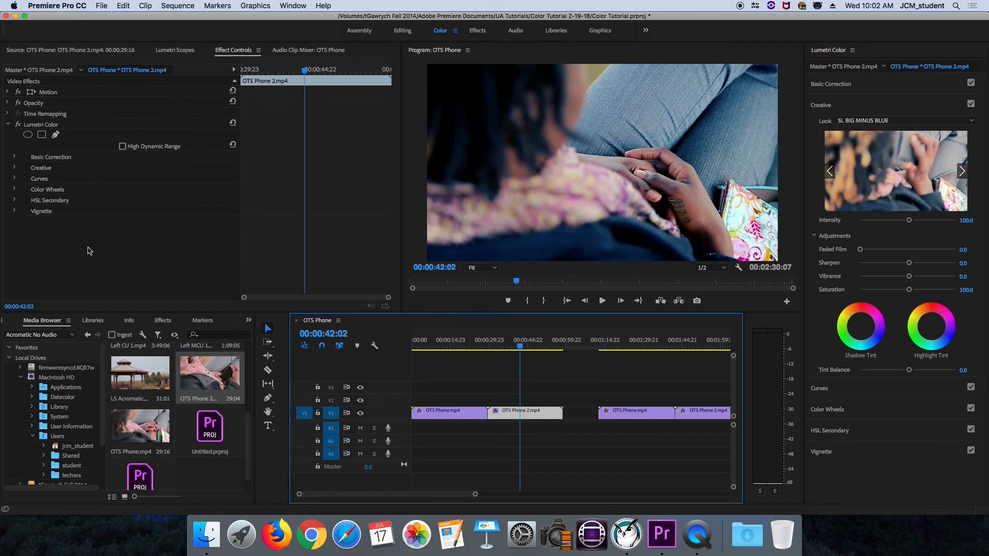
Delete the last two clips on V1 and add LS Acromatic.mp4 directly after the OTS Phone 2.mp4 clip.
left_click_drag(656, 393, 714, 440)
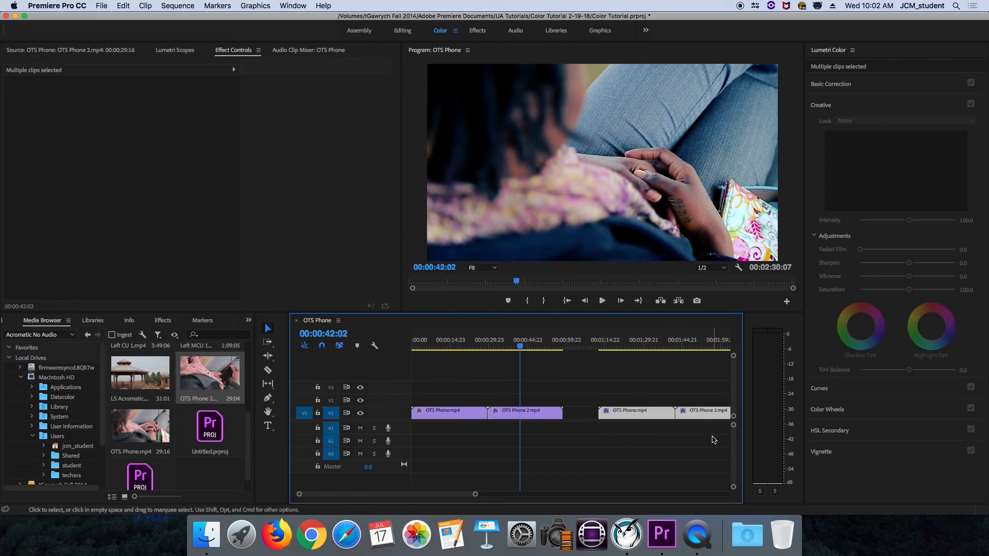
key("Delete")
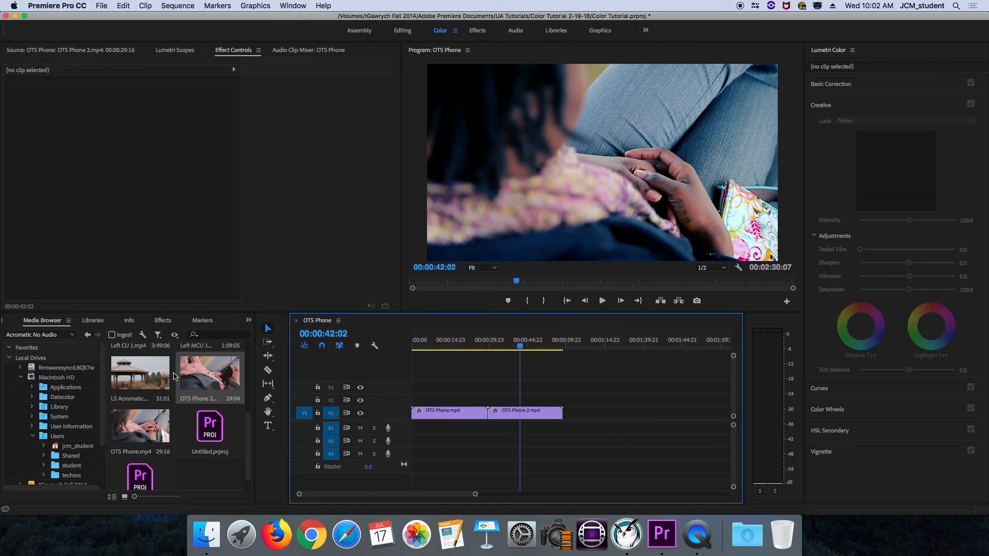
left_click(158, 381)
left_click_drag(158, 381, 572, 420)
Paste the copied Lumetri Color effect onto the LS Acromatic.mp4 clip with the playhead at 00:01:06:03.
left_click(581, 341)
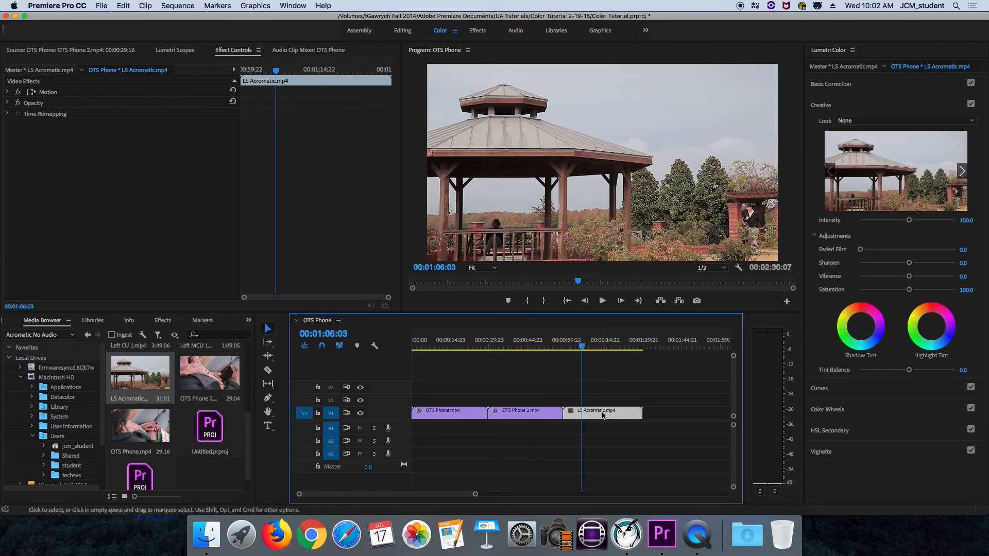
double_click(605, 416)
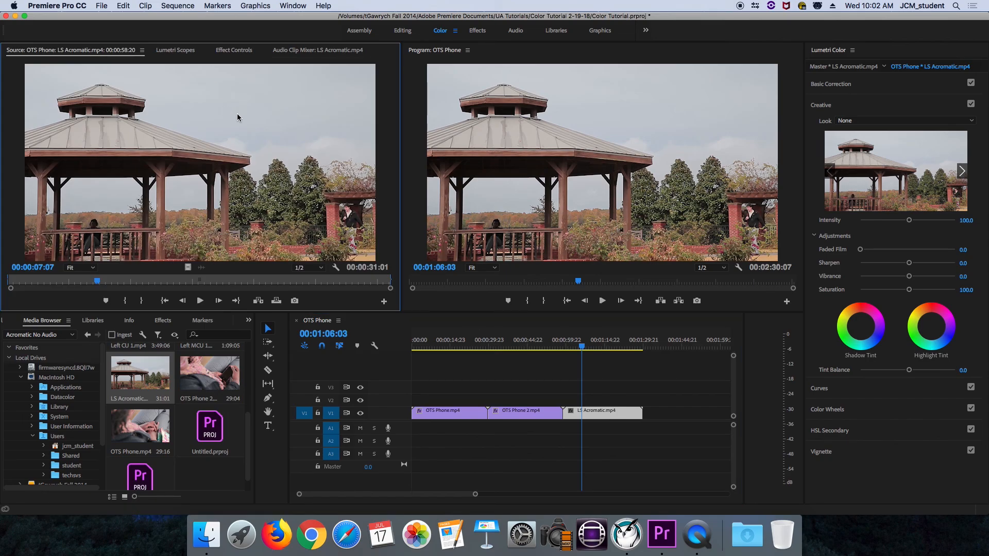
left_click(231, 53)
right_click(78, 168)
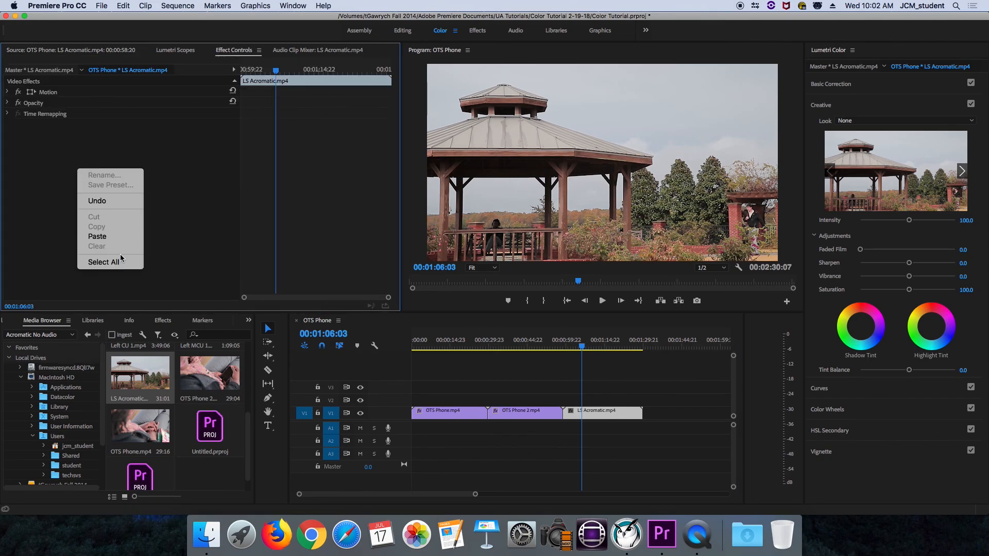
left_click(123, 237)
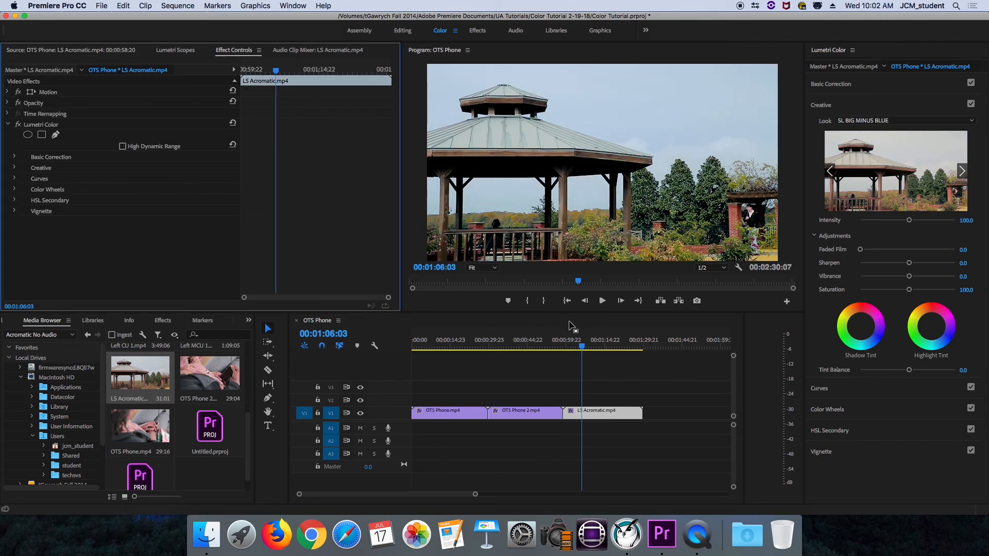
Scrub over the start of LS Acromatic.mp4 and compare the shot with its Lumetri Color effect off and on.
left_click_drag(543, 345, 579, 350)
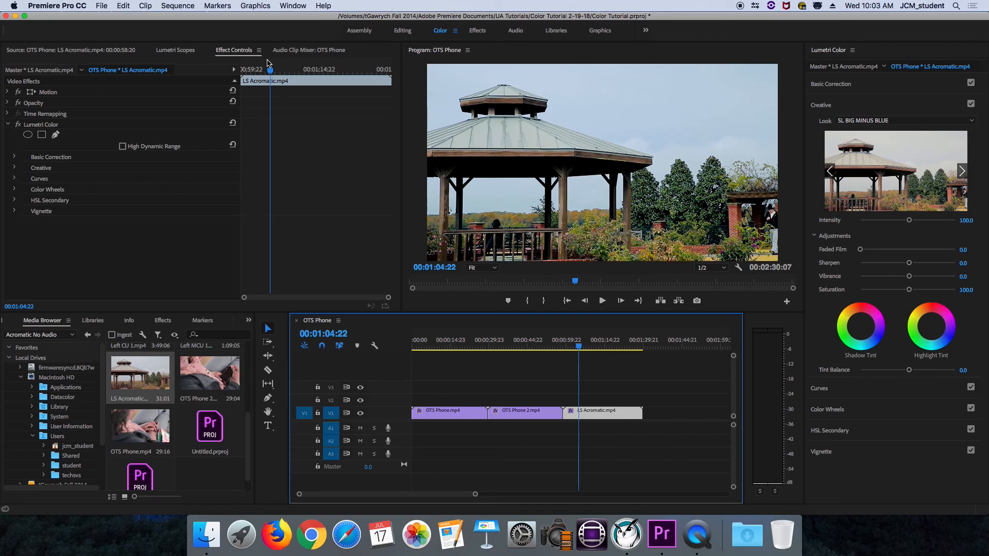
left_click(18, 125)
left_click(18, 125)
left_click(564, 352)
mouse_move(563, 353)
left_mouse_down()
mouse_move(532, 355)
mouse_move(574, 360)
left_mouse_up()
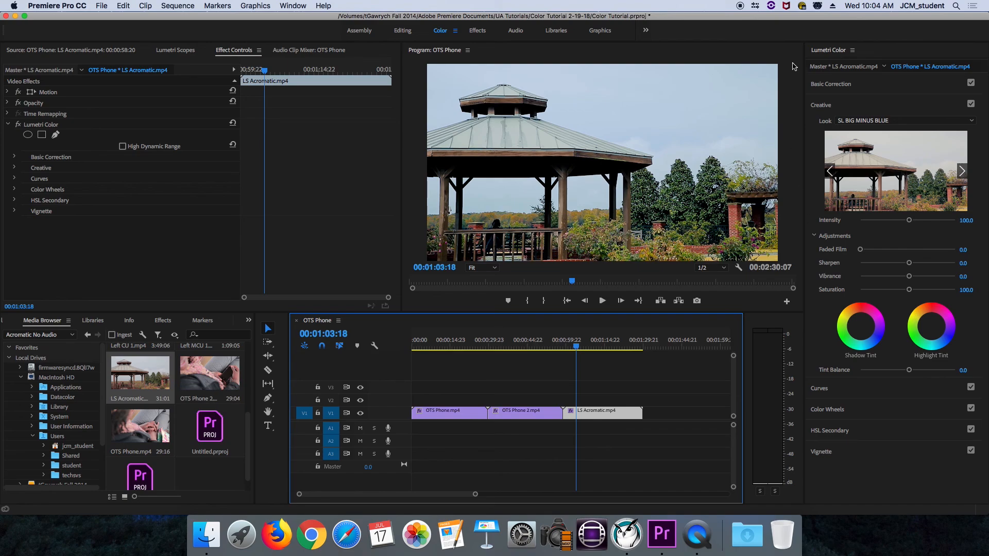
Try a vignette amount of 3.0 on the LS Acromatic.mp4 clip and set it to -3.0 for dark edges.
left_click(830, 106)
left_click(834, 192)
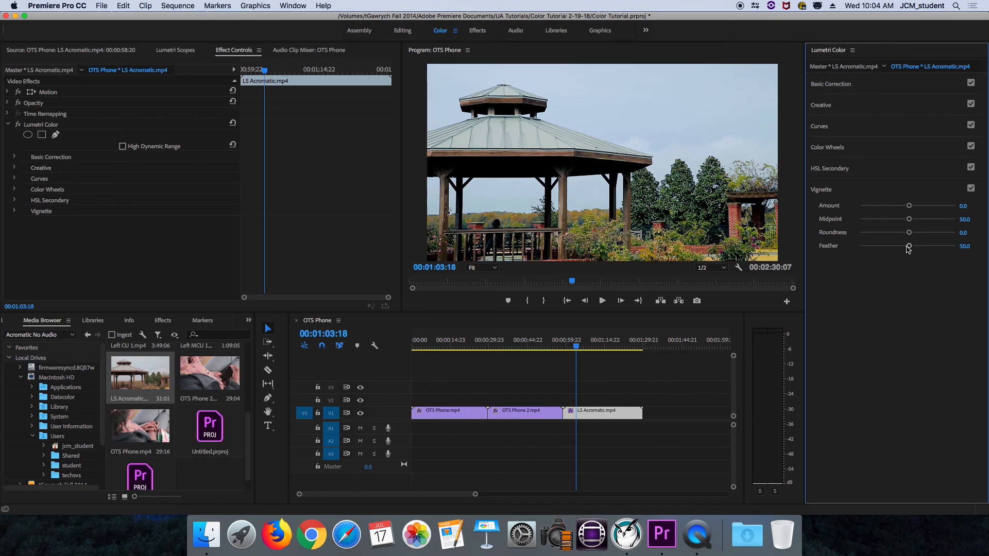
left_click_drag(909, 206, 908, 209)
left_click_drag(909, 207, 957, 211)
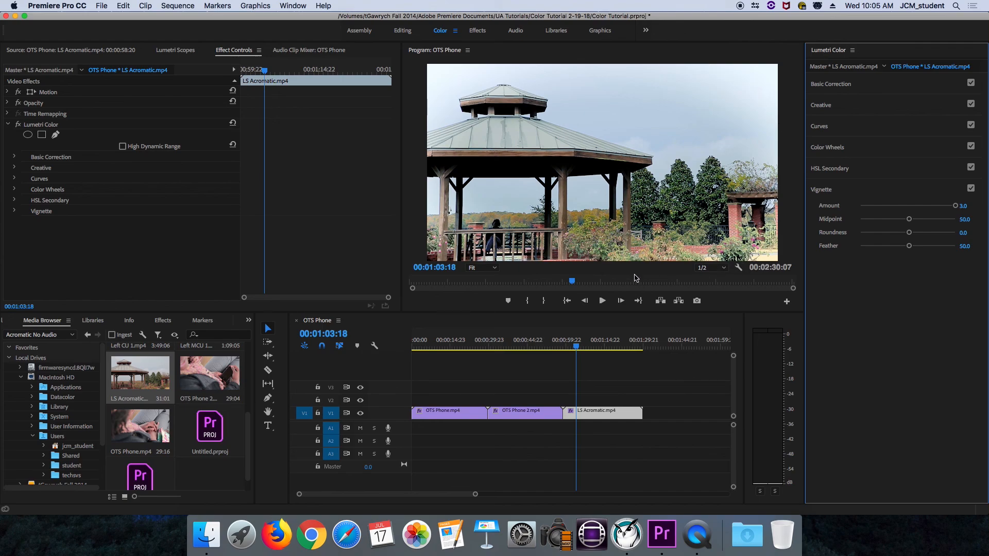
left_click_drag(956, 206, 859, 206)
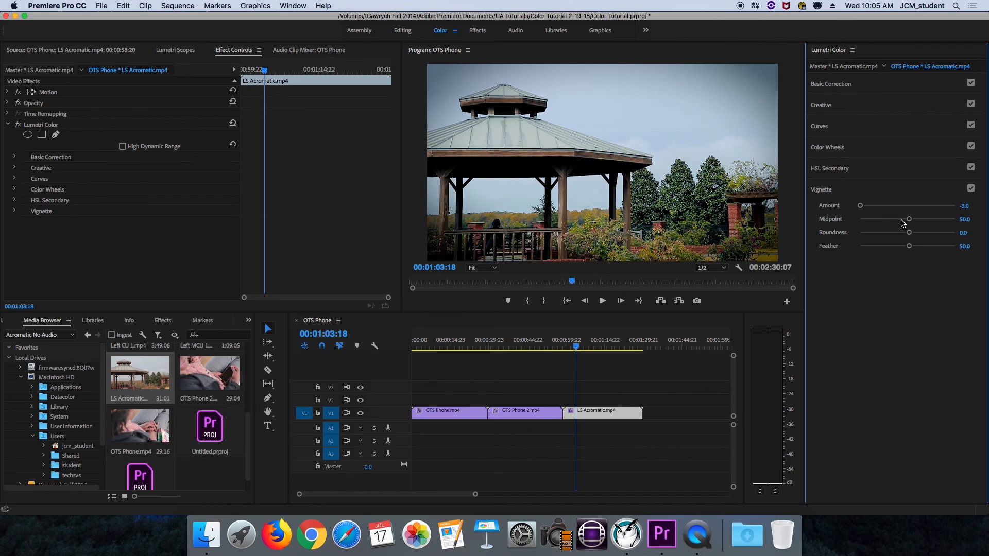
Set the vignette's midpoint to 42.2 and its feather to 0.0 on the LS Acromatic.mp4 clip.
mouse_move(909, 219)
left_mouse_down()
mouse_move(845, 233)
mouse_move(864, 224)
mouse_move(967, 233)
mouse_move(908, 228)
left_mouse_up()
left_click_drag(908, 219, 910, 245)
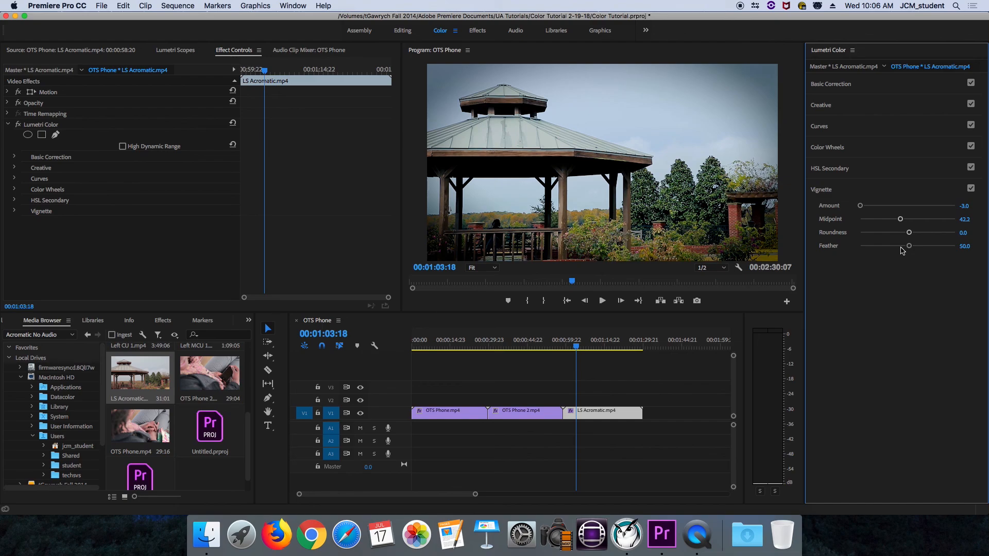
left_click_drag(910, 250, 843, 259)
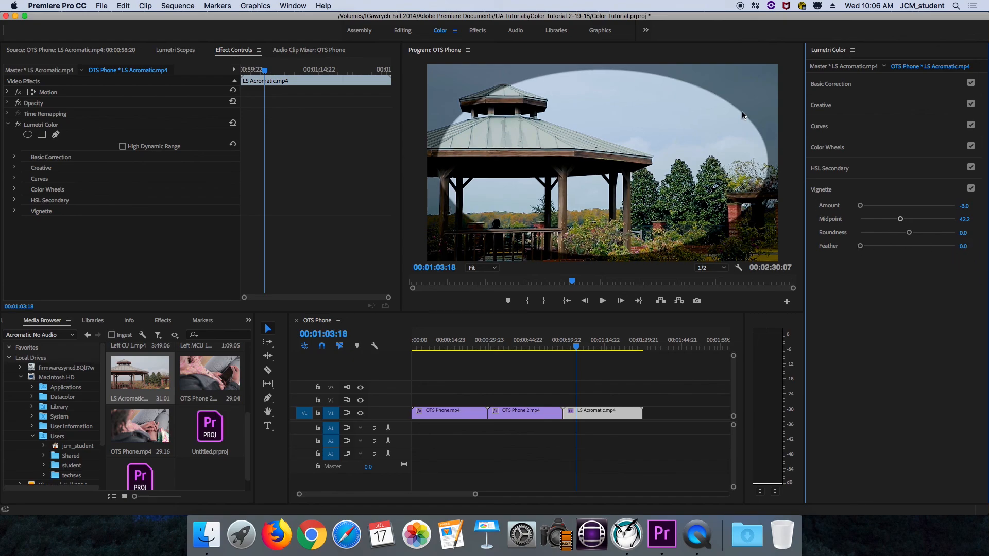
Set the vignette feather to 50.0 on the LS Acromatic.mp4 clip and turn its vignette off.
left_click_drag(862, 247, 905, 252)
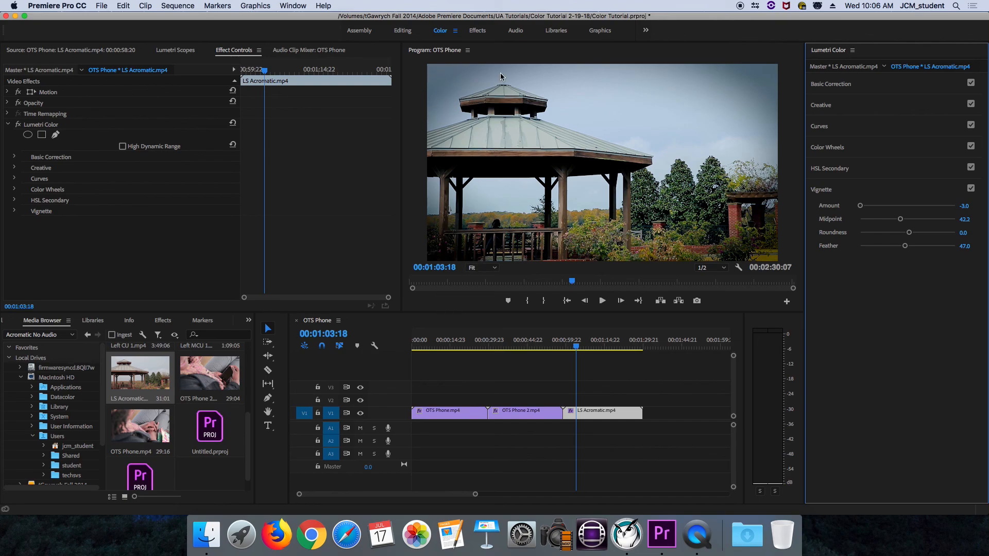
mouse_move(905, 247)
left_mouse_down()
mouse_move(936, 252)
mouse_move(909, 250)
left_mouse_up()
left_click(971, 189)
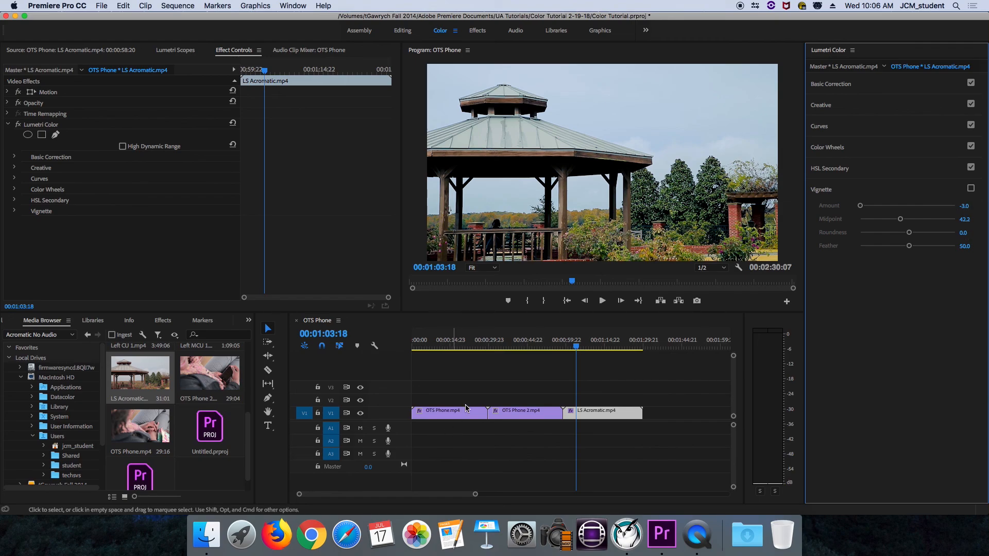
Select OTS Phone.mp4 with the playhead at 00:00:19:00 and examine its Opacity, Motion and Lumetri Basic Correction settings.
left_click(461, 344)
left_click(450, 417)
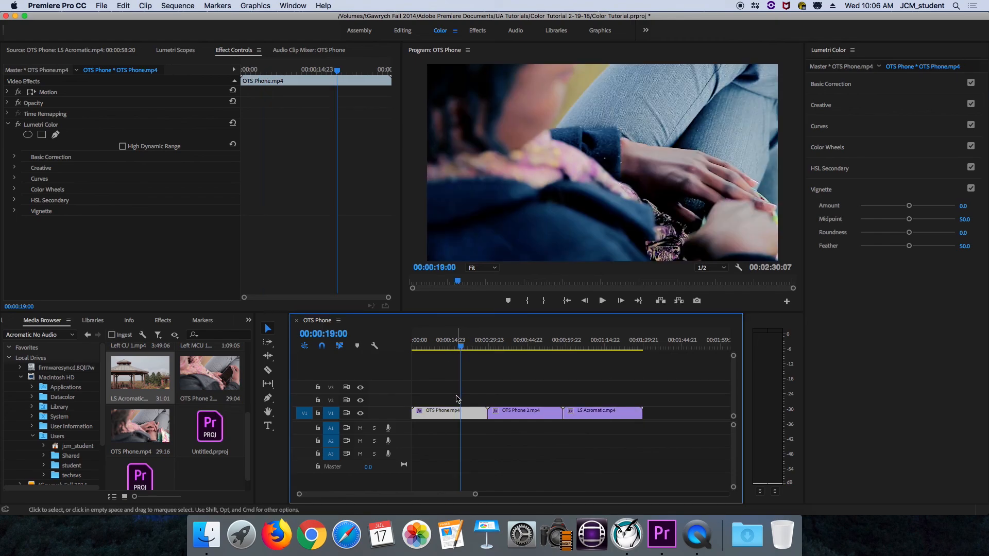
double_click(450, 417)
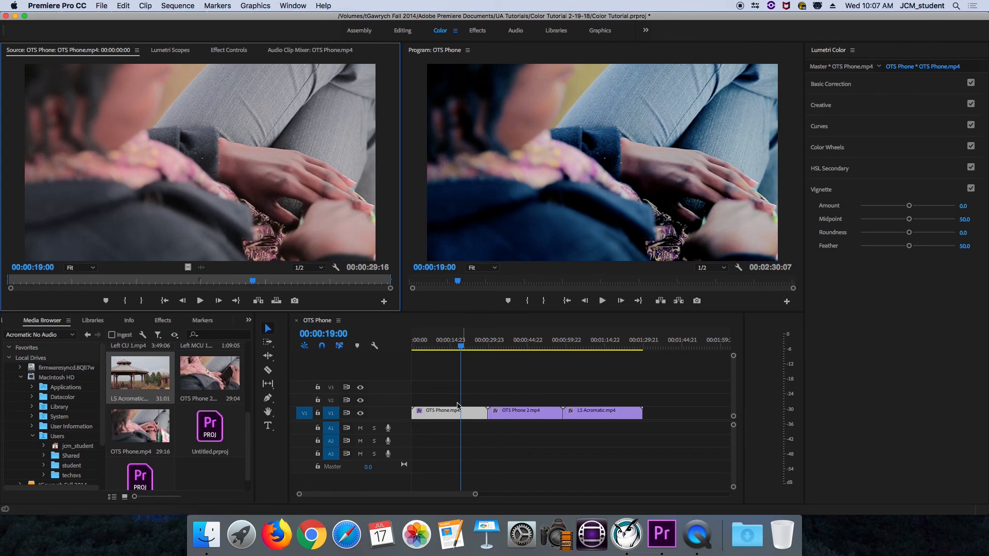
left_click(230, 51)
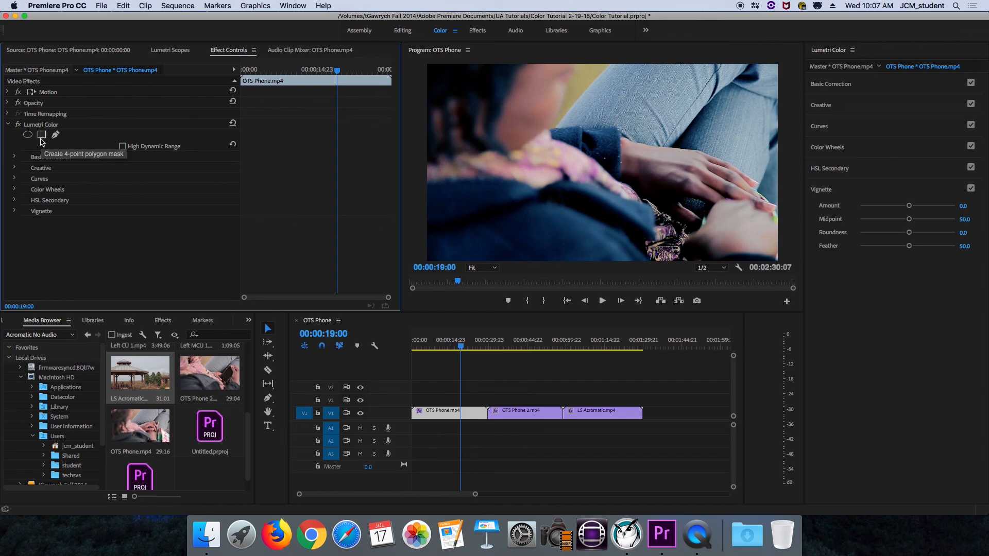
left_click(8, 104)
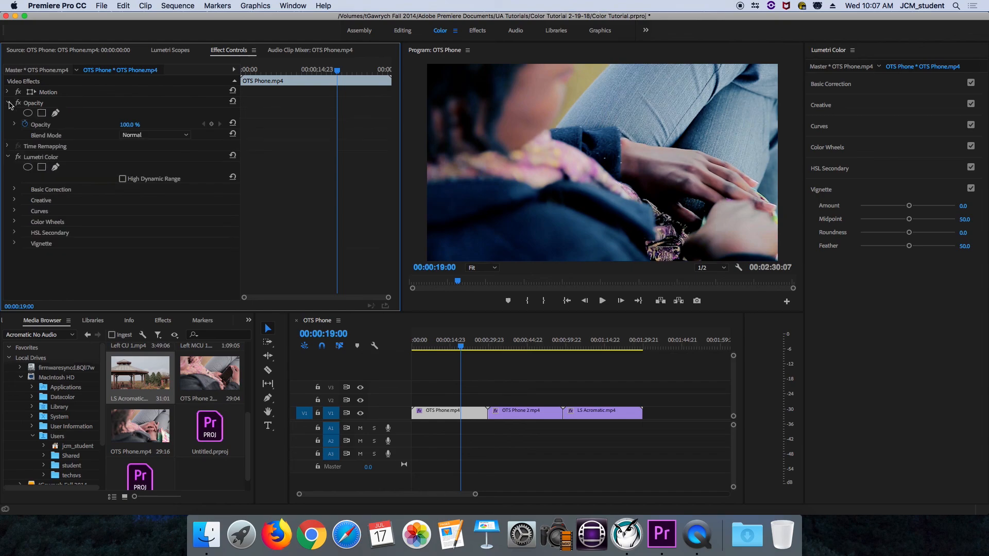
left_click(8, 105)
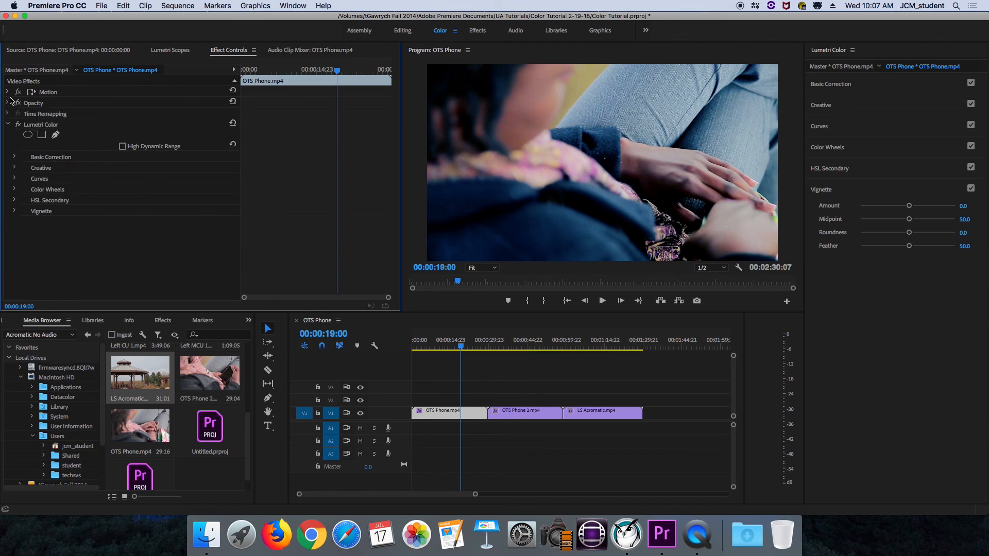
left_click(9, 92)
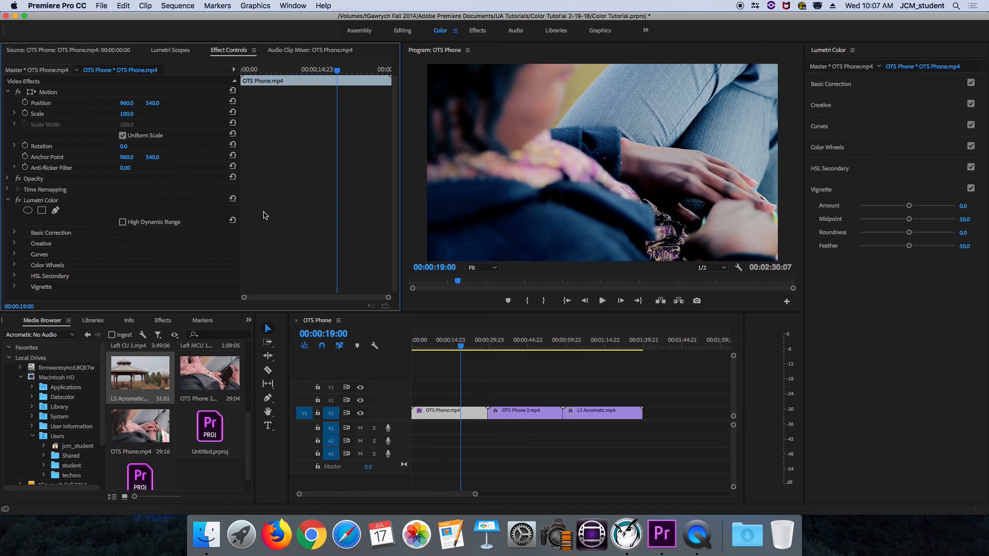
left_click(8, 92)
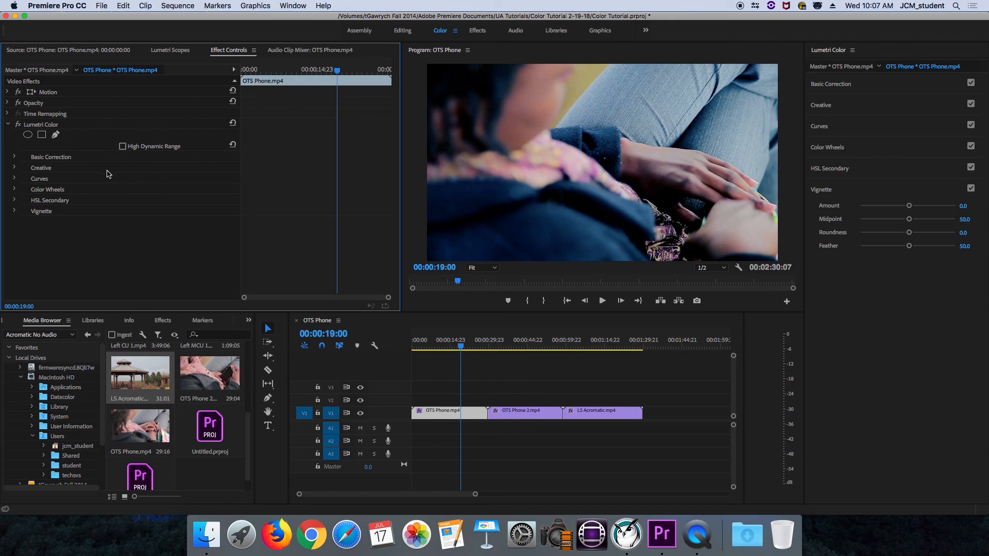
left_click(16, 157)
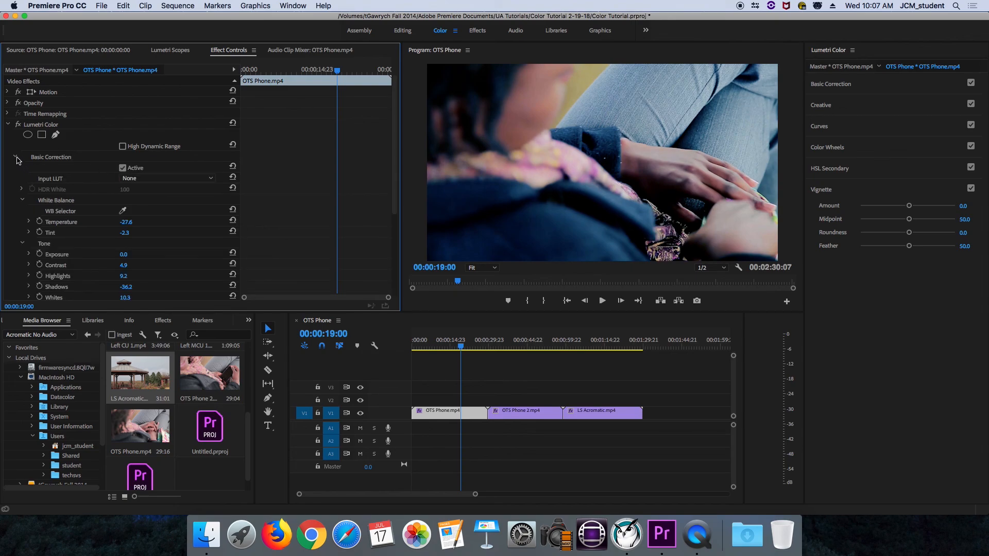
mouse_move(394, 124)
left_mouse_down()
mouse_move(398, 188)
mouse_move(400, 127)
left_mouse_up()
left_click(15, 135)
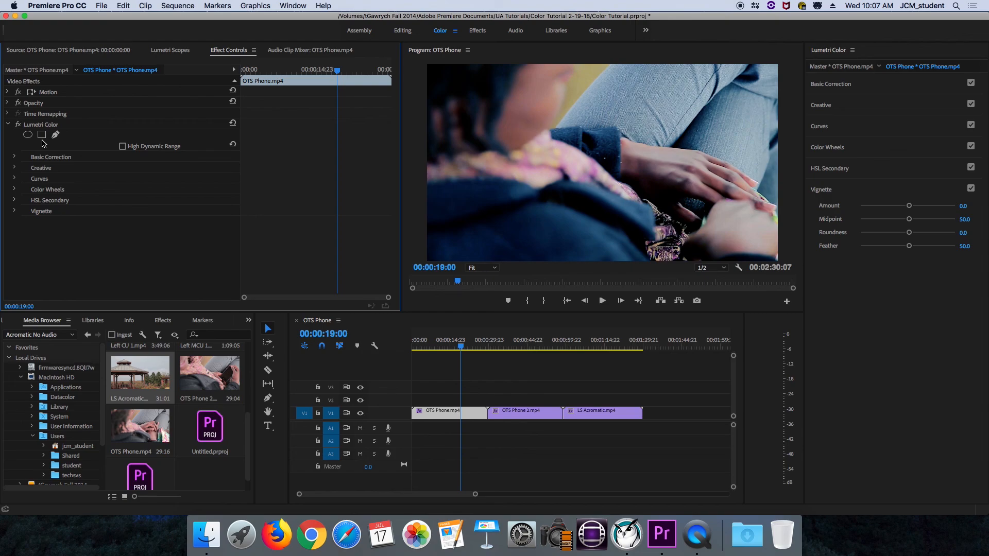
Delete the Lumetri Color effect from OTS Phone.mp4 and undo the deletion.
left_click(76, 126)
key("Delete")
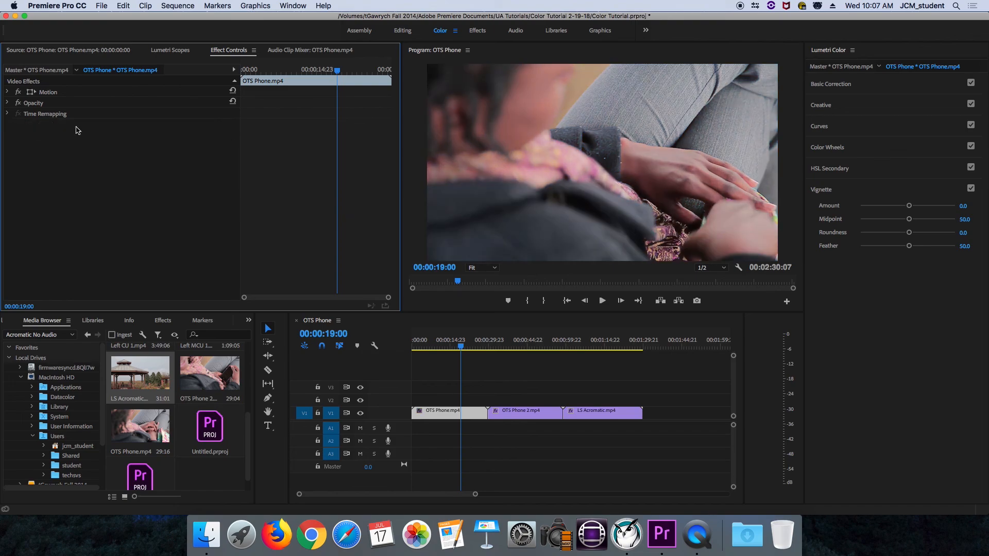
key("super+z")
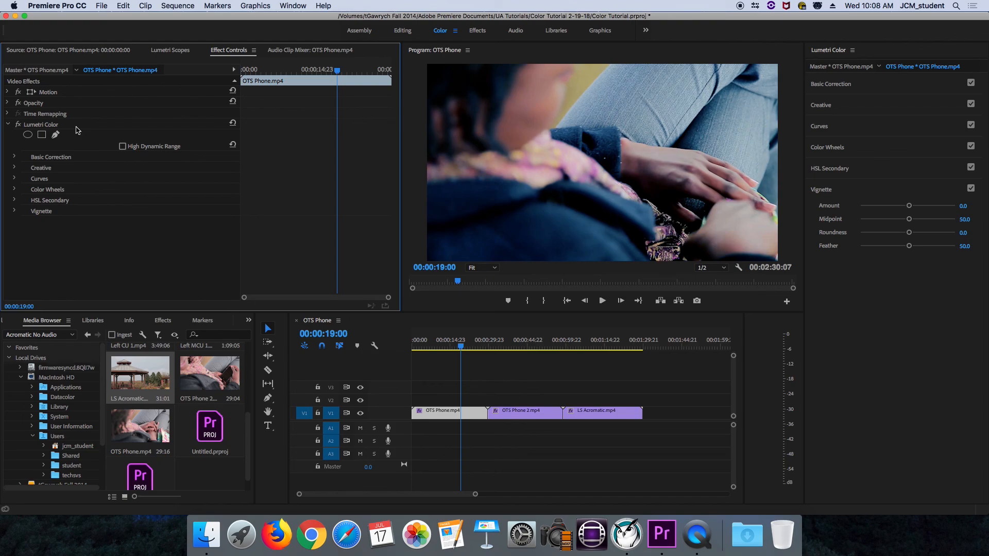
Append Left CU 1.mp4 to the sequence after LS Acromatic.mp4 and try to copy OTS Phone.mp4's Lumetri Color effect onto it.
left_click(16, 169)
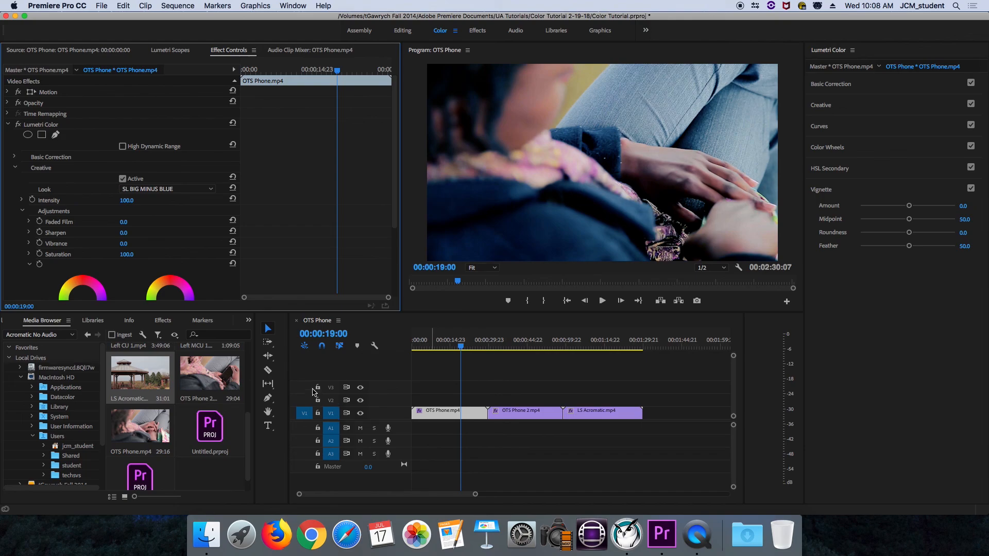
left_click(50, 125)
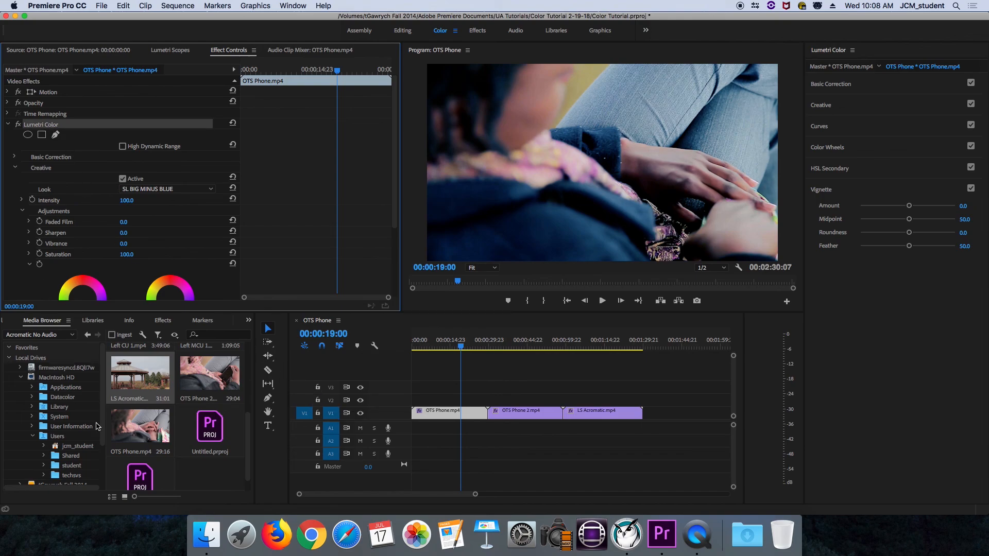
scroll(215, 394, "up", 3)
left_click_drag(140, 428, 643, 412)
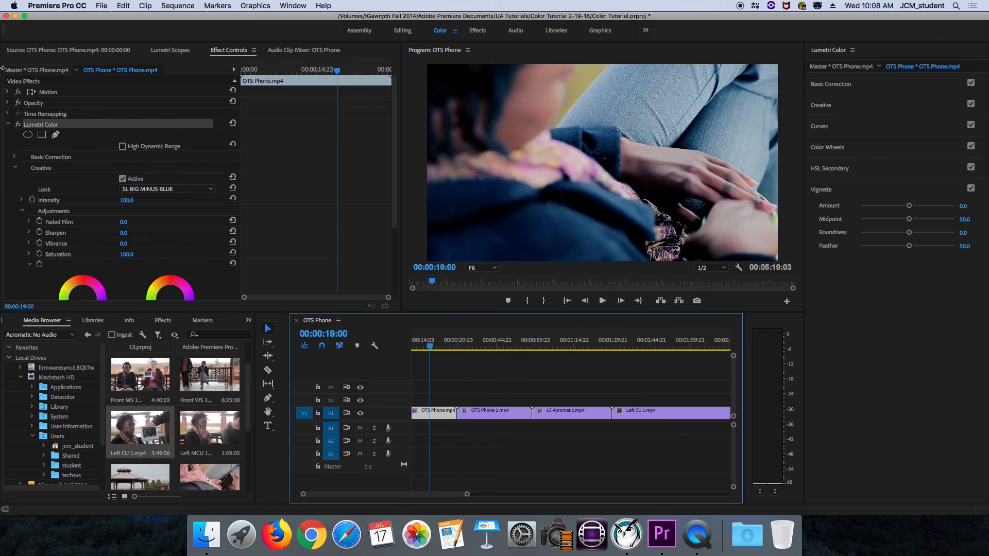
left_click_drag(43, 124, 621, 416)
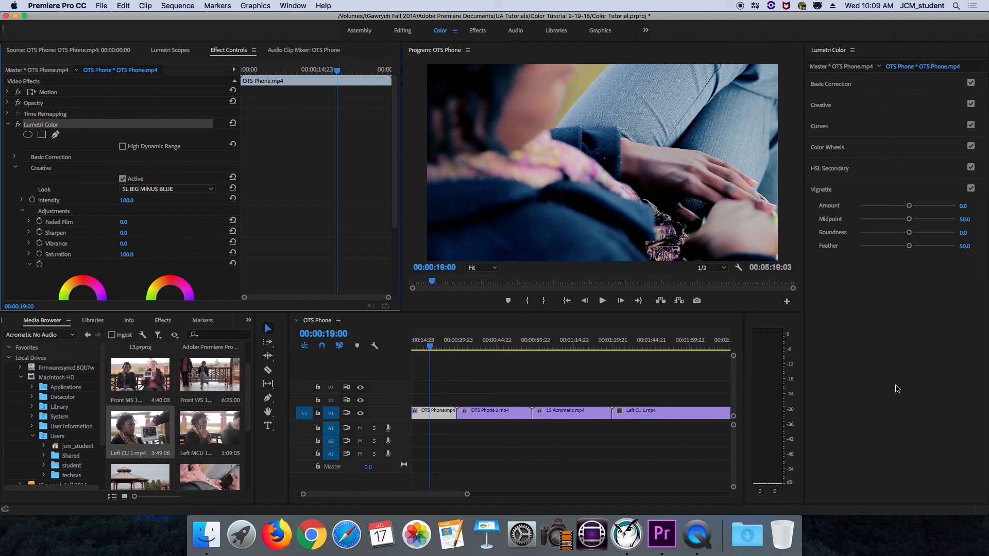
Start keyframing the Lumetri Creative saturation of OTS Phone.mp4 at 00:00:00:00.
scroll(395, 98, "down", 1)
left_click_drag(395, 98, 392, 155)
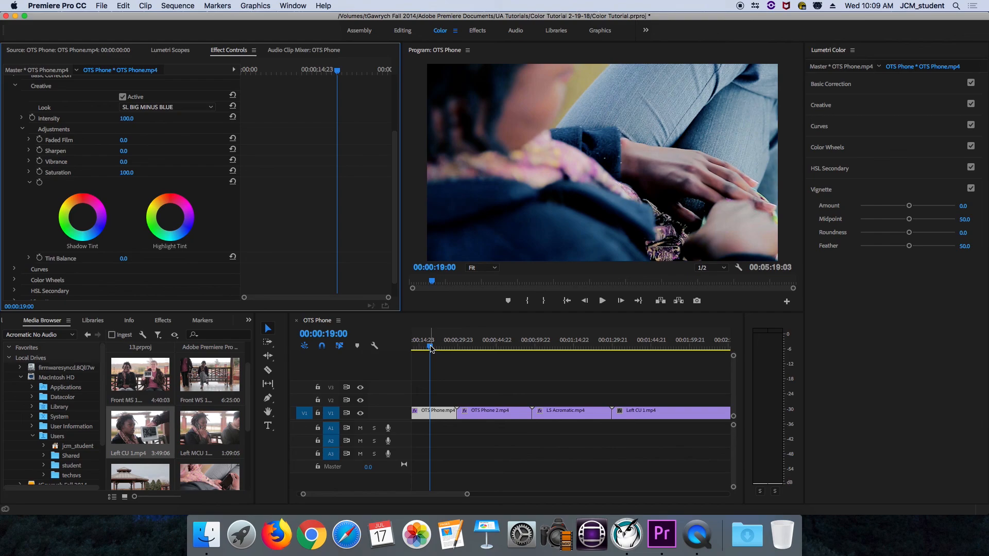
key("Home")
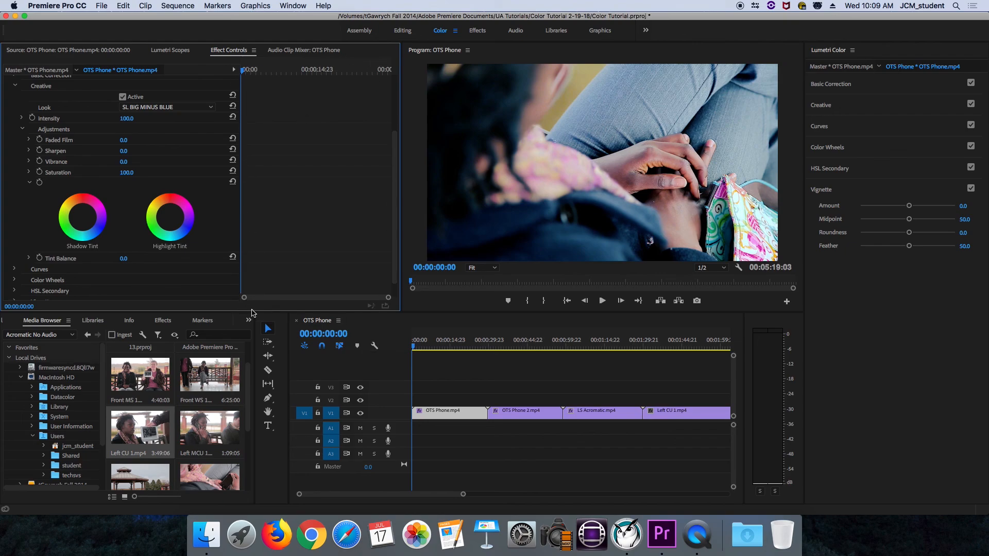
left_click(39, 173)
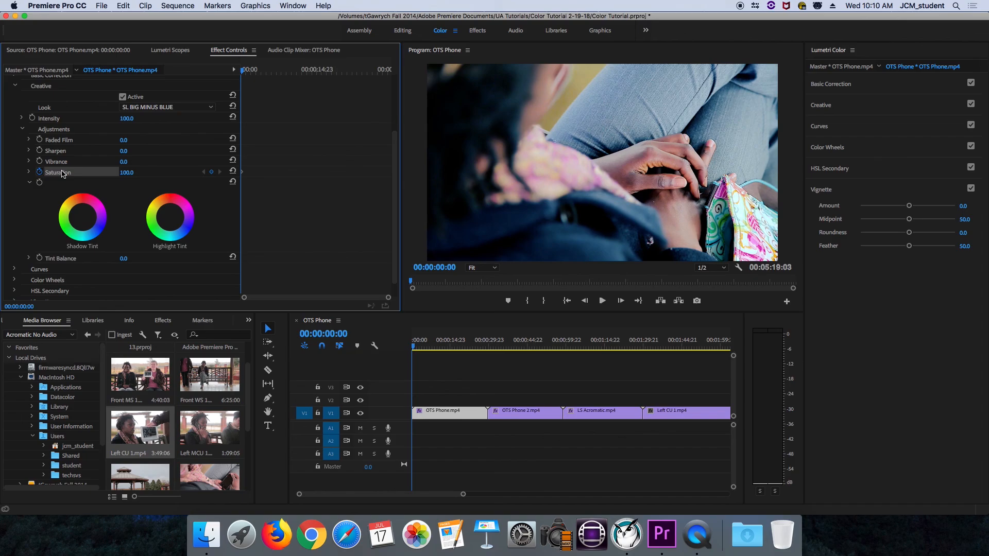
Add a second saturation keyframe on OTS Phone.mp4 at 00:00:17:12 and set its saturation to 1.0.
left_click_drag(245, 76, 338, 74)
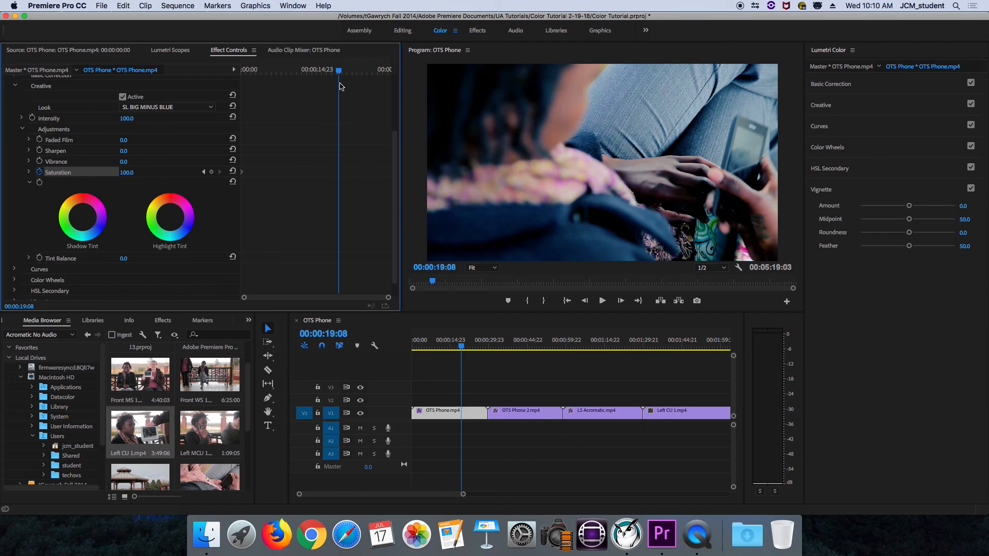
left_click_drag(338, 71, 329, 71)
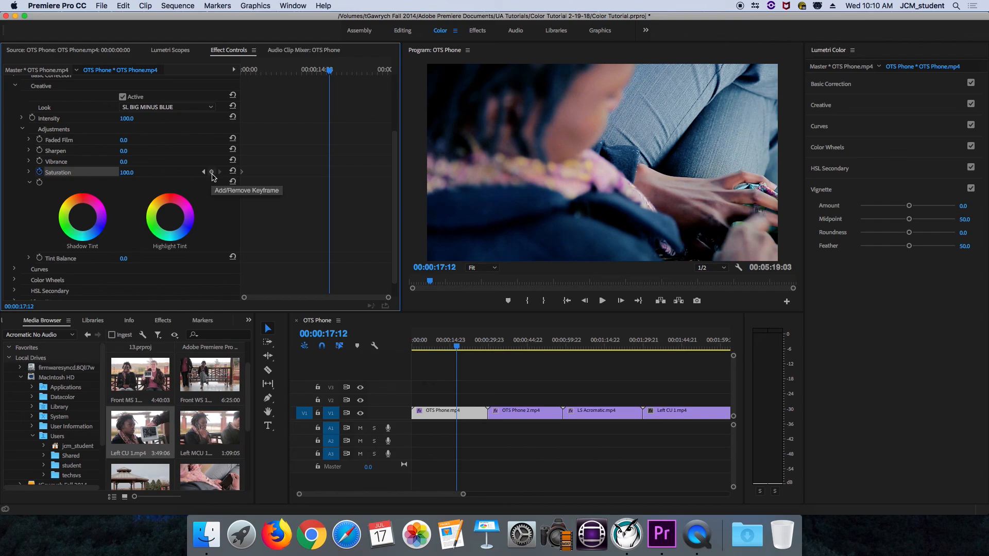
left_click(212, 173)
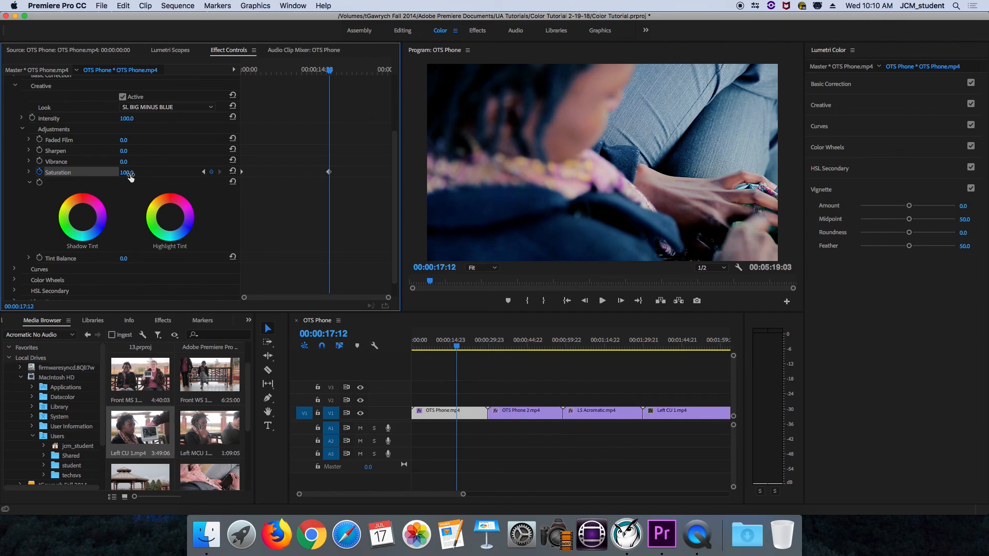
left_click_drag(130, 174, 126, 172)
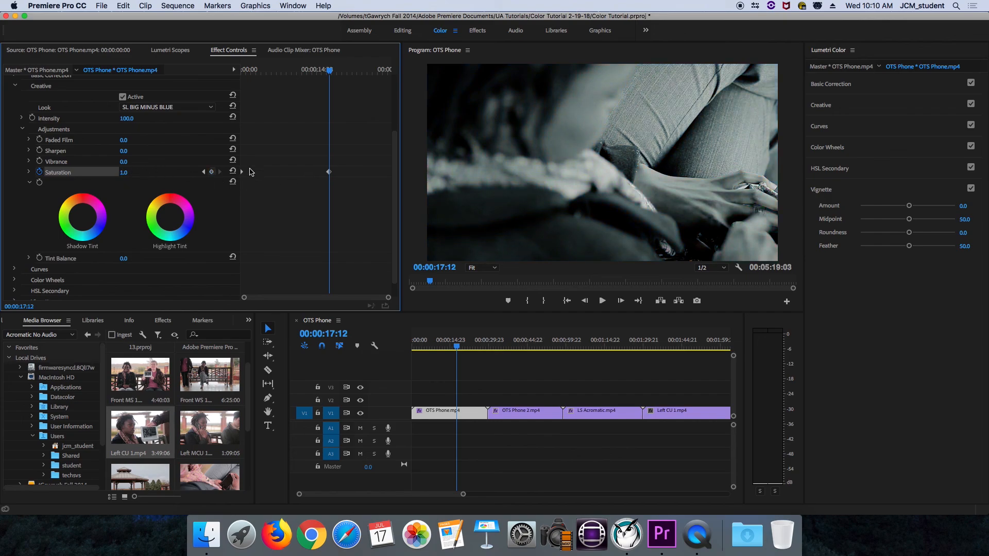
Play OTS Phone.mp4 from its start through the second keyframe to review the fade to black and white.
left_click(327, 72)
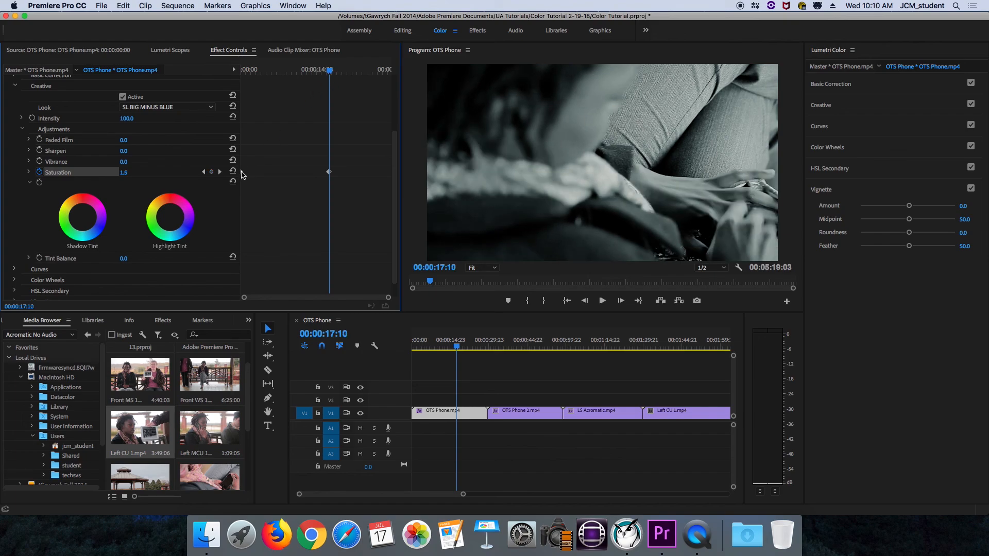
left_click_drag(330, 70, 239, 90)
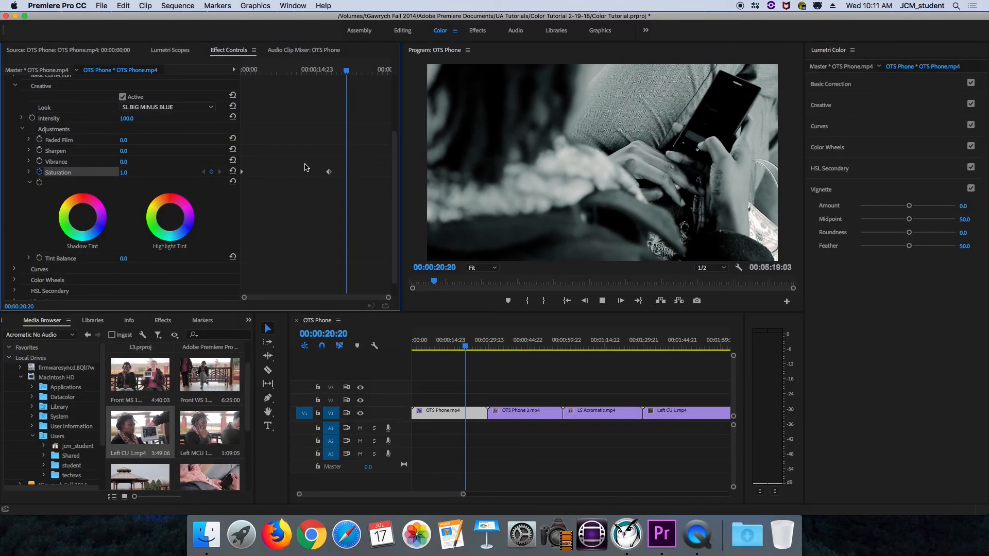
key("space")
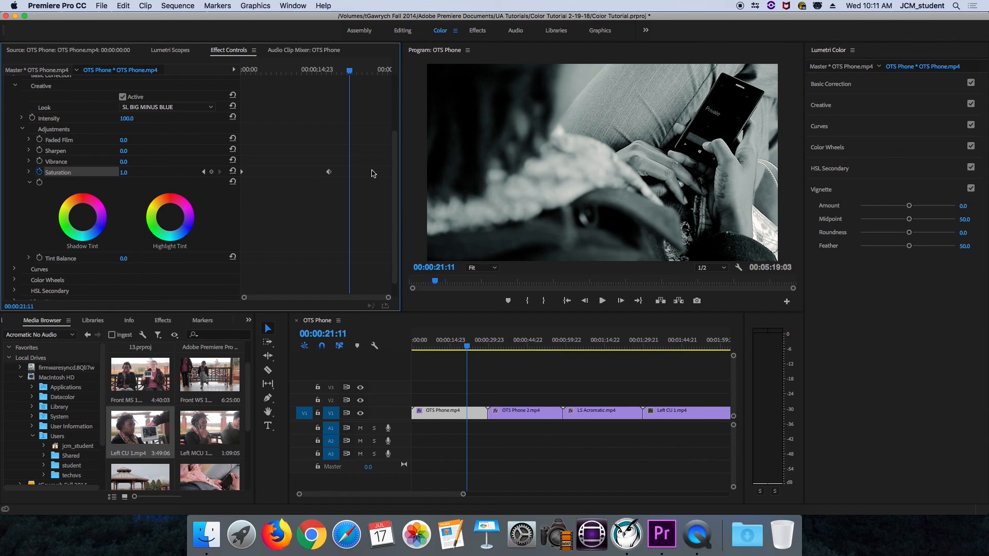
Try the second saturation keyframe at about 3 seconds into OTS Phone.mp4 and play the faster fade from the start.
left_click_drag(330, 174, 255, 175)
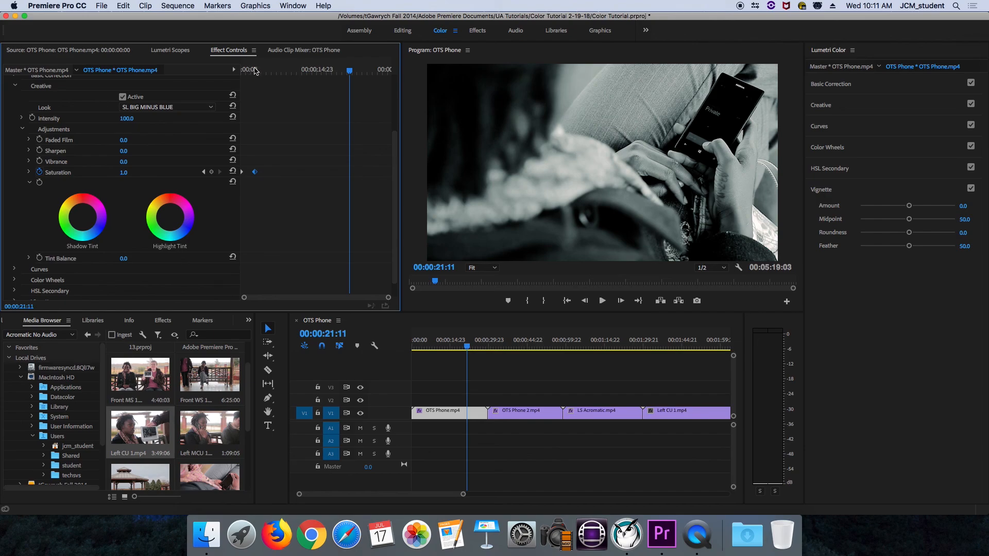
left_click_drag(261, 69, 233, 67)
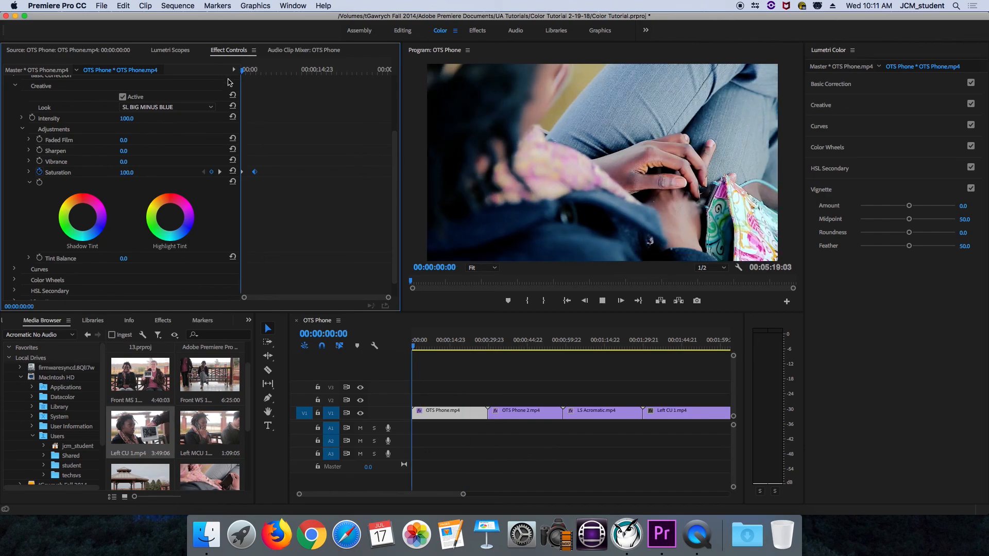
key("space")
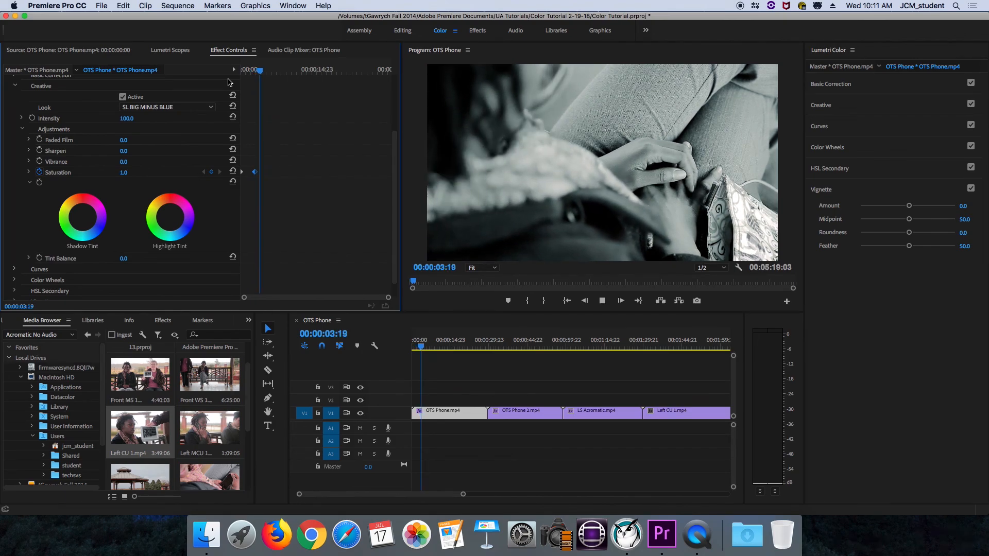
key("space")
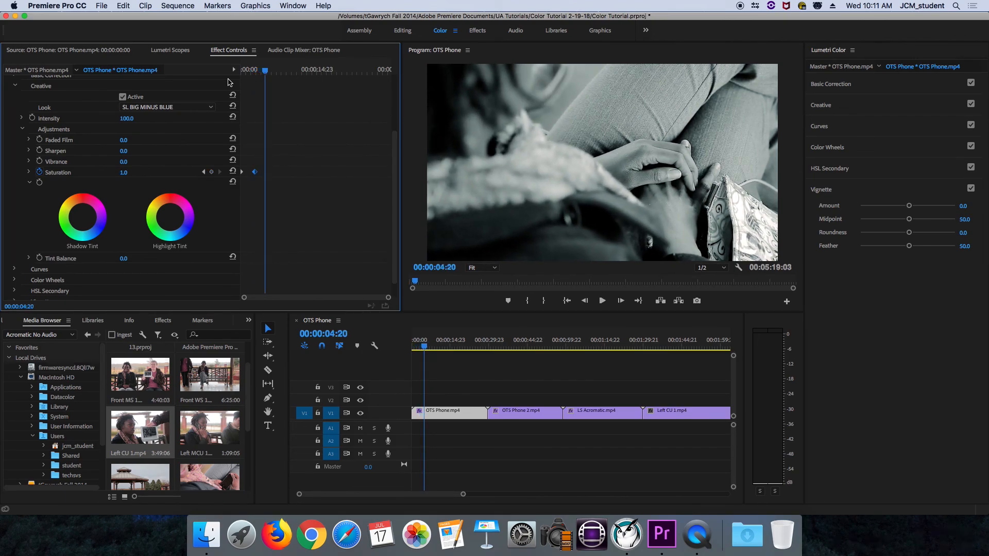
Move the second saturation keyframe to about 1 second into OTS Phone.mp4 and play the fade from the start.
left_click_drag(255, 172, 247, 175)
left_click_drag(250, 69, 221, 69)
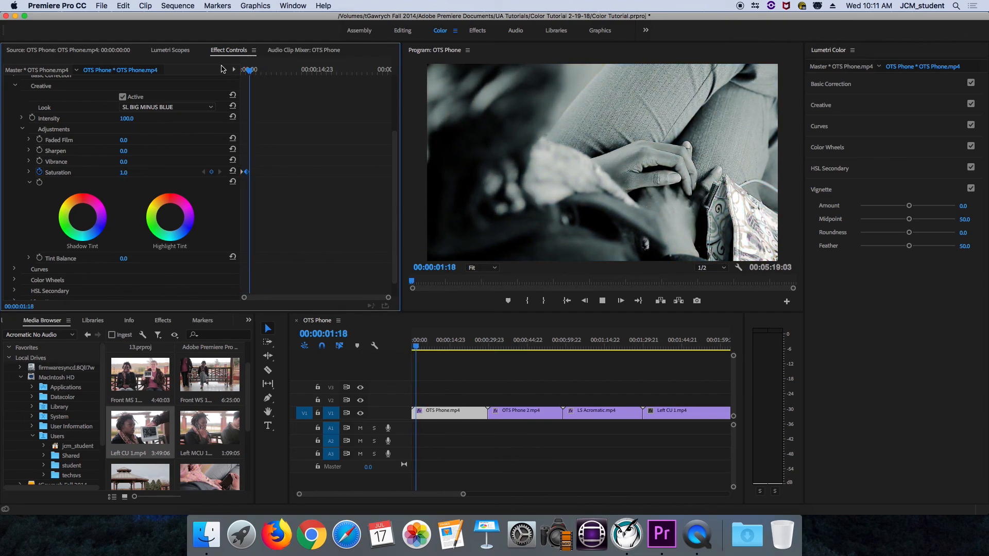
key("space")
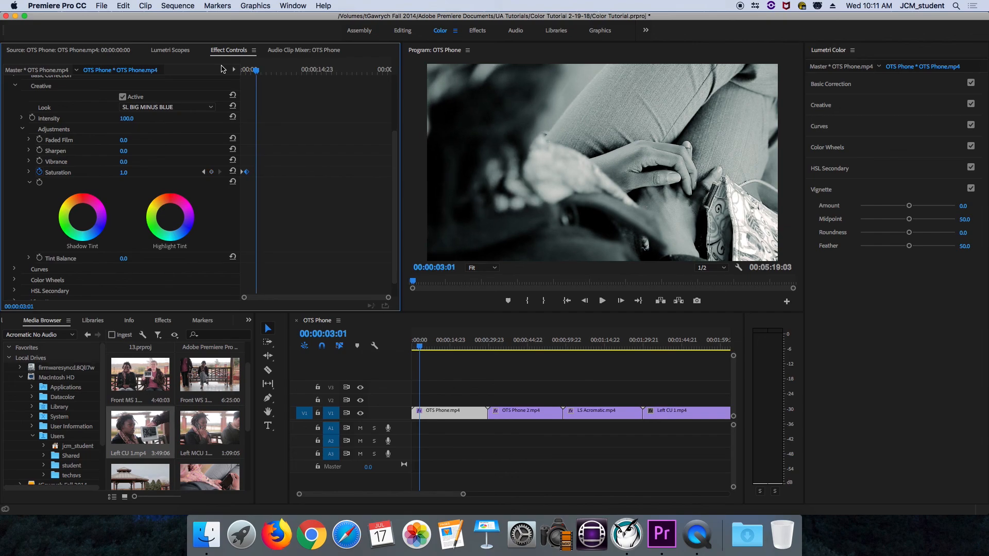